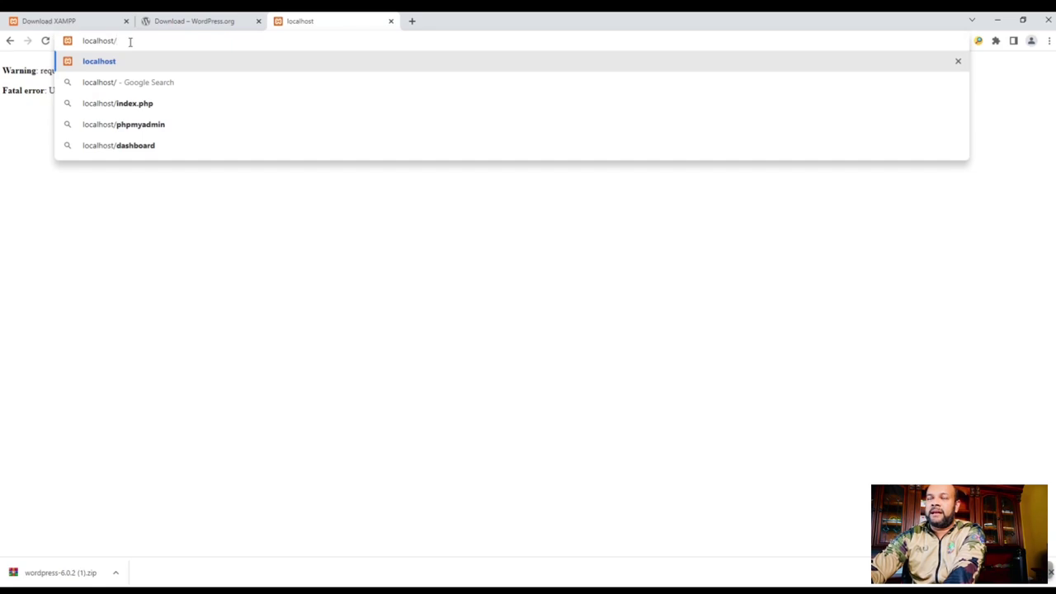
pyautogui.write('o')
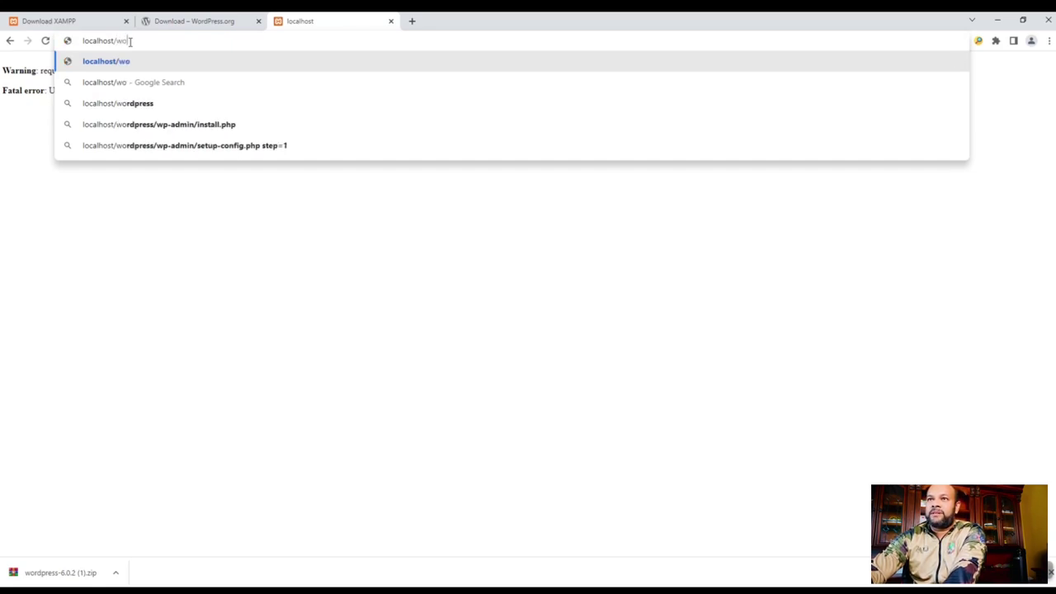
pyautogui.write('r')
pyautogui.press('Down')
pyautogui.press('Down')
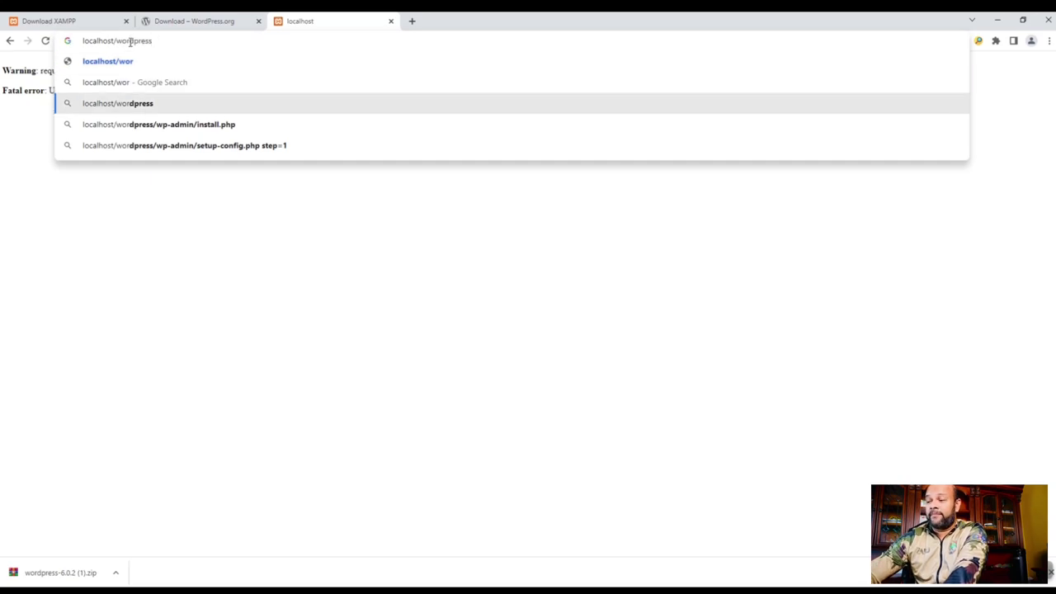
pyautogui.press('Return')
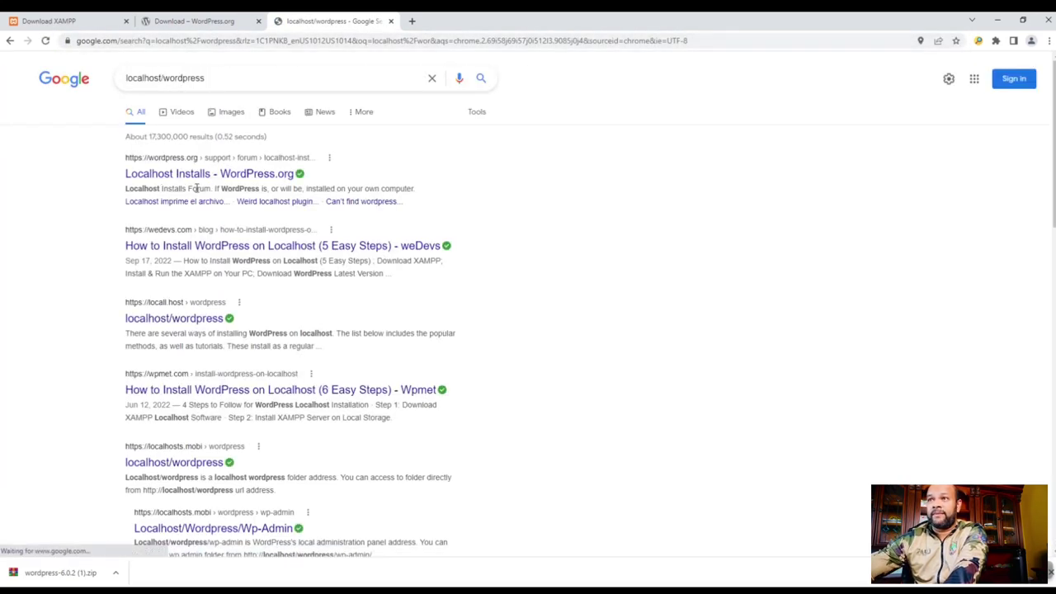
pyautogui.click(118, 43)
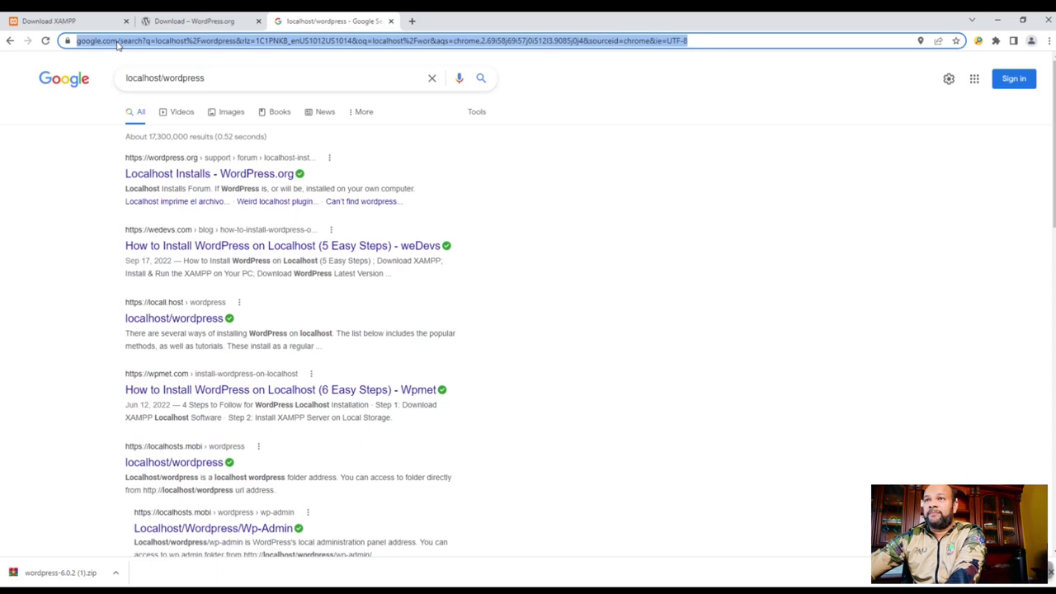
pyautogui.write('http://')
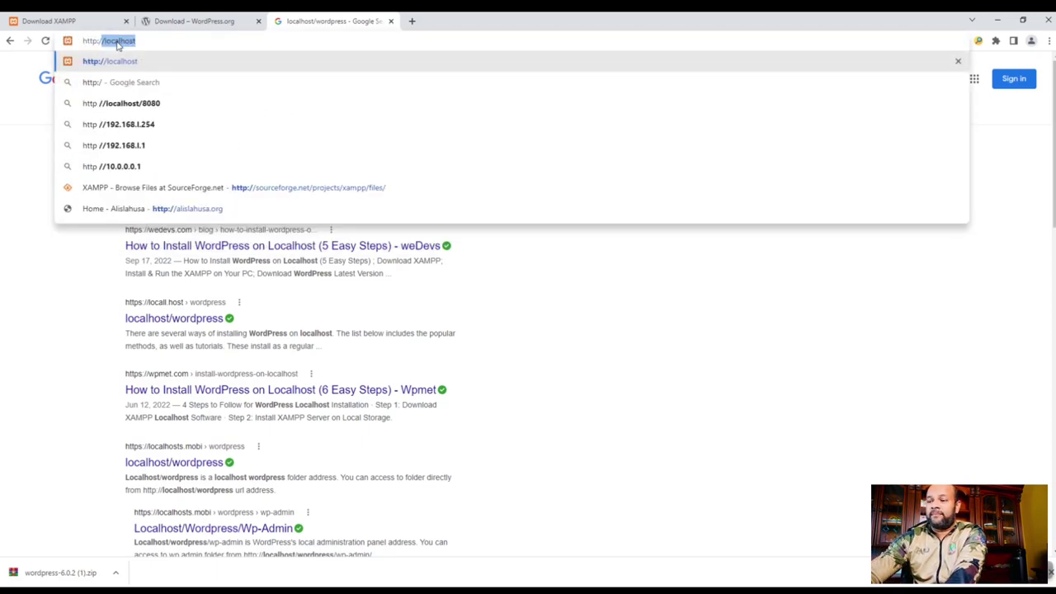
pyautogui.write('localhost/')
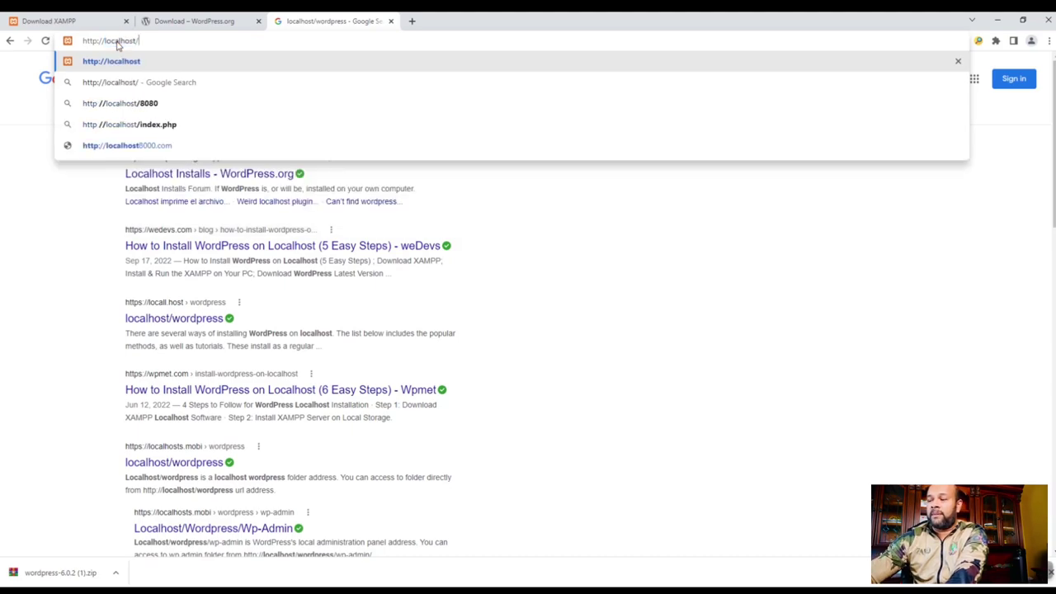
pyautogui.write('wordpress')
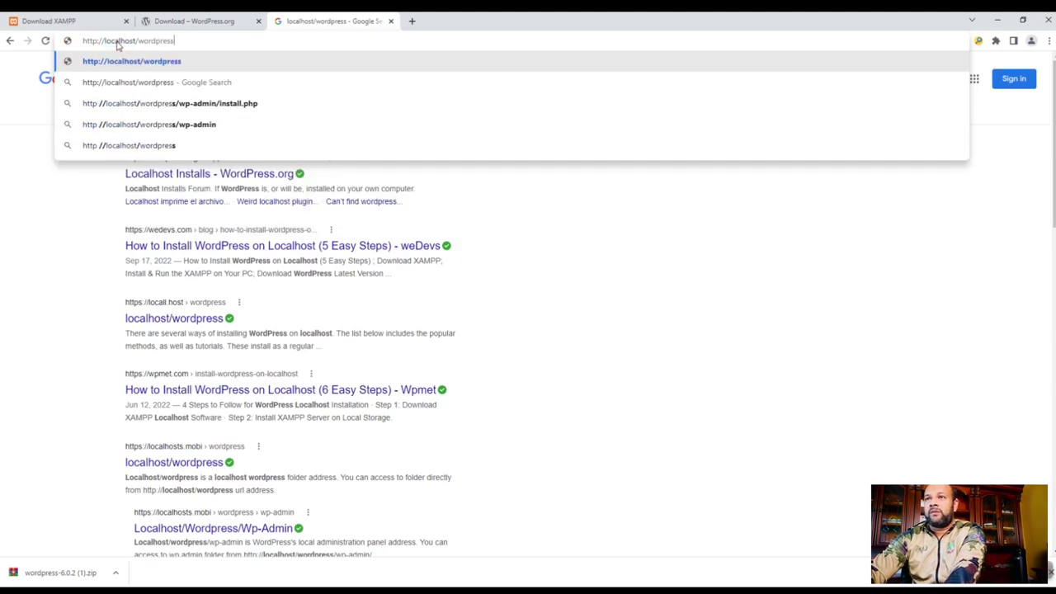
pyautogui.press('Return')
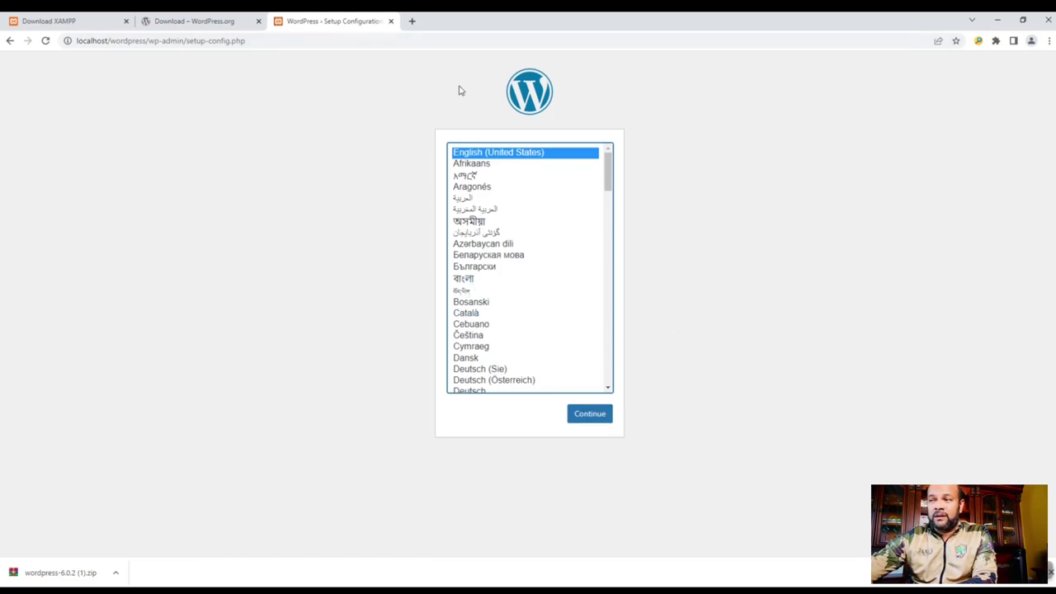
# - Continue setup in English (United States), open the database connection form and dismiss the password prompt
pyautogui.click(589, 415)
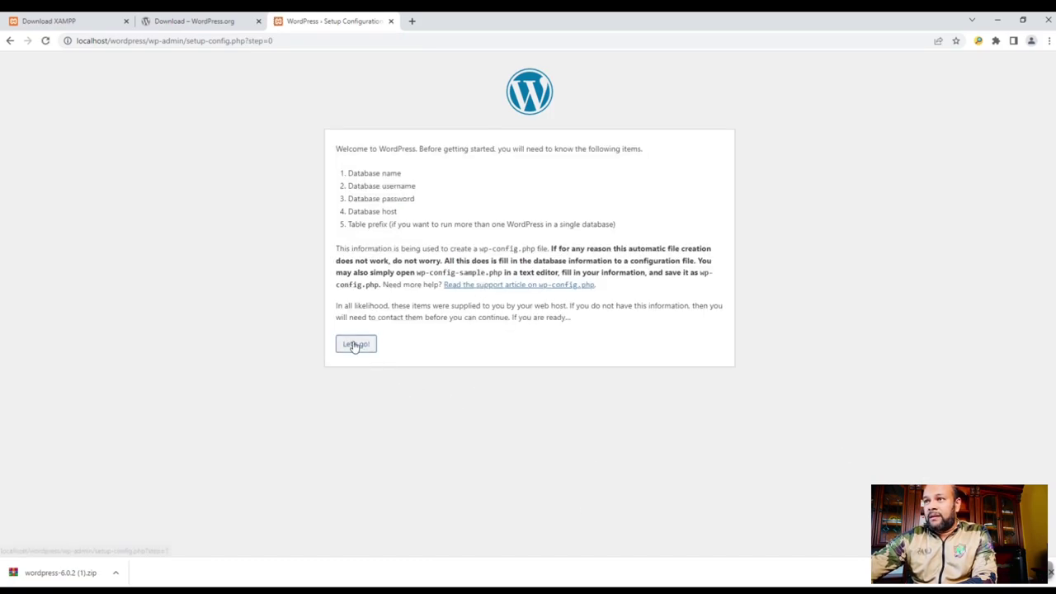
pyautogui.click(355, 344)
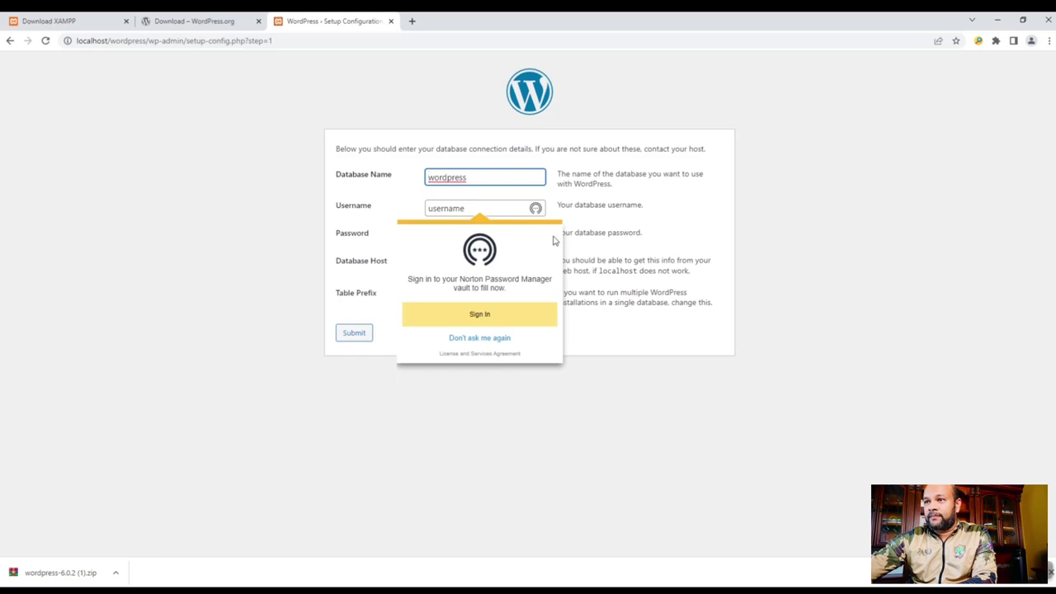
pyautogui.click(486, 340)
# - Keep database name wordpress, enter username root and leave the password empty
pyautogui.click(474, 178)
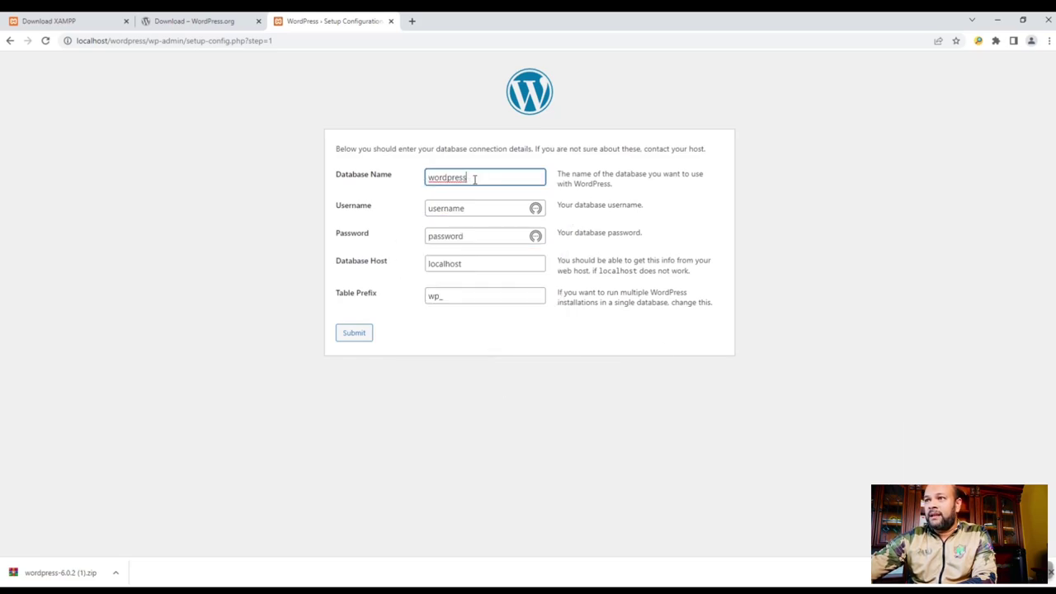
pyautogui.moveTo(474, 178); pyautogui.dragTo(403, 177)
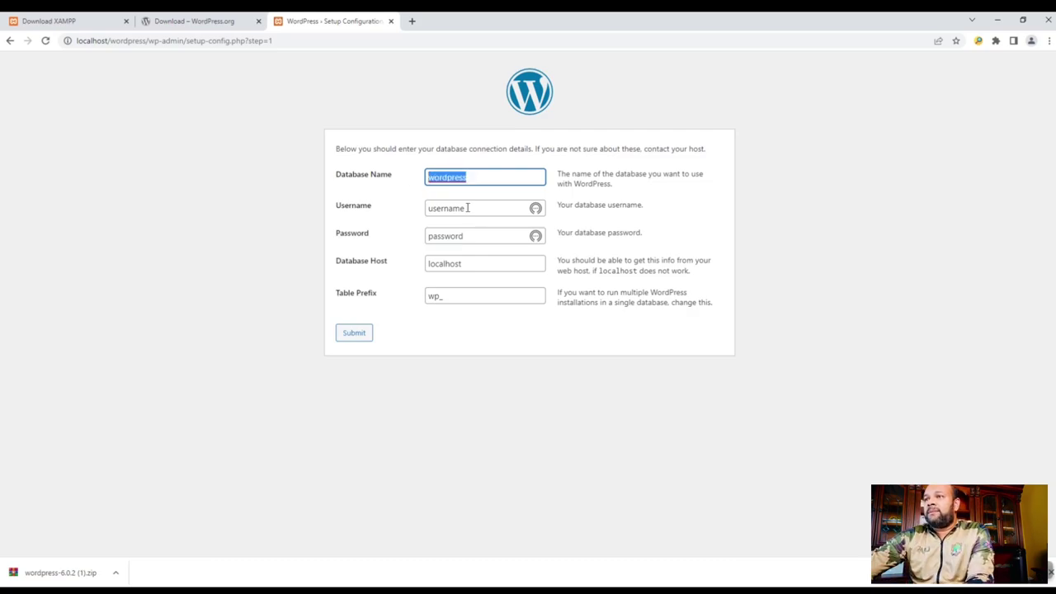
pyautogui.press('Tab')
pyautogui.write('root')
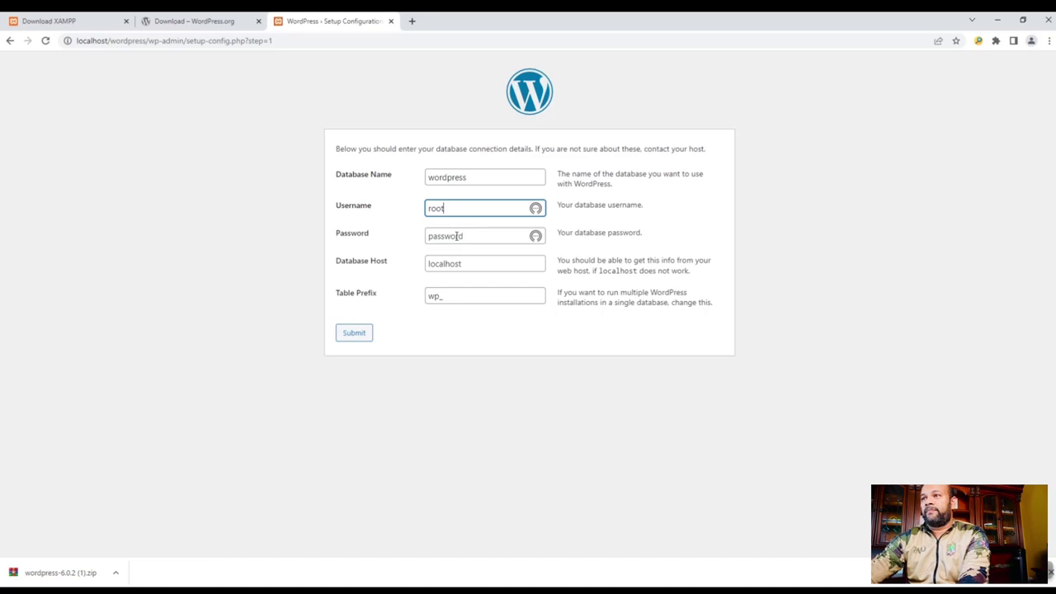
pyautogui.press('Tab')
pyautogui.press('BackSpace')
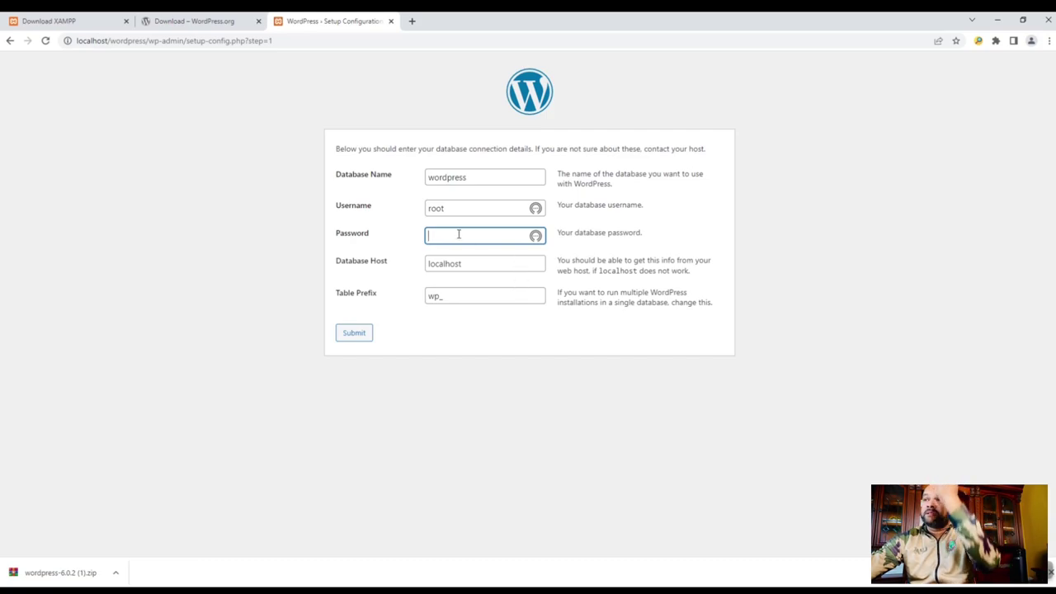
pyautogui.click(451, 207)
pyautogui.moveTo(450, 207); pyautogui.dragTo(370, 208)
pyautogui.click(443, 235)
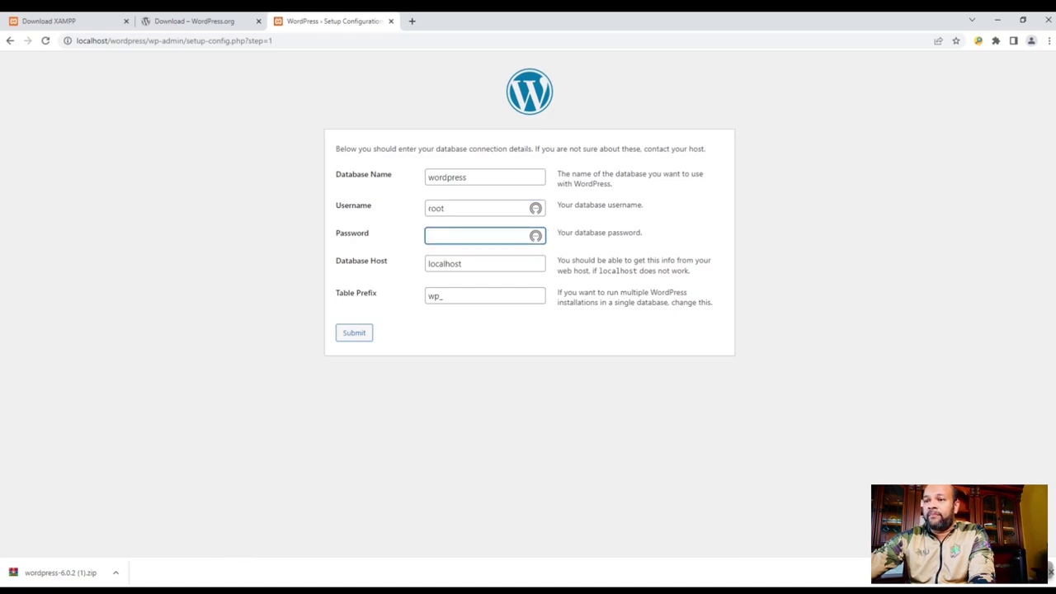
pyautogui.click(310, 589)
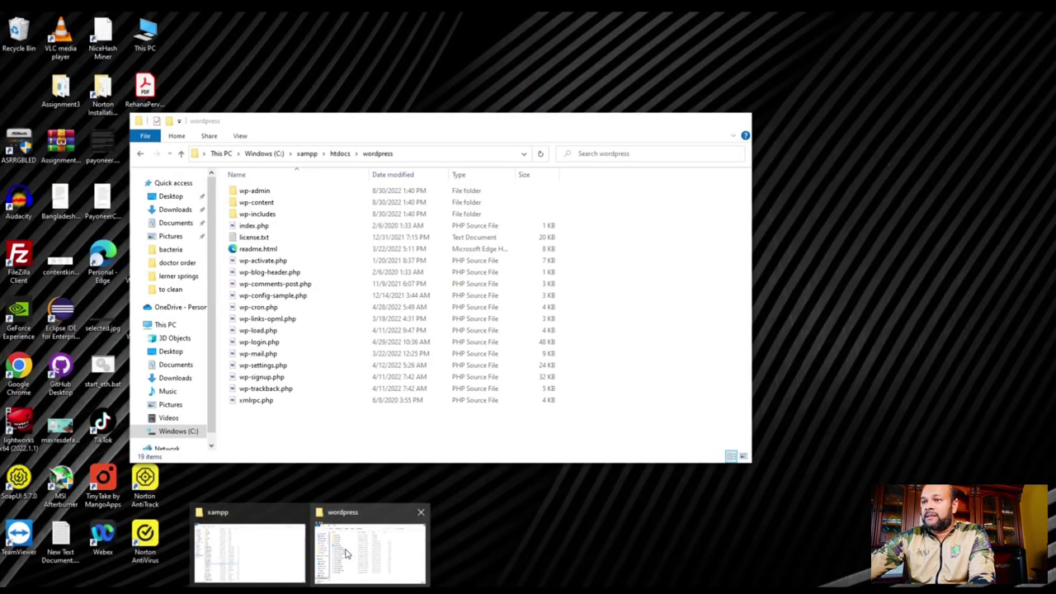
# - Check XAMPP's passwords.txt, confirming MySQL user root has a blank password, then close it
pyautogui.click(289, 558)
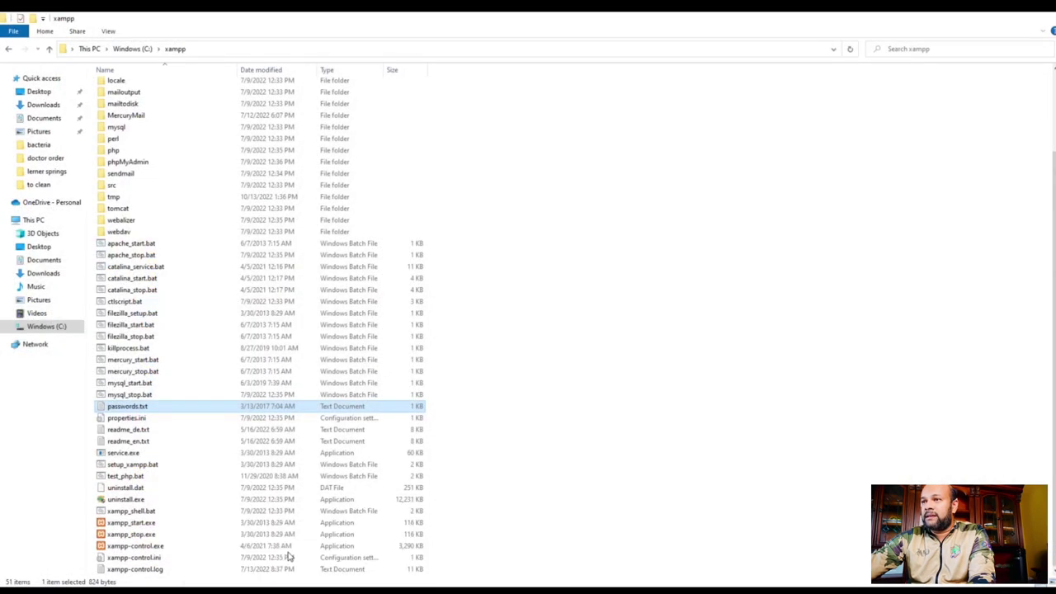
pyautogui.doubleClick(124, 408)
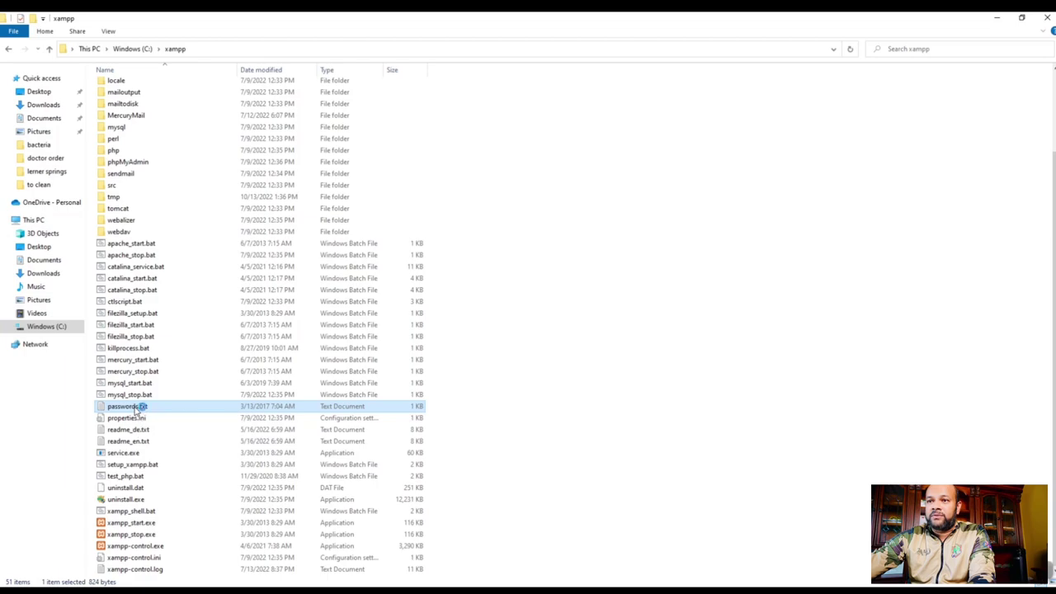
pyautogui.click(249, 215)
pyautogui.doubleClick(248, 215)
pyautogui.click(256, 227)
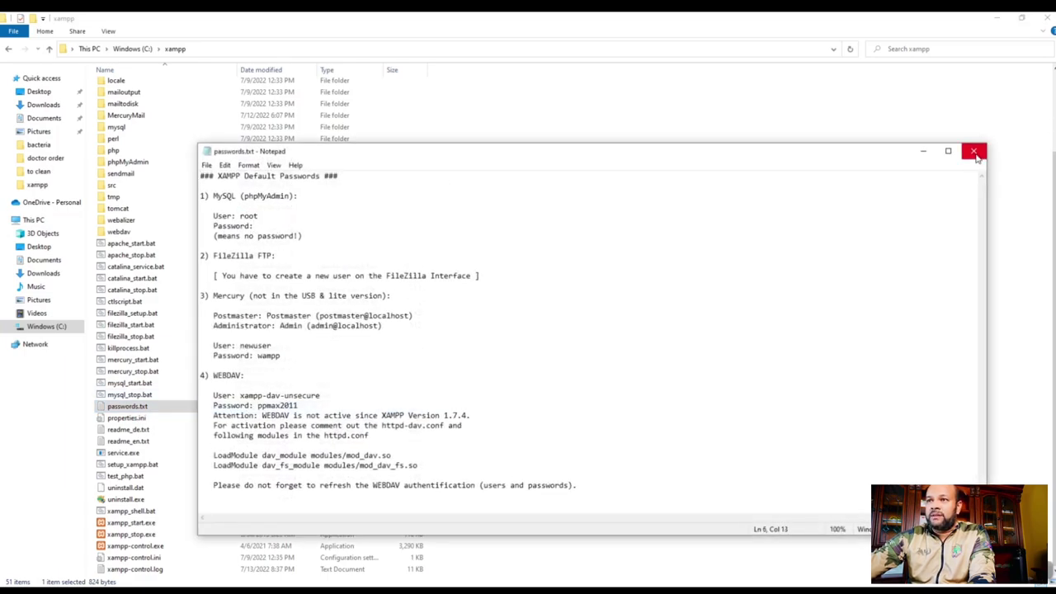
pyautogui.click(974, 151)
pyautogui.click(997, 17)
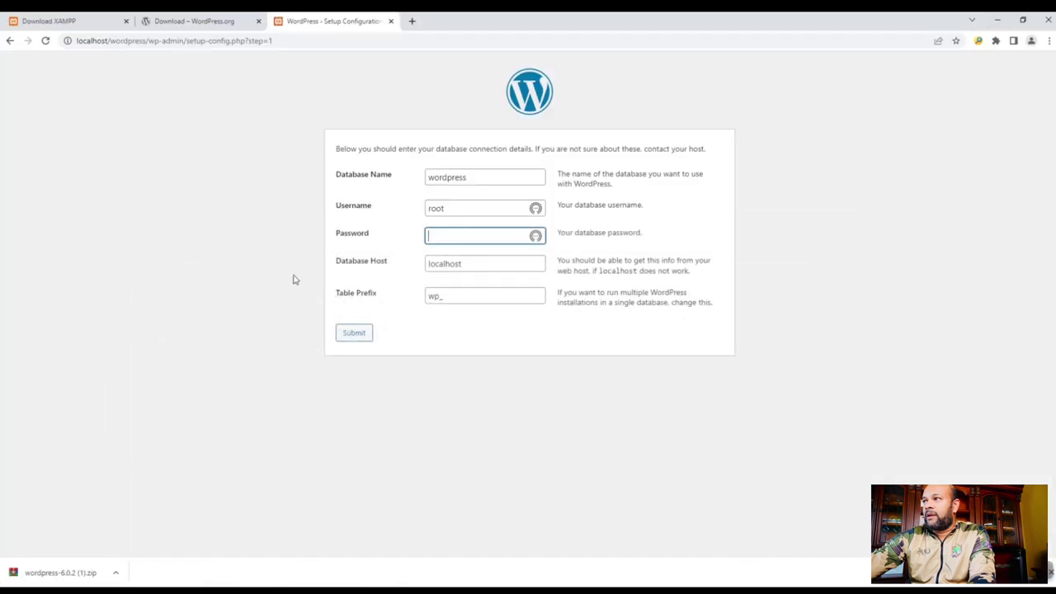
# - Submit the database details, getting a Cannot select database error, and close the download tab's thank-you dialog
pyautogui.click(355, 333)
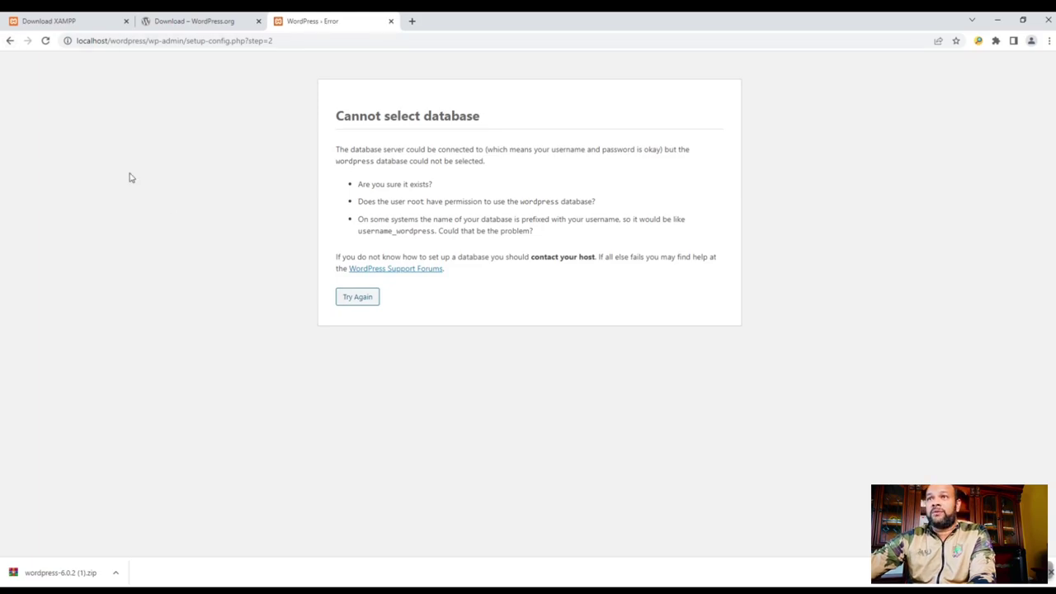
pyautogui.click(217, 23)
pyautogui.click(664, 177)
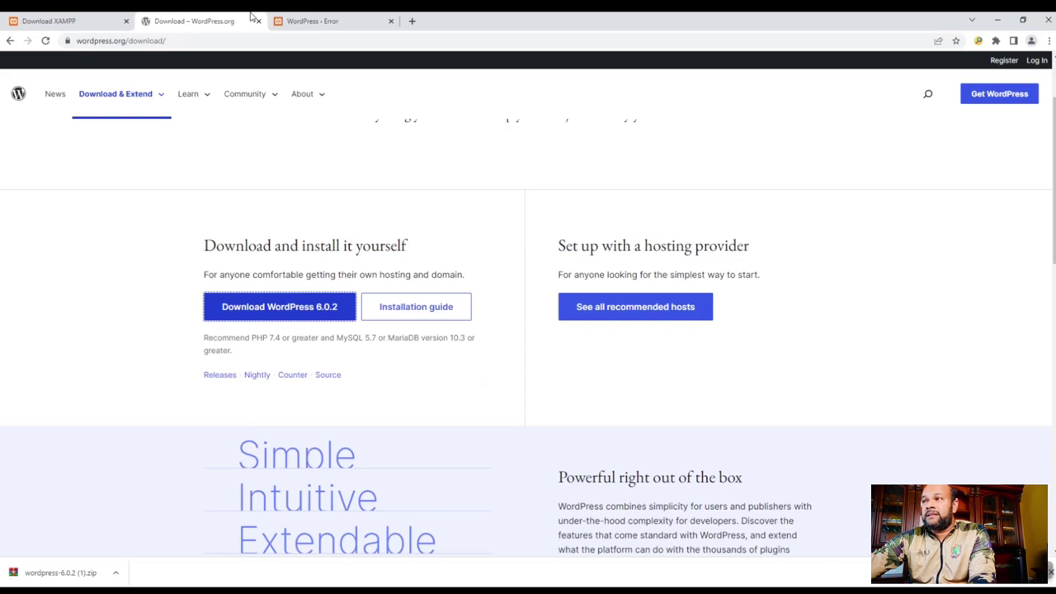
pyautogui.click(321, 22)
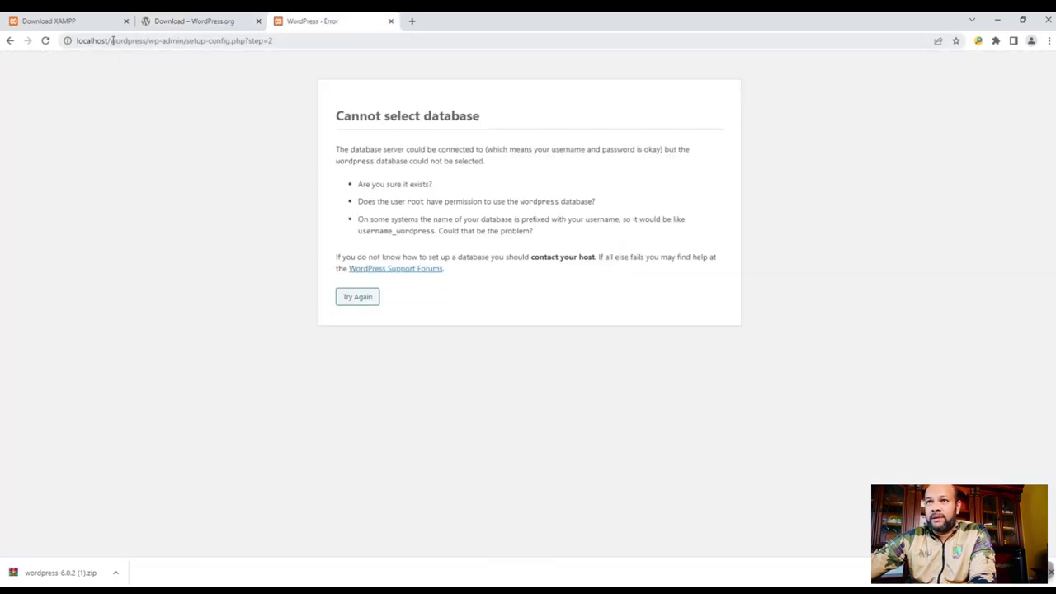
pyautogui.moveTo(111, 41); pyautogui.dragTo(355, 47)
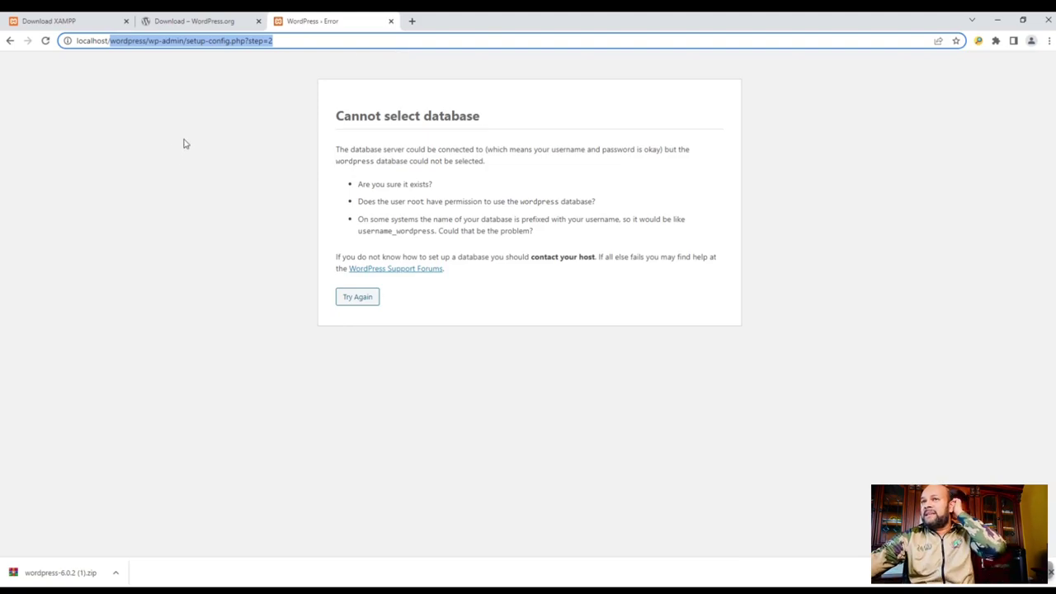
# - Replace the setup path in the address with phpmyadmin to load localhost/phpmyadmin
pyautogui.click(120, 41)
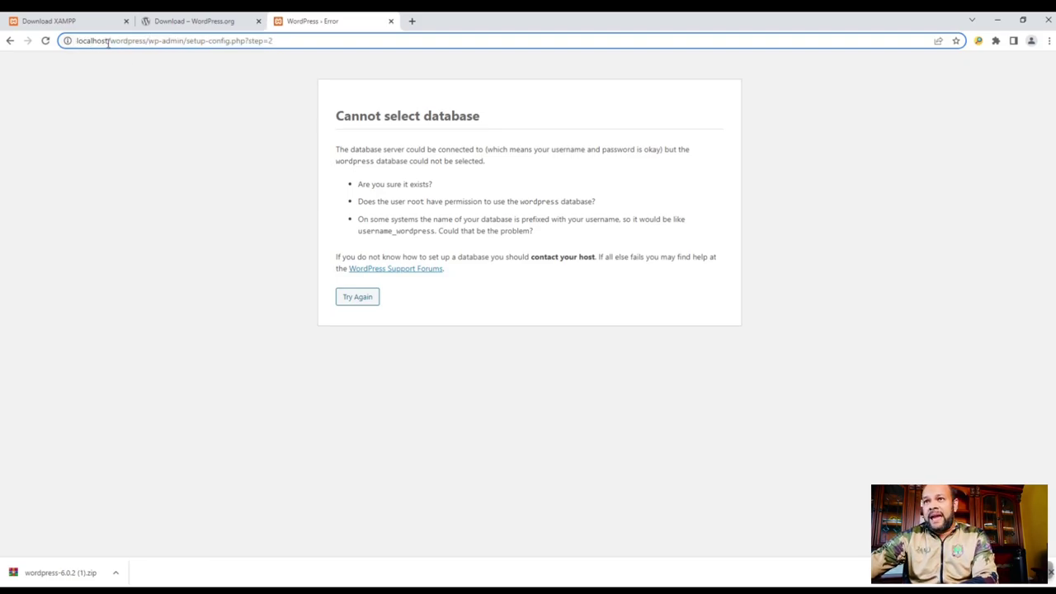
pyautogui.moveTo(110, 42); pyautogui.dragTo(290, 40)
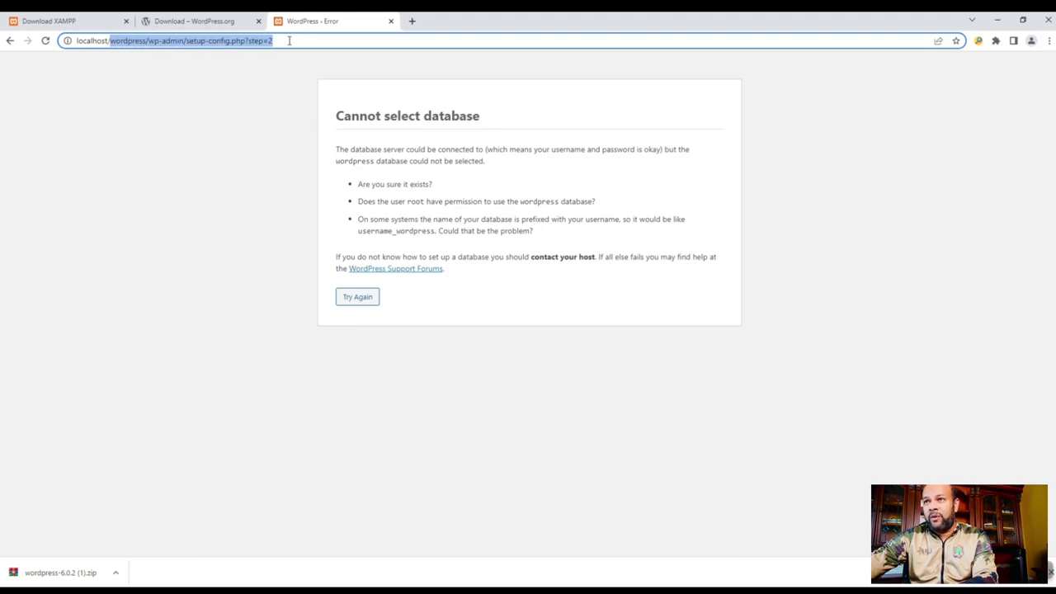
pyautogui.press('BackSpace')
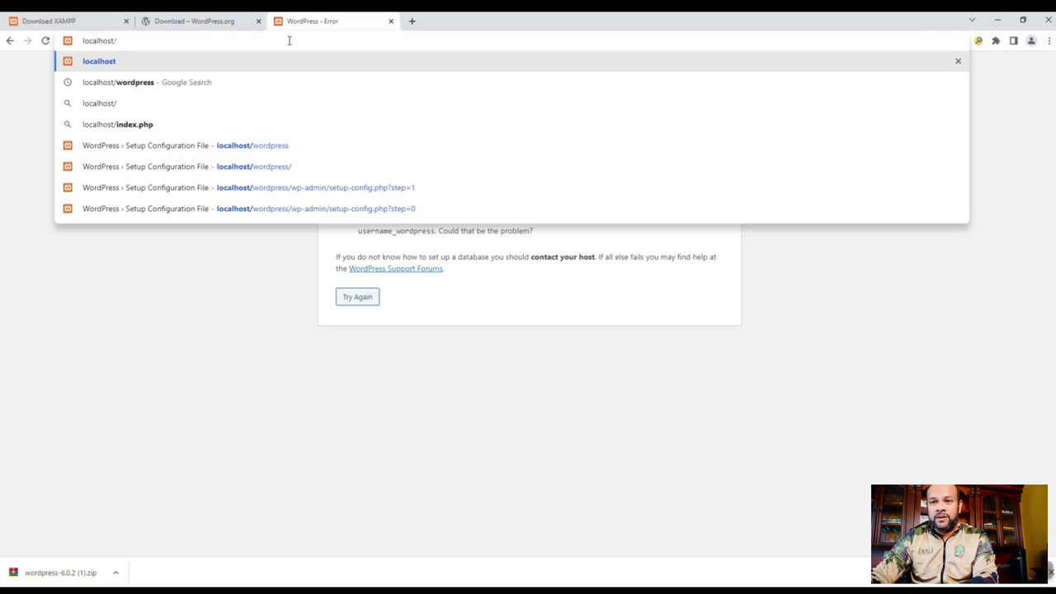
pyautogui.write('phpmyadmin')
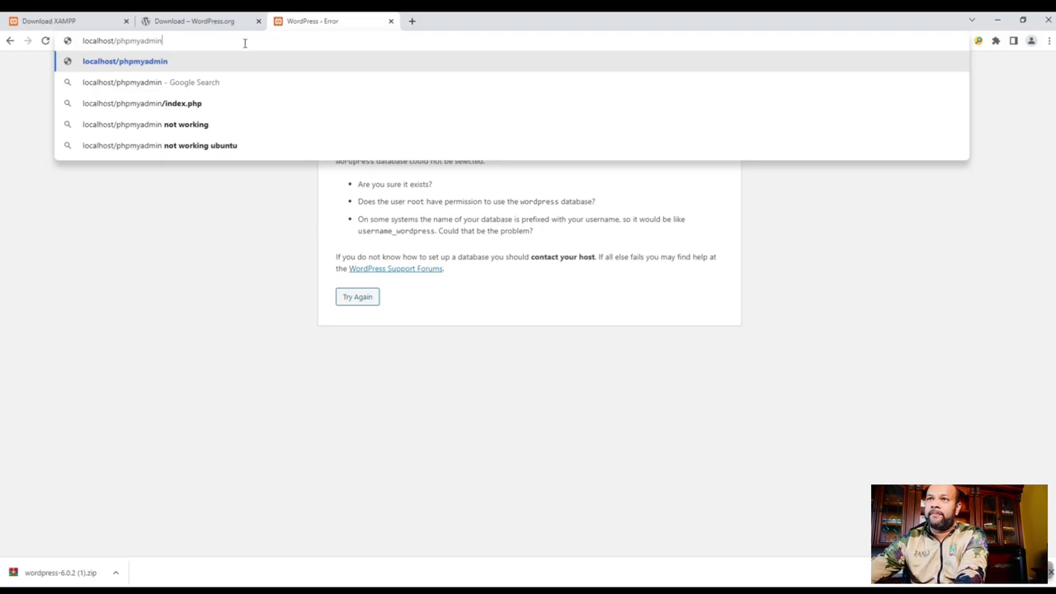
pyautogui.press('Return')
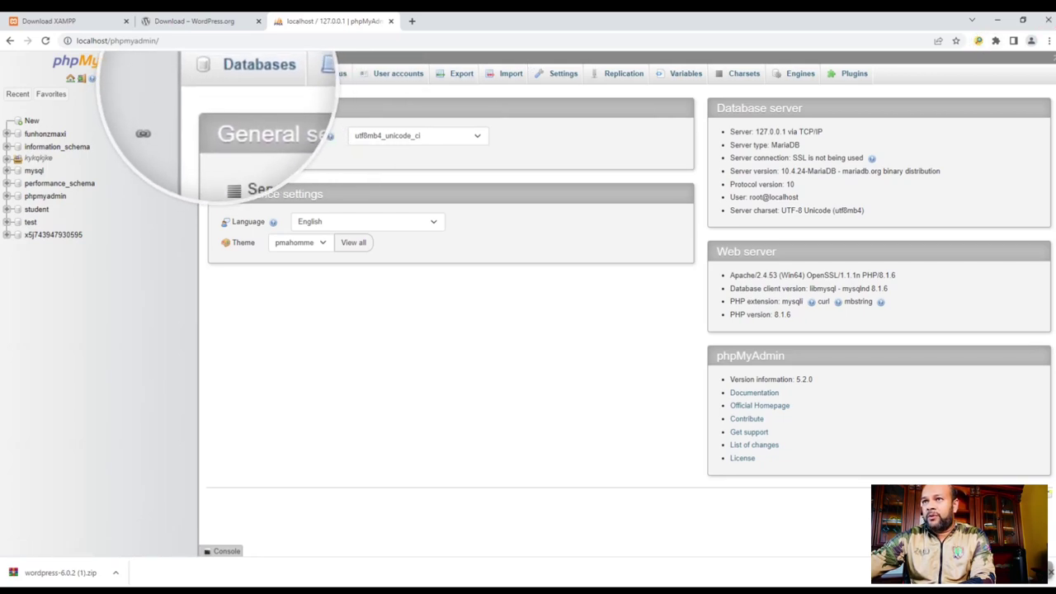
# - Create a new database named blog from phpMyAdmin's Databases tab
pyautogui.click(240, 76)
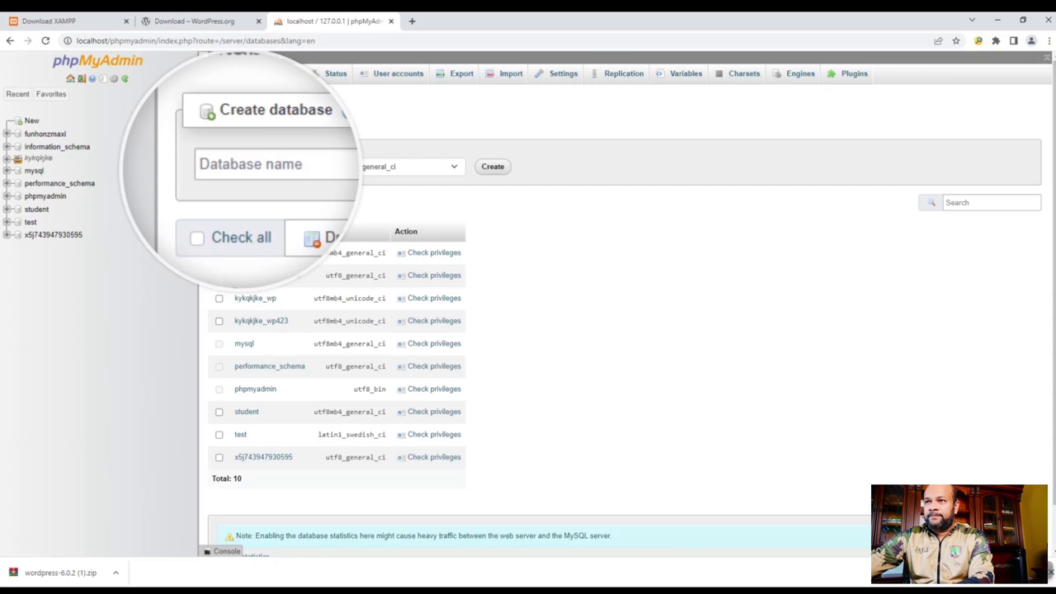
pyautogui.click(256, 165)
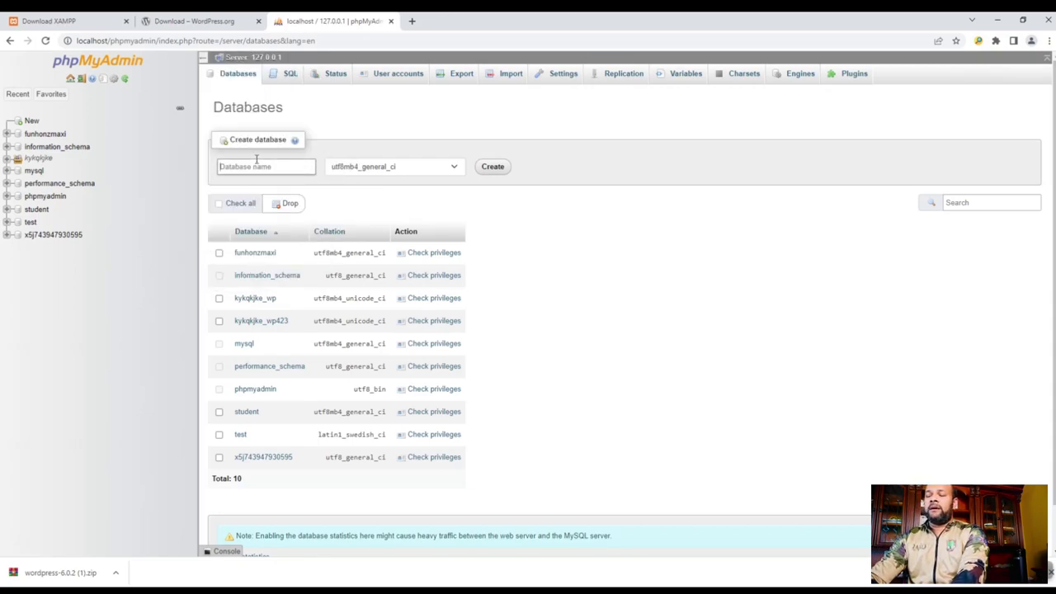
pyautogui.write('blog')
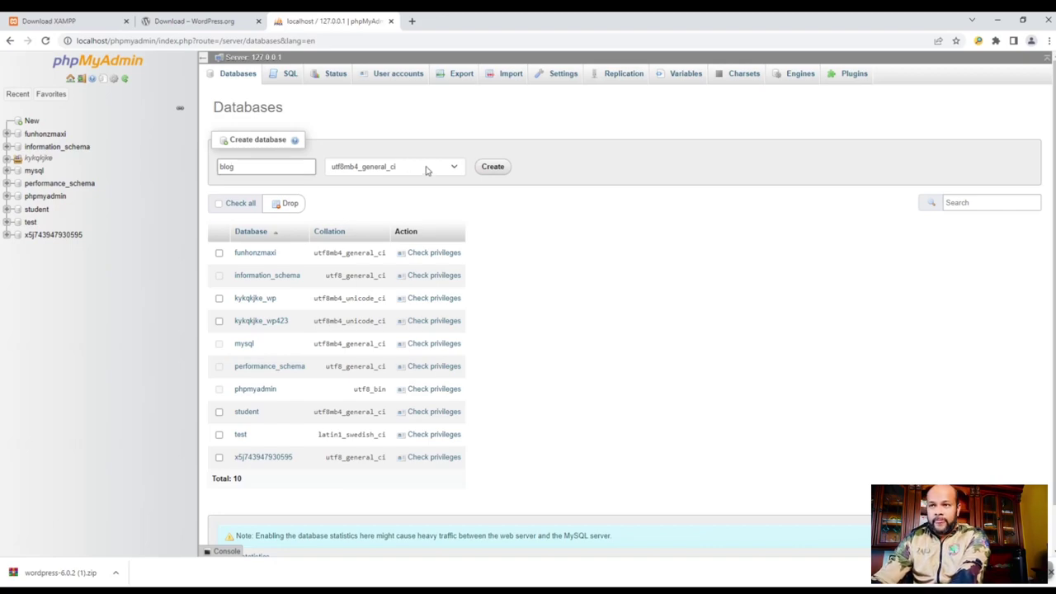
pyautogui.click(496, 175)
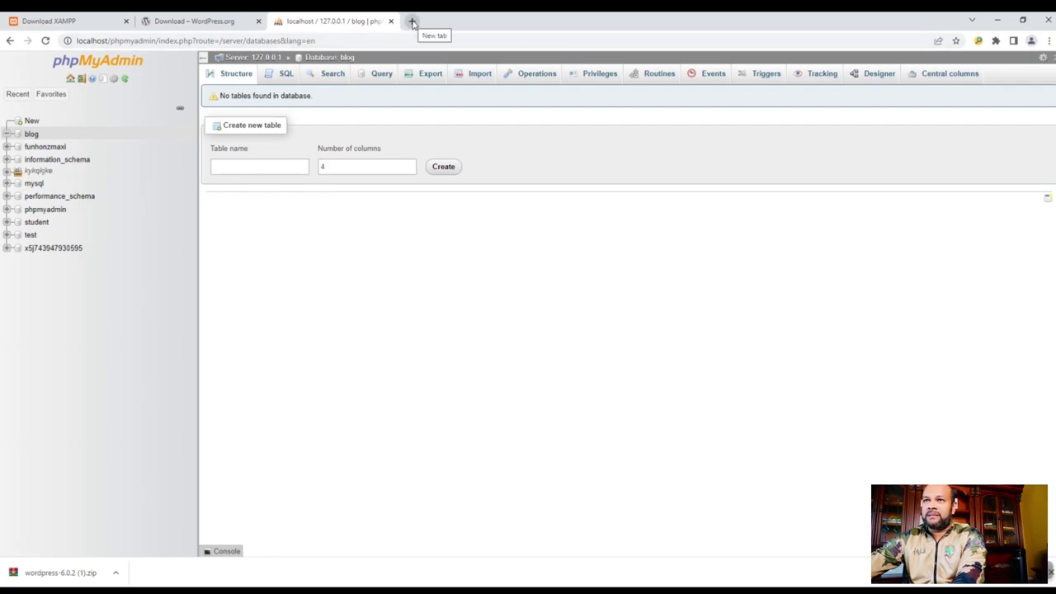
# - Load the localhost/wordpress setup configuration page in a new Chrome tab
pyautogui.click(412, 20)
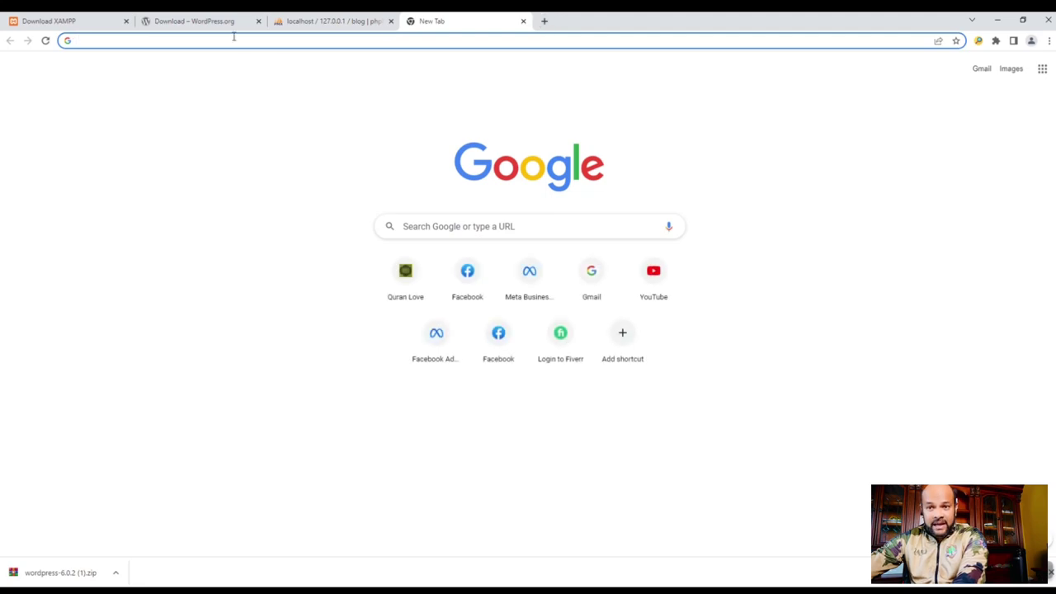
pyautogui.write('localhost/w')
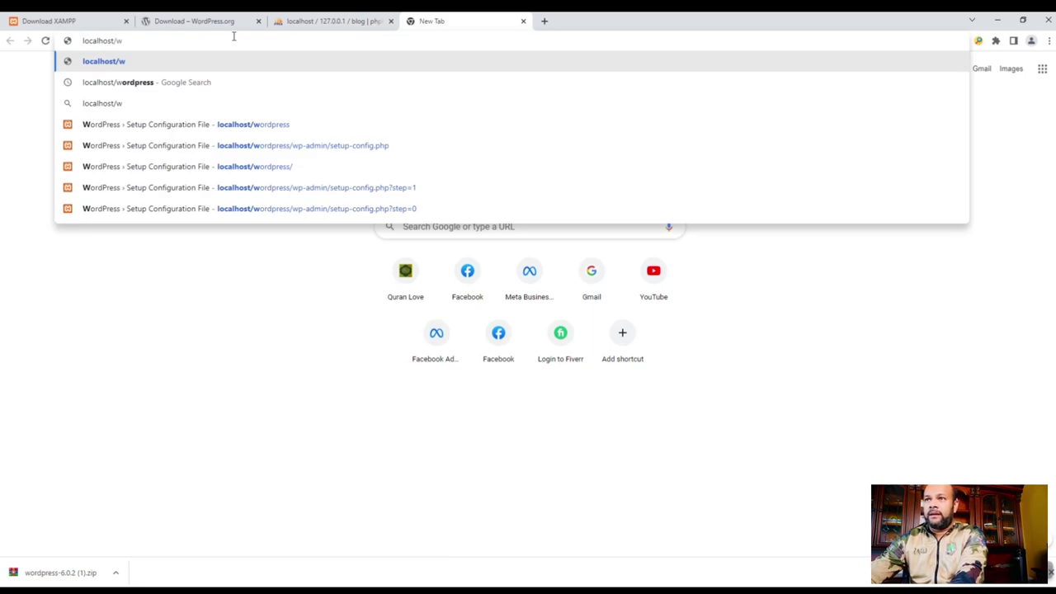
pyautogui.click(251, 124)
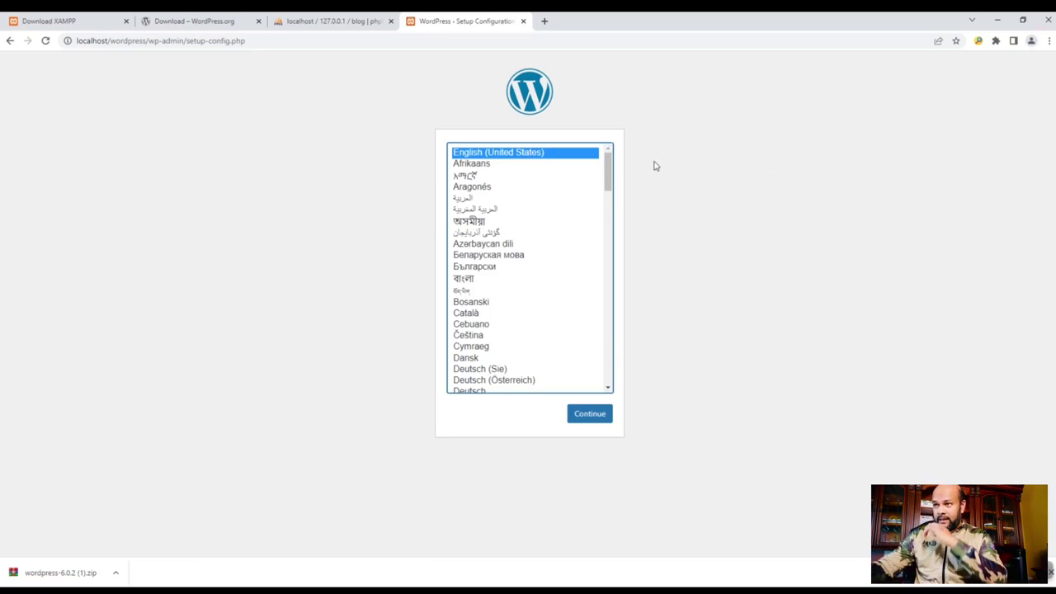
# - Continue setup in English and set the database name to blog
pyautogui.click(589, 415)
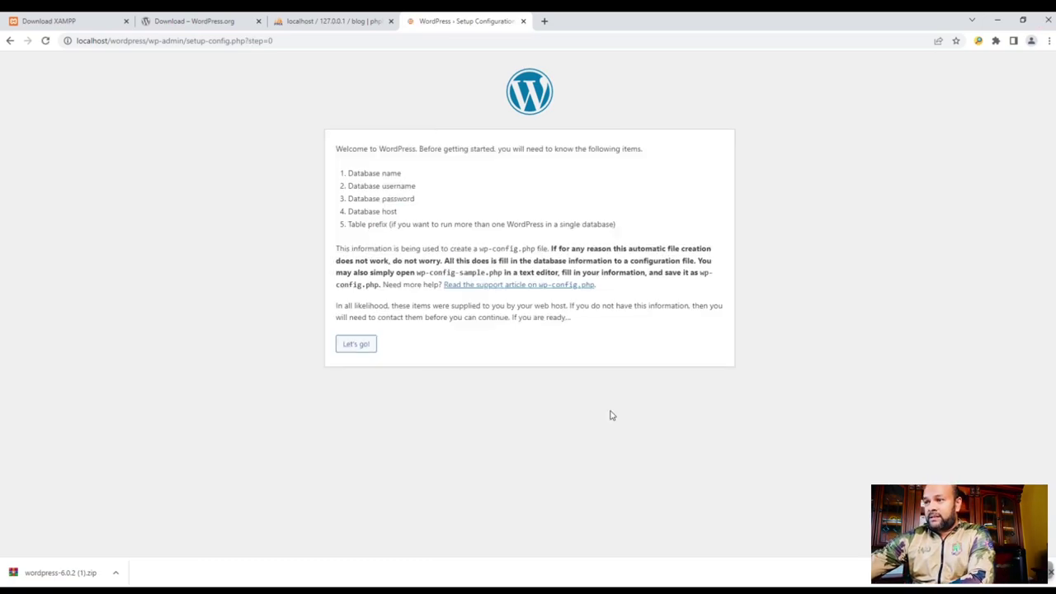
pyautogui.click(356, 345)
pyautogui.moveTo(476, 180); pyautogui.dragTo(224, 184)
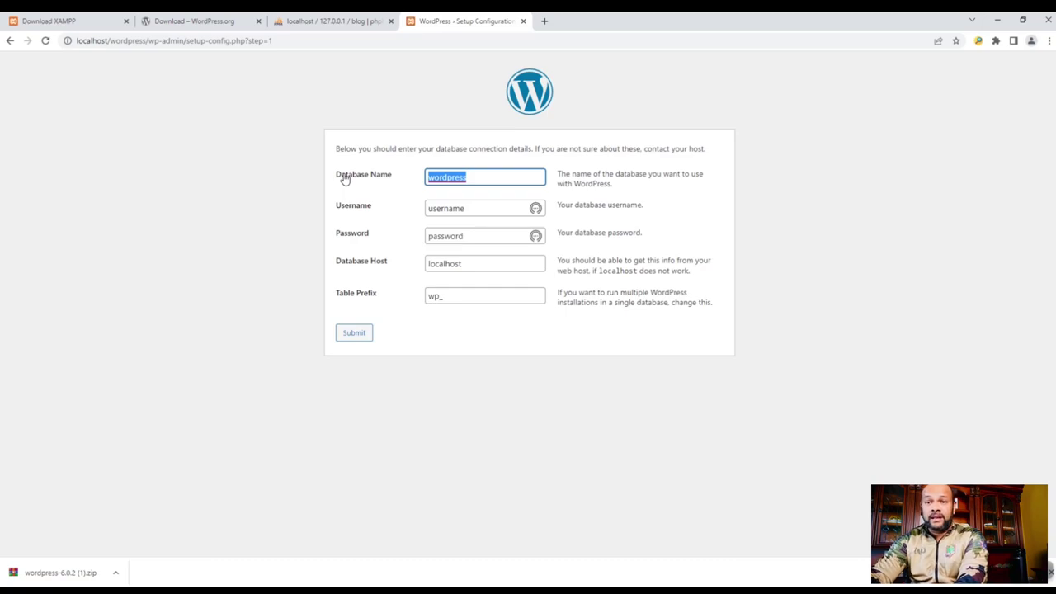
pyautogui.write('blog')
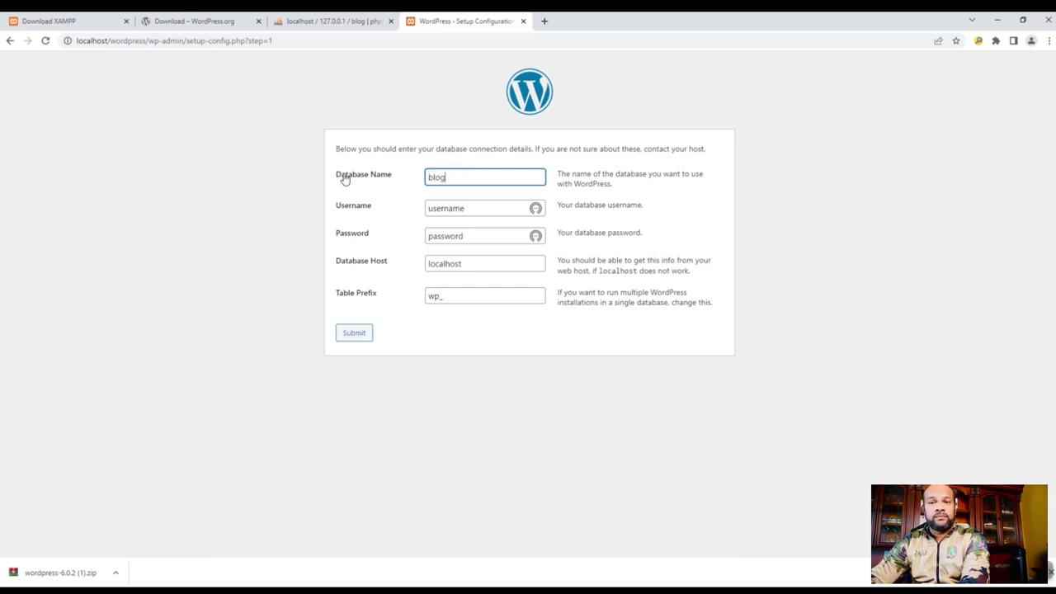
# - Enter username root, clear the password, keep the wp_ prefix and submit the connection details
pyautogui.click(446, 208)
pyautogui.doubleClick(446, 208)
pyautogui.write('r')
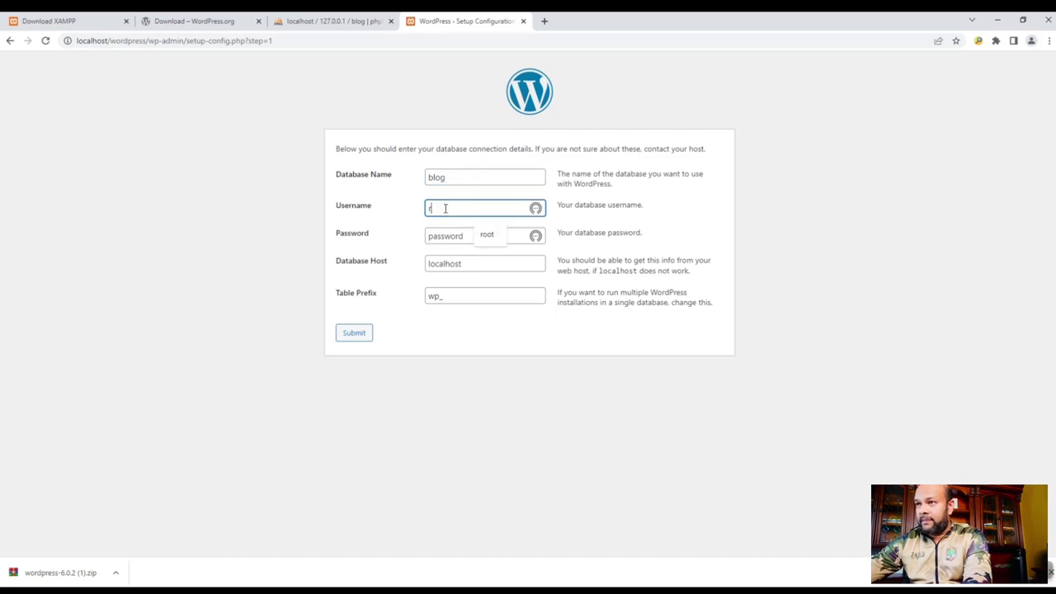
pyautogui.write('oot')
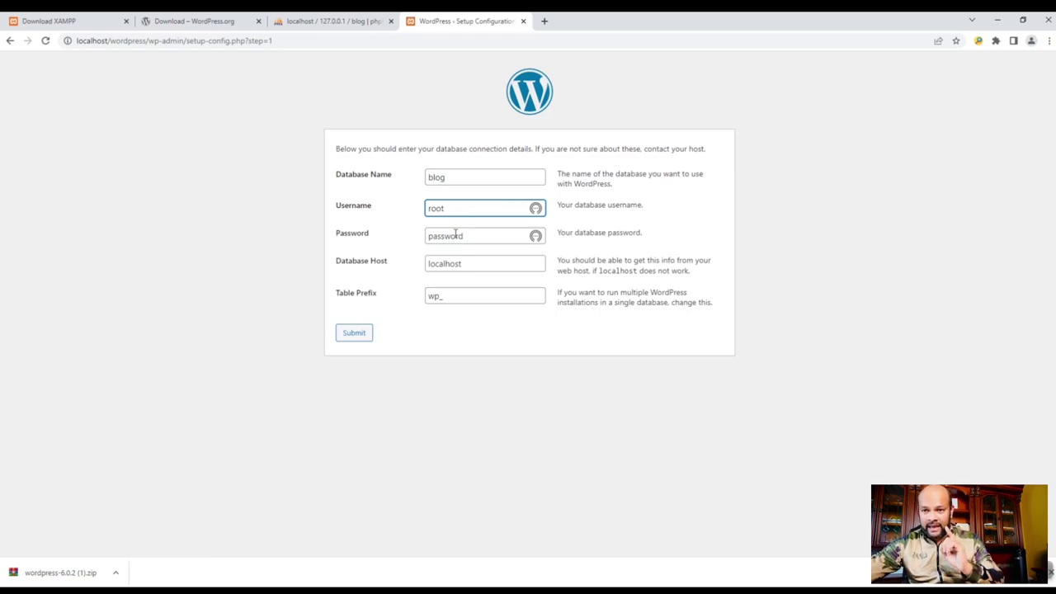
pyautogui.doubleClick(455, 235)
pyautogui.press('BackSpace')
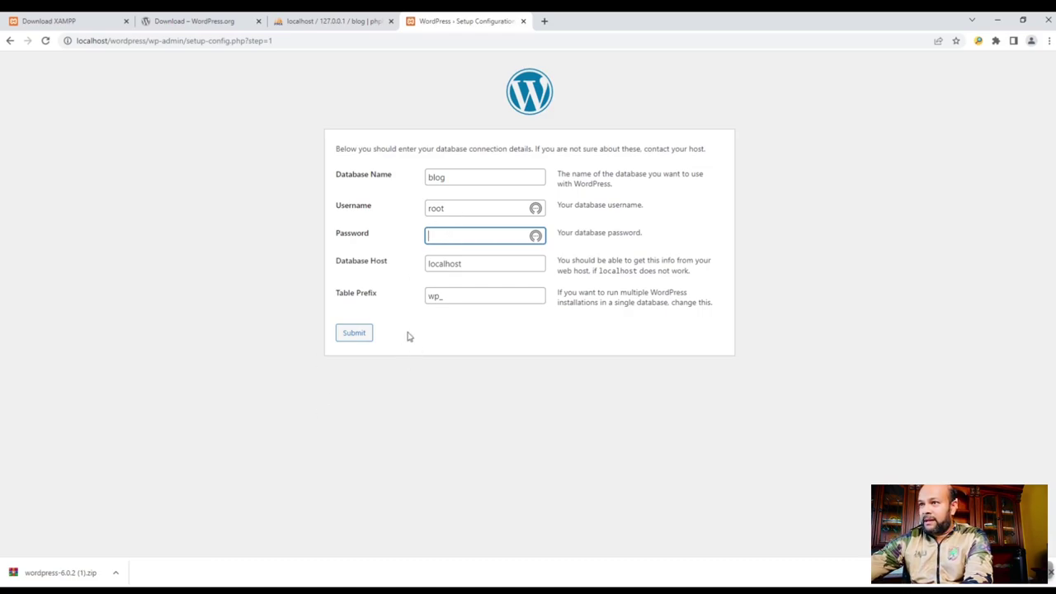
pyautogui.moveTo(443, 299); pyautogui.dragTo(413, 299)
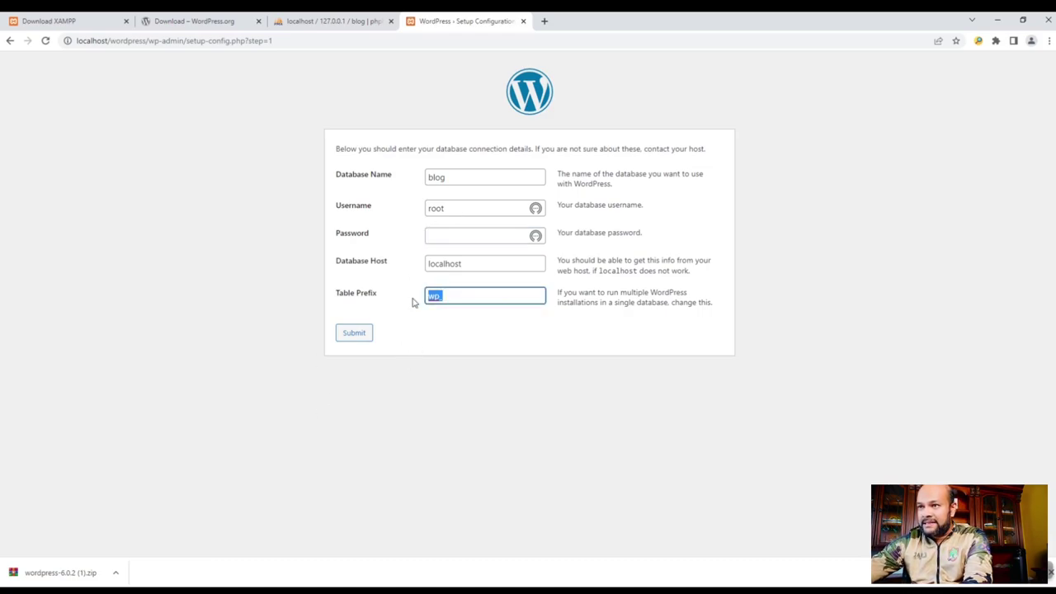
pyautogui.click(455, 299)
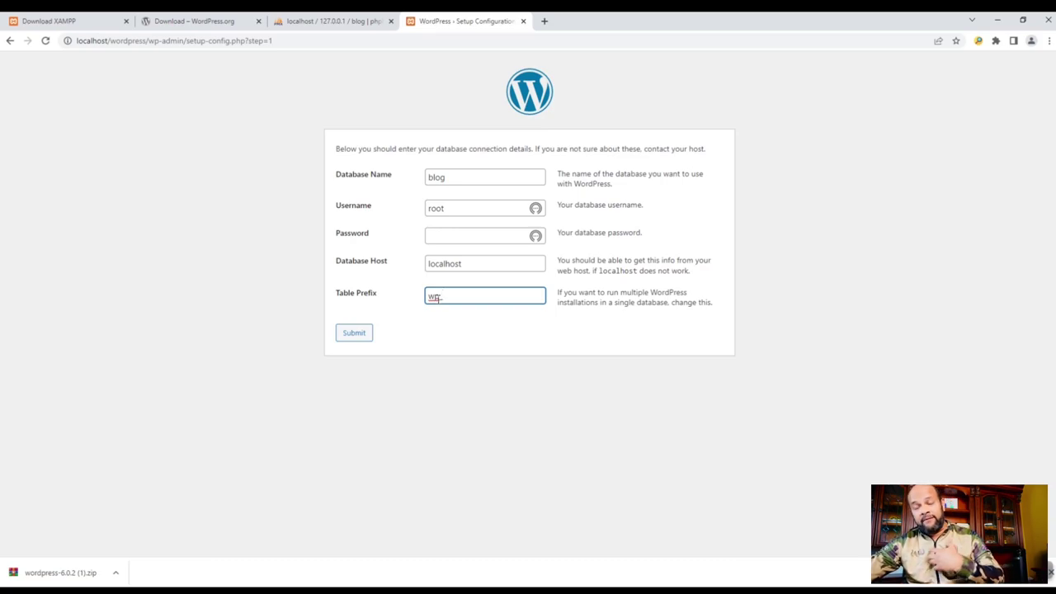
pyautogui.click(355, 334)
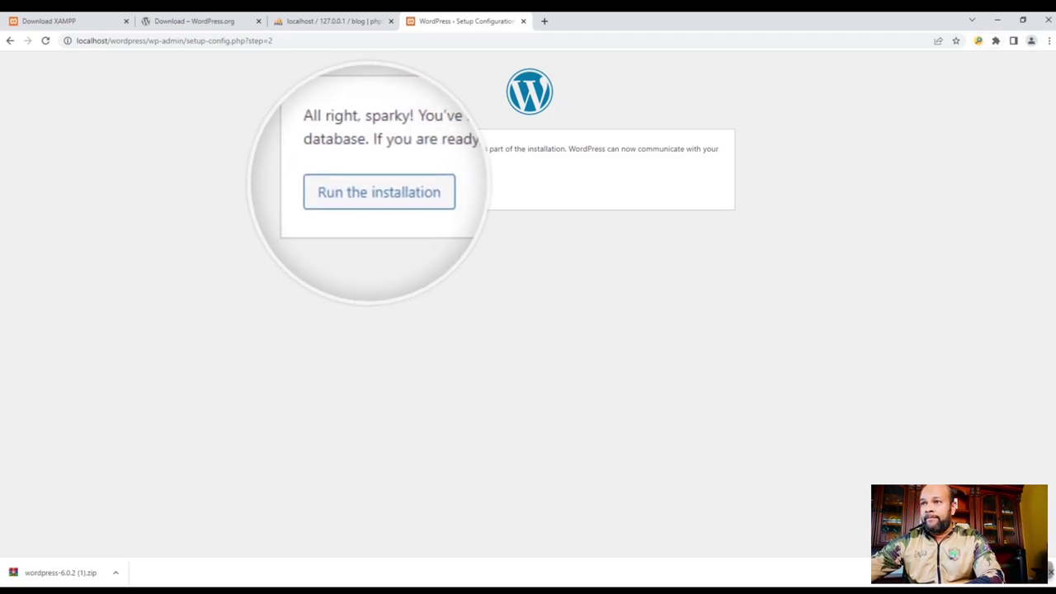
# - Run the installation and enter site title Blog and administrator username Admin
pyautogui.click(371, 195)
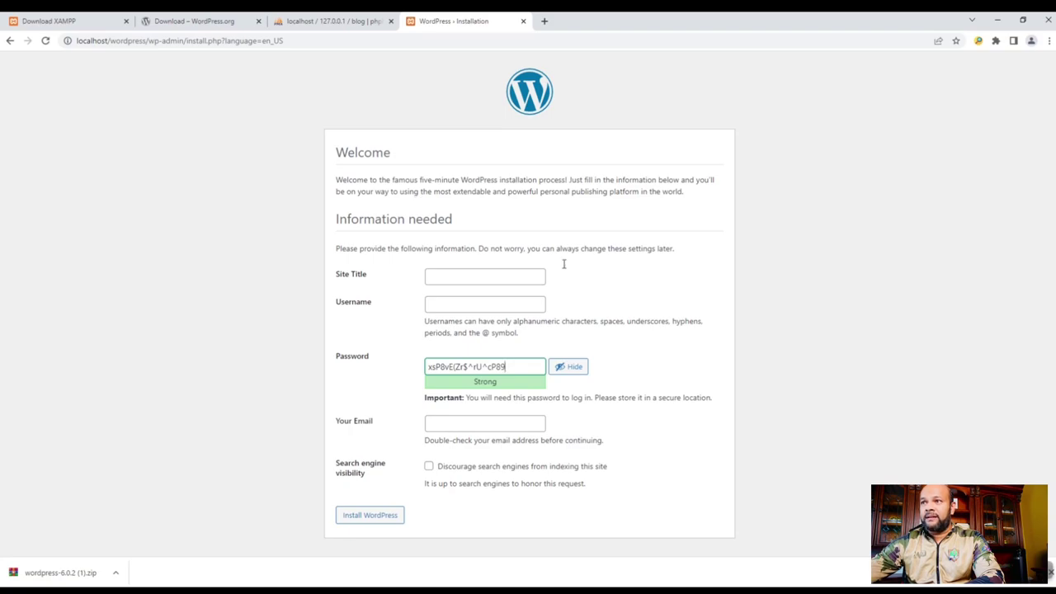
pyautogui.click(451, 273)
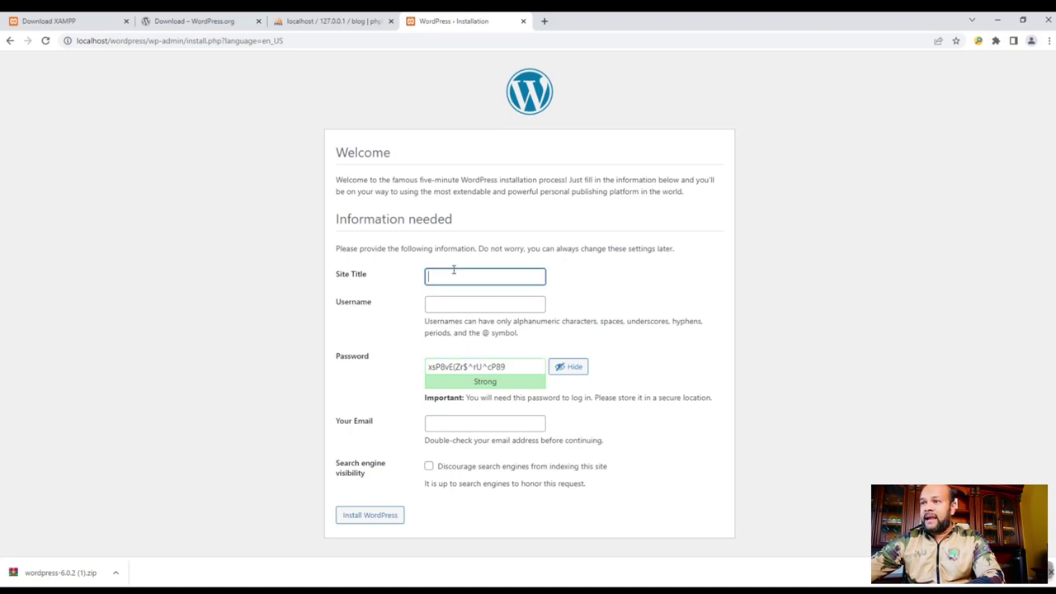
pyautogui.write('Blog')
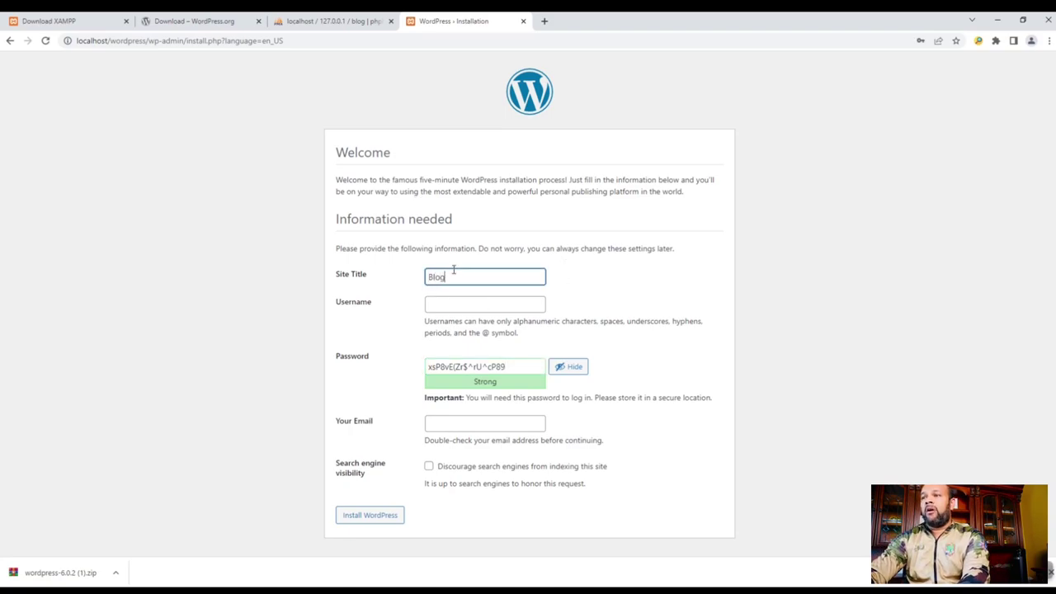
pyautogui.click(485, 306)
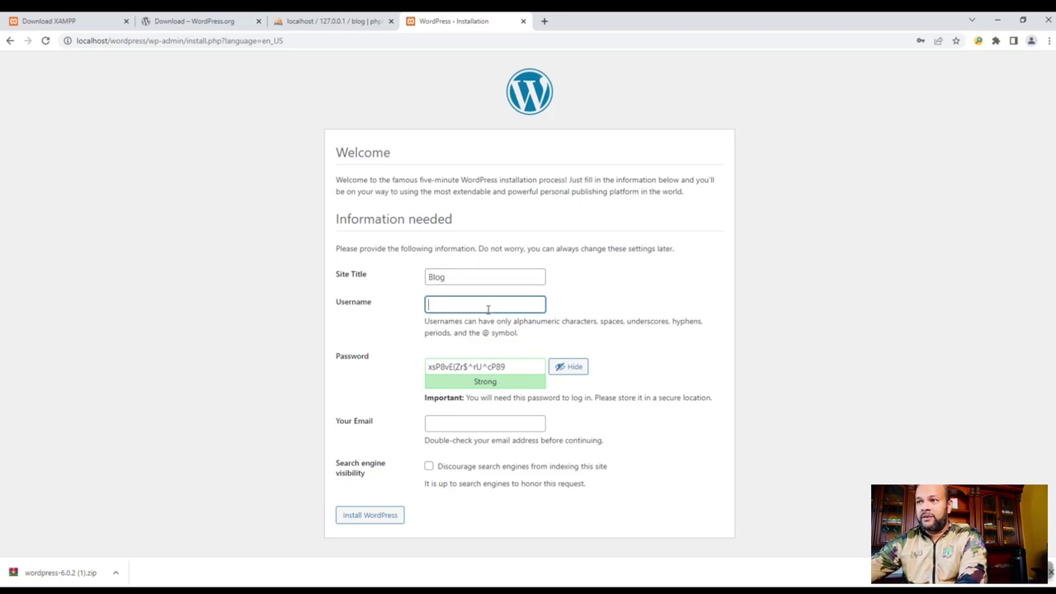
pyautogui.write('A')
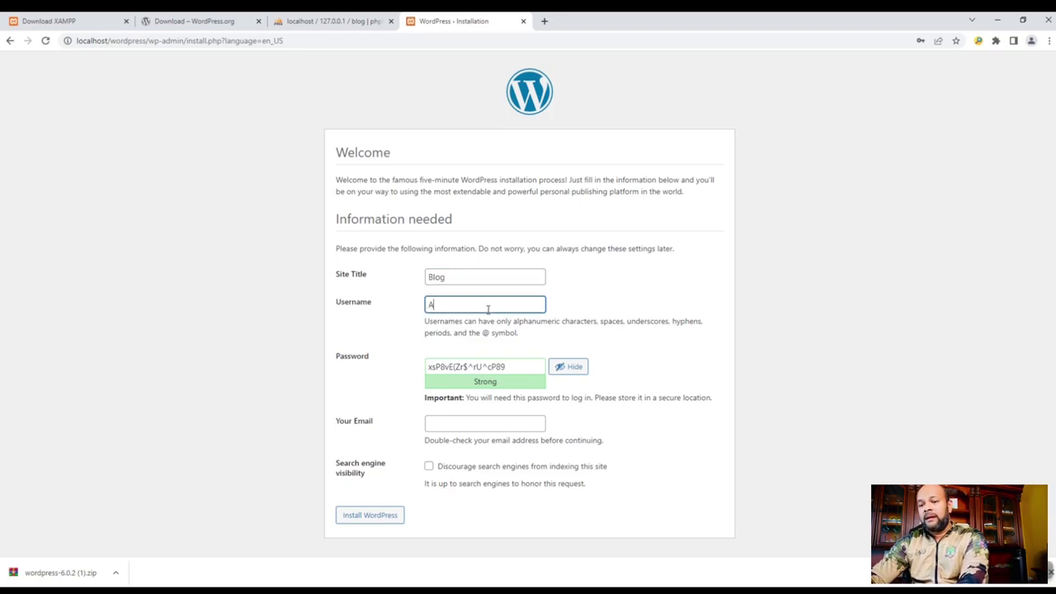
pyautogui.write('dmin')
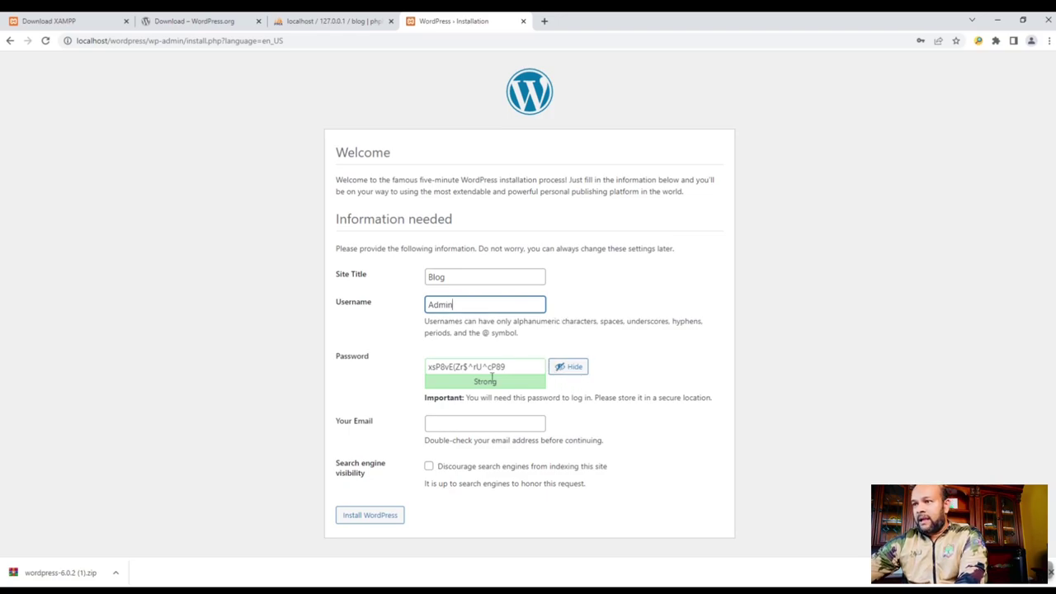
# - Copy the generated admin password into a new Notepad note
pyautogui.moveTo(505, 366); pyautogui.dragTo(426, 366)
pyautogui.hotkey('ctrl', 'c')
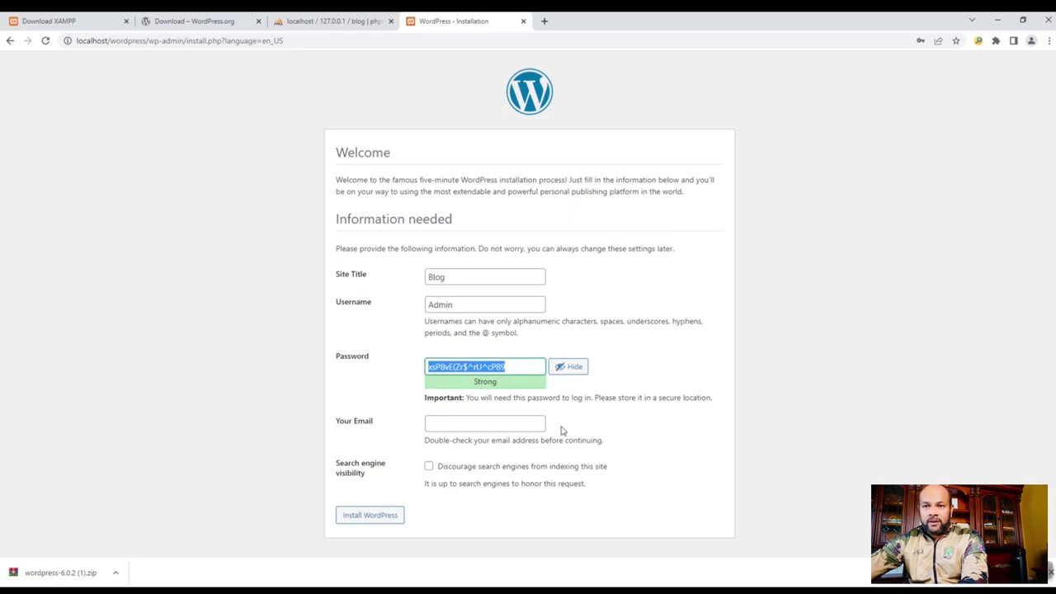
pyautogui.click(520, 569)
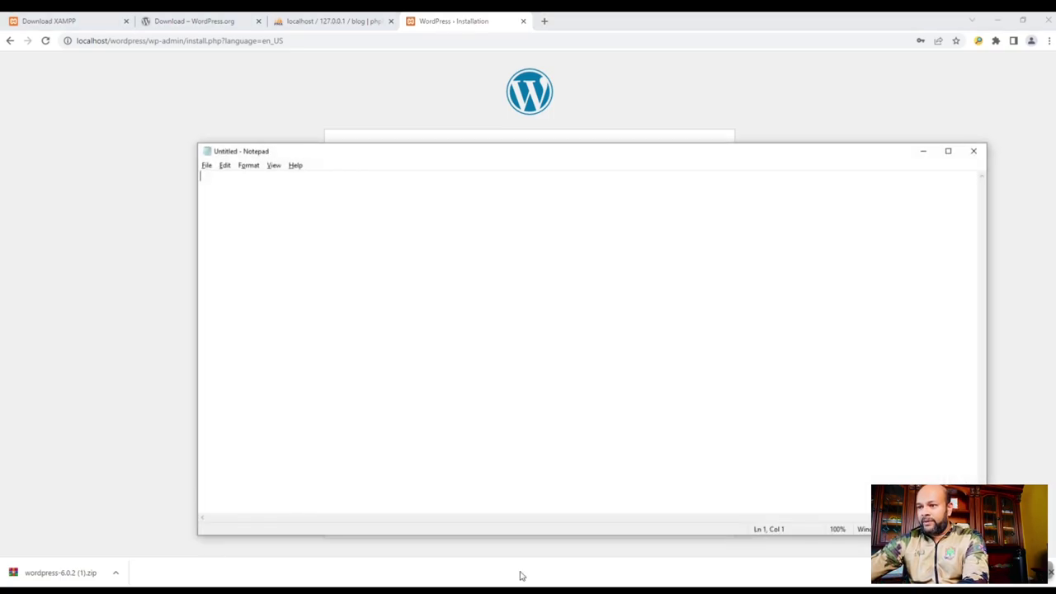
pyautogui.hotkey('ctrl', 'v')
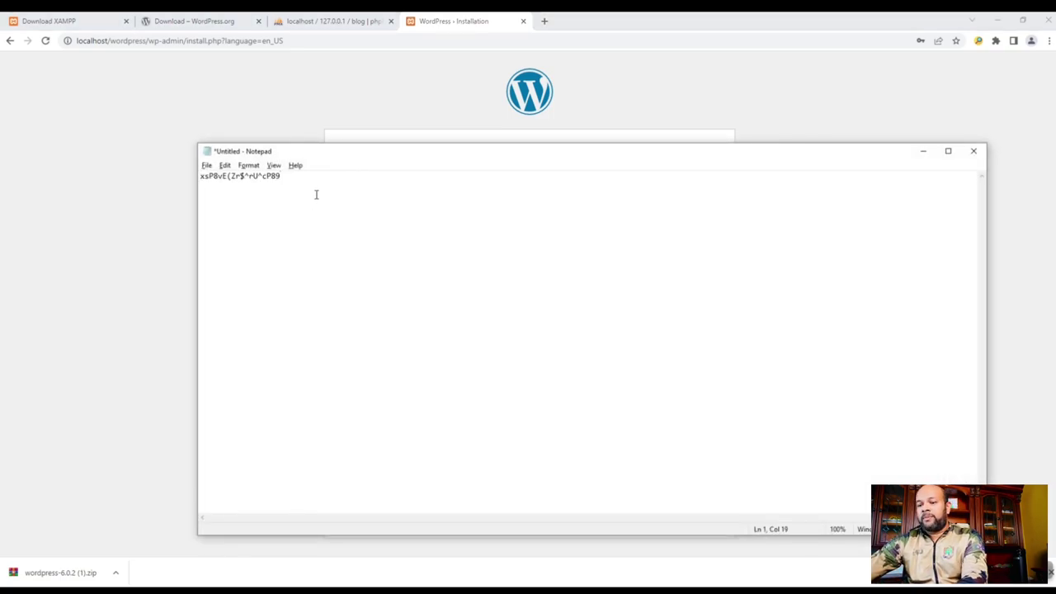
pyautogui.click(836, 118)
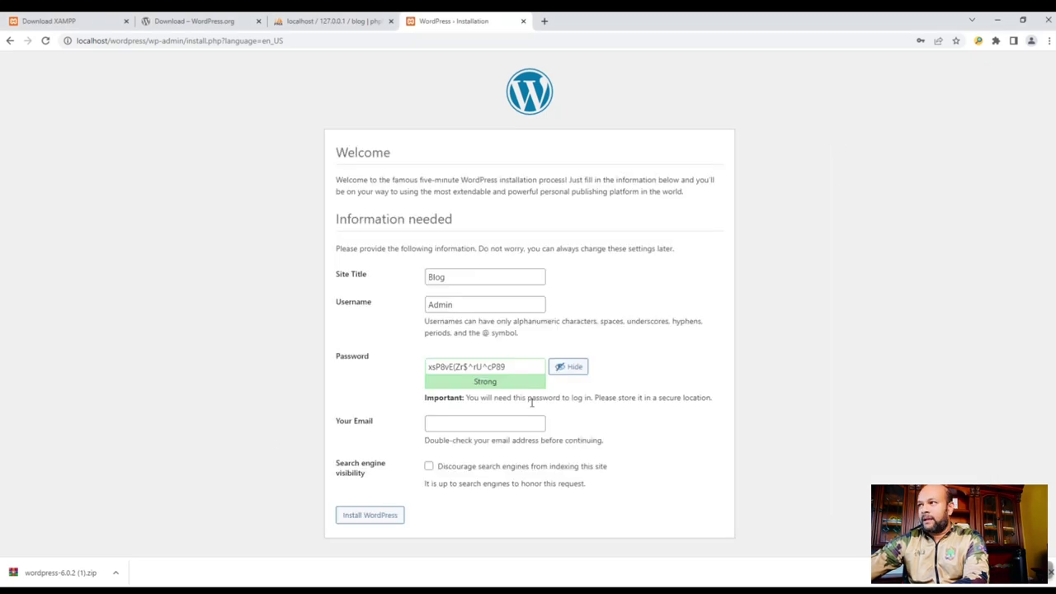
# - Toggle Discourage search engines and submit Install WordPress with the email left empty
pyautogui.click(454, 424)
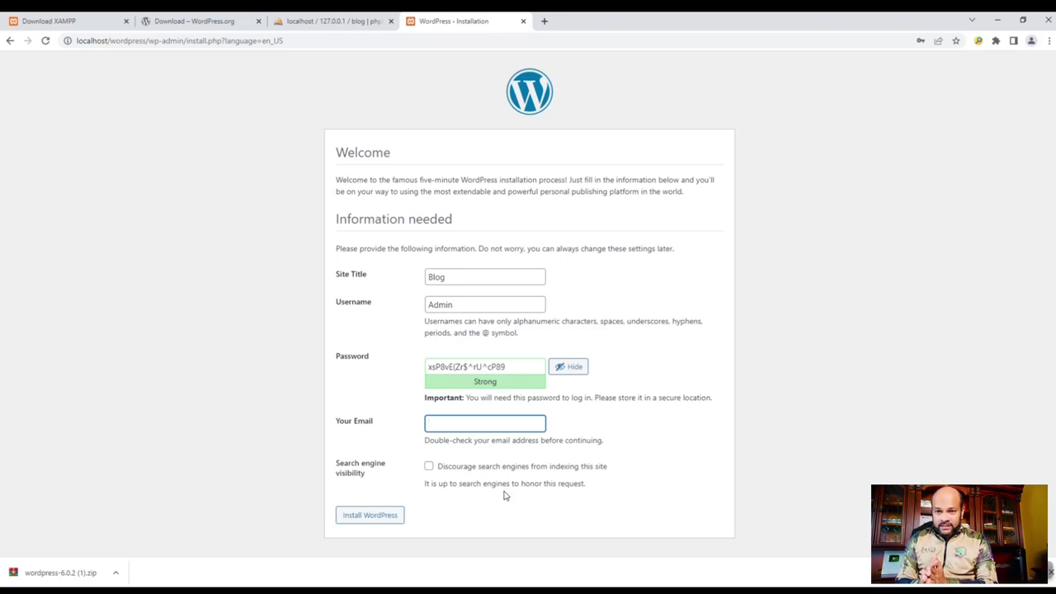
pyautogui.click(428, 468)
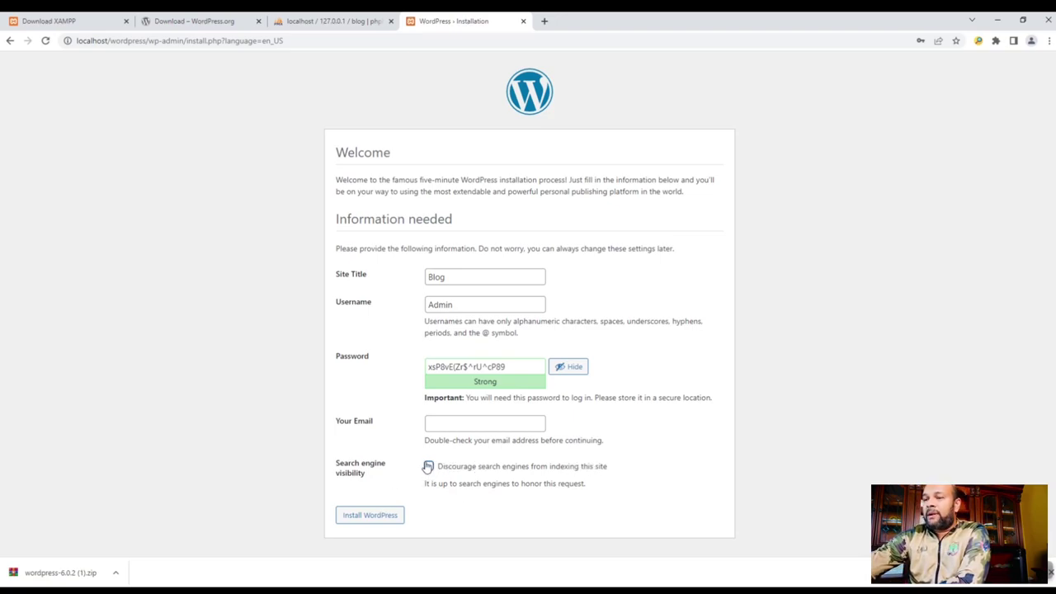
pyautogui.click(385, 518)
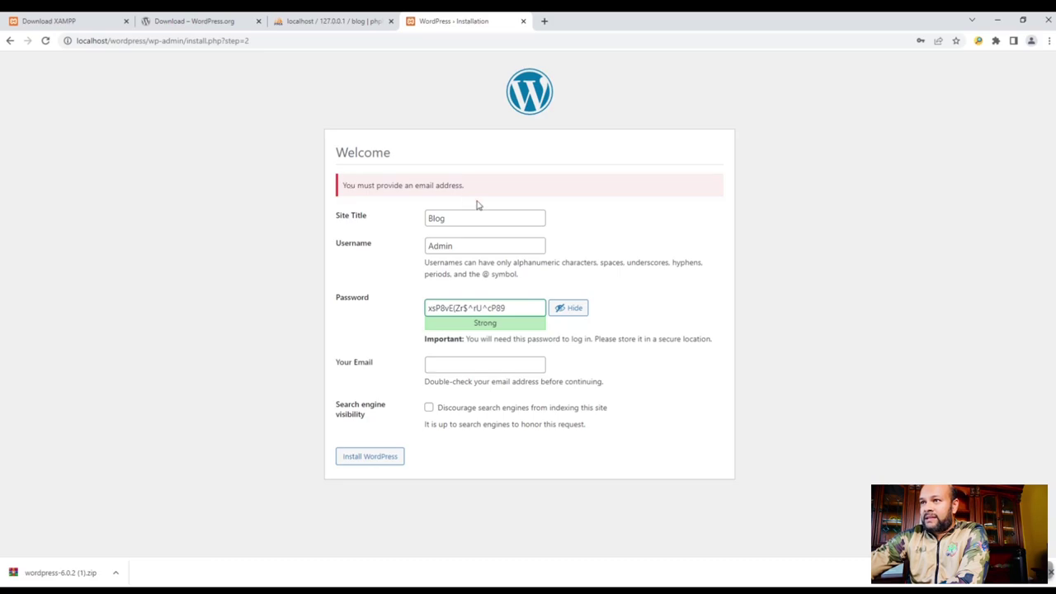
# - Enter the admin e-mail address in Your Email and run the WordPress installation
pyautogui.click(469, 368)
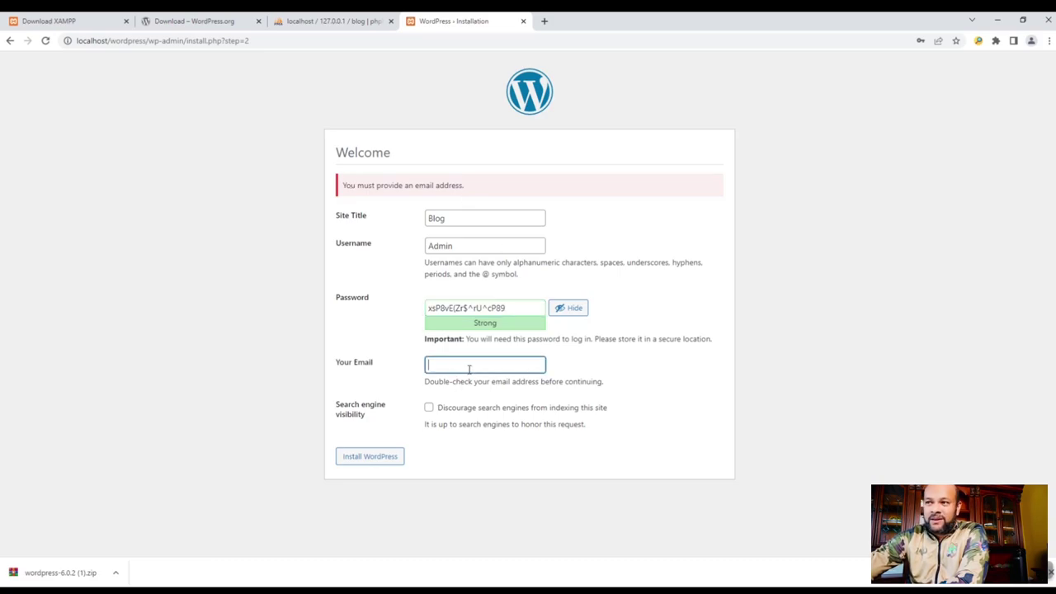
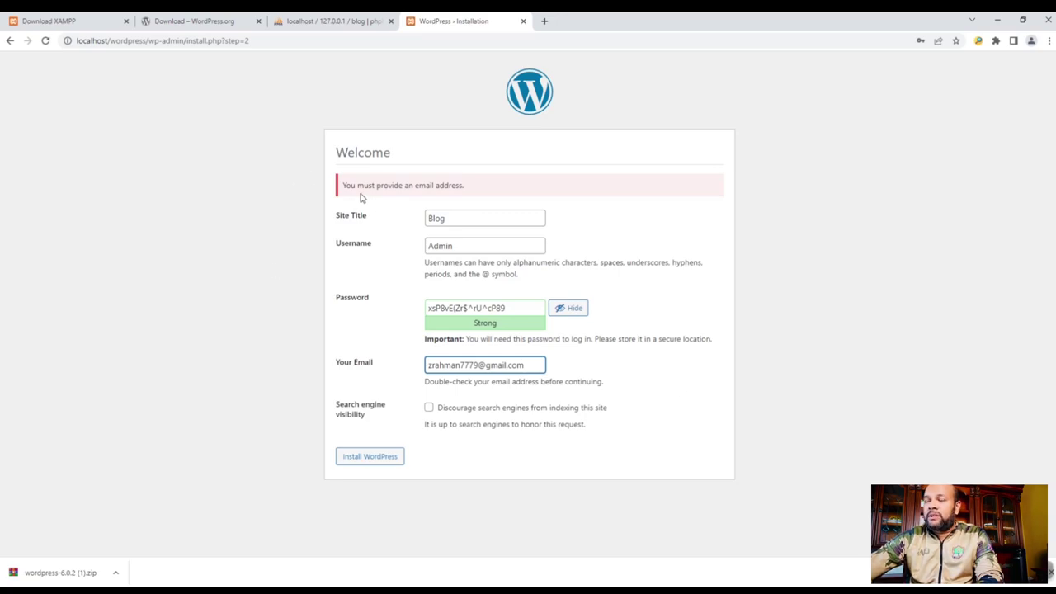
pyautogui.moveTo(345, 185); pyautogui.dragTo(517, 188)
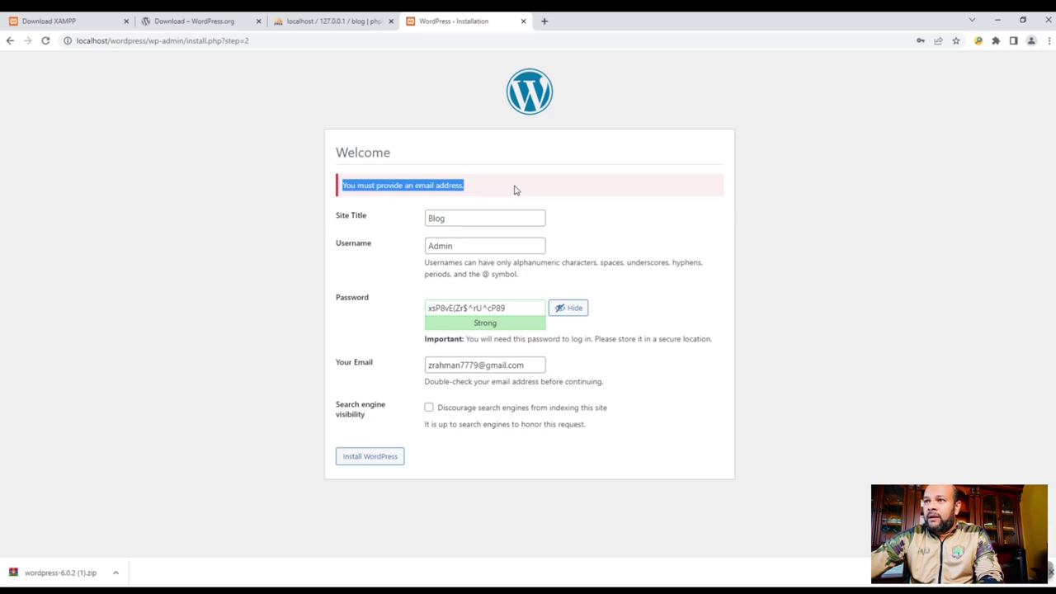
pyautogui.click(466, 191)
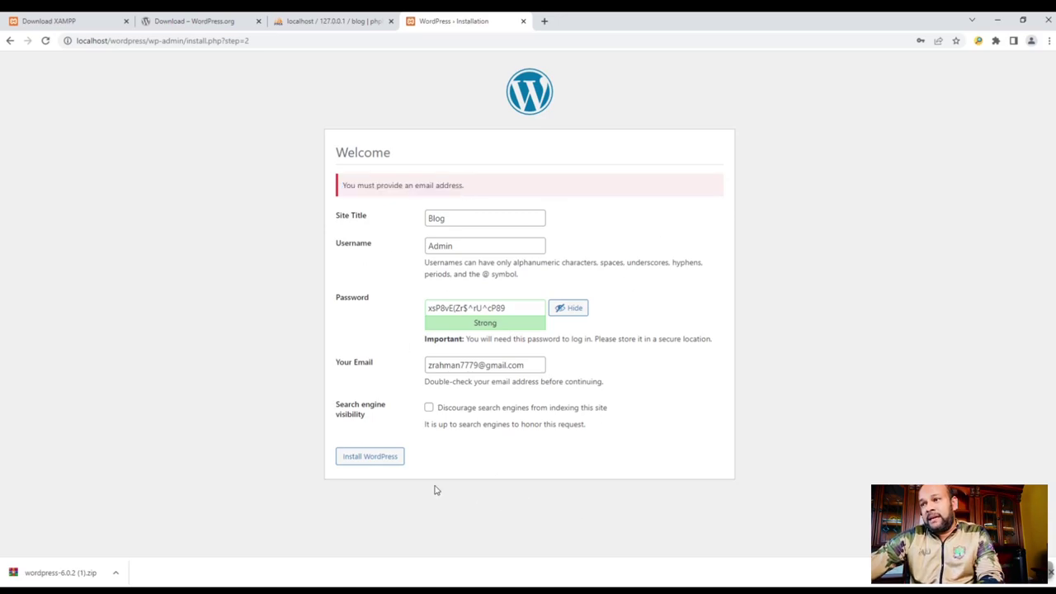
pyautogui.click(379, 462)
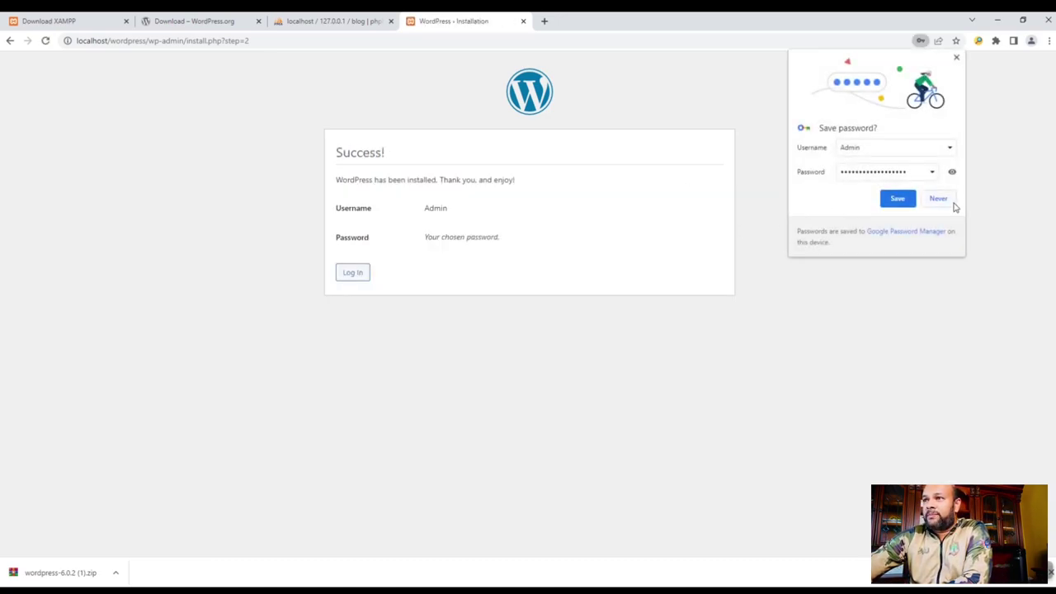
# - Save the Admin password in Chrome, then log in with the autofilled credentials to the Dashboard
pyautogui.click(897, 199)
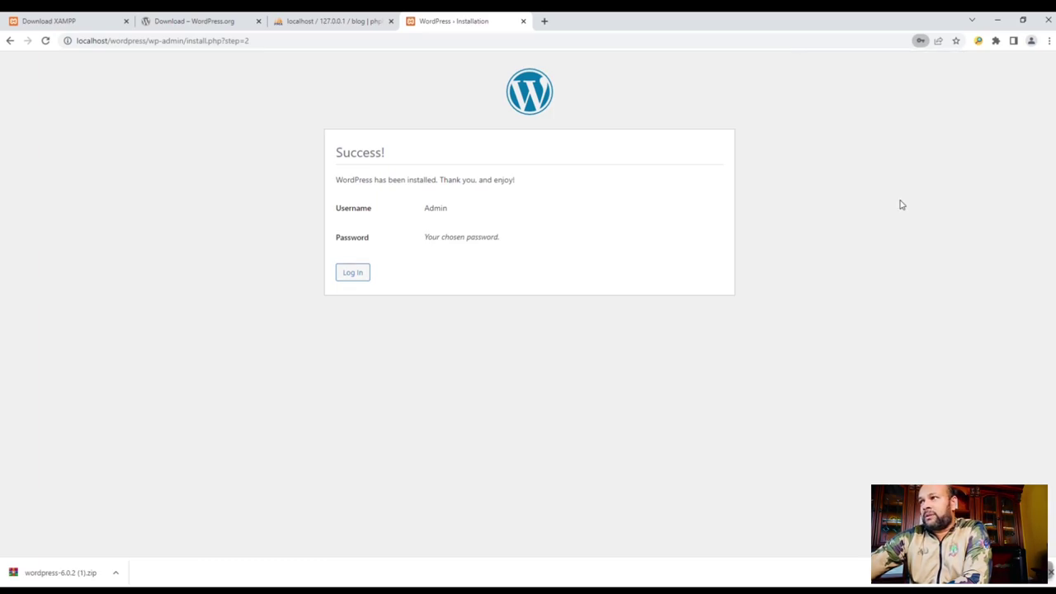
pyautogui.click(353, 274)
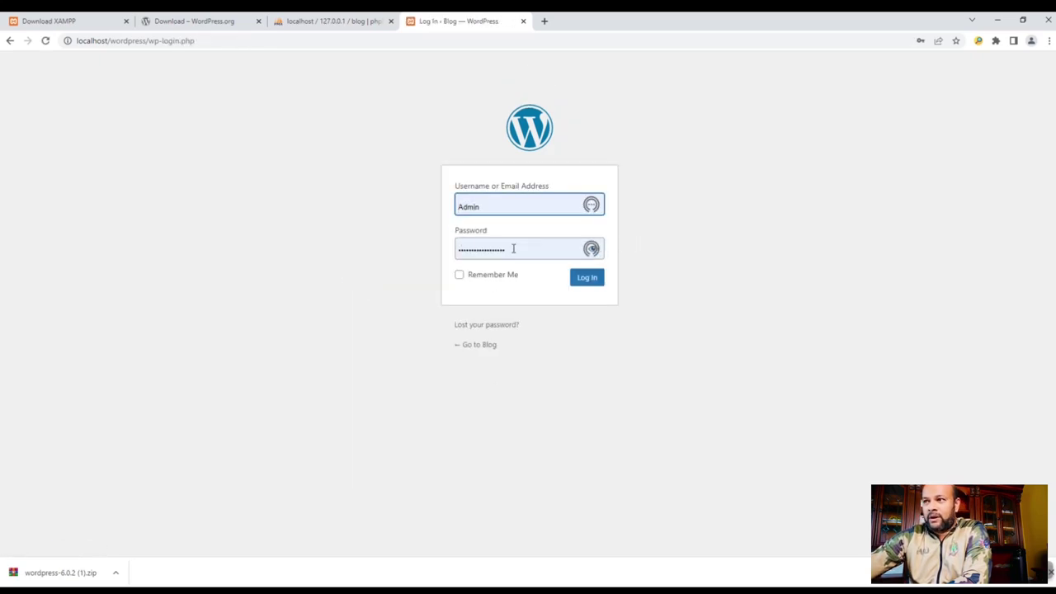
pyautogui.moveTo(514, 248); pyautogui.dragTo(458, 249)
pyautogui.click(376, 258)
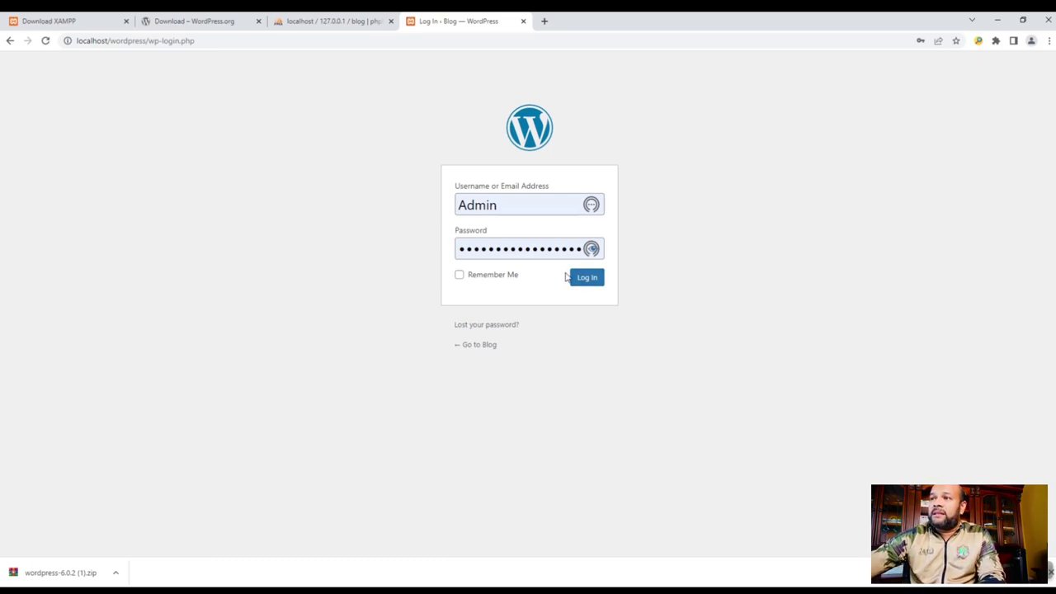
pyautogui.click(591, 286)
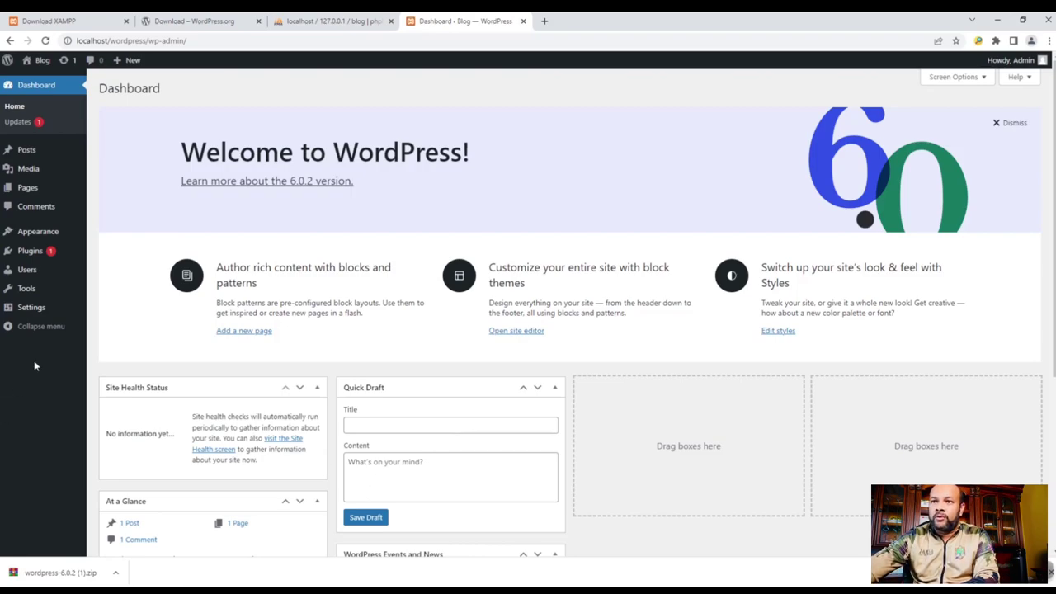
# - Go to Appearance > Themes to list the three installed Twenty themes
pyautogui.moveTo(40, 236)
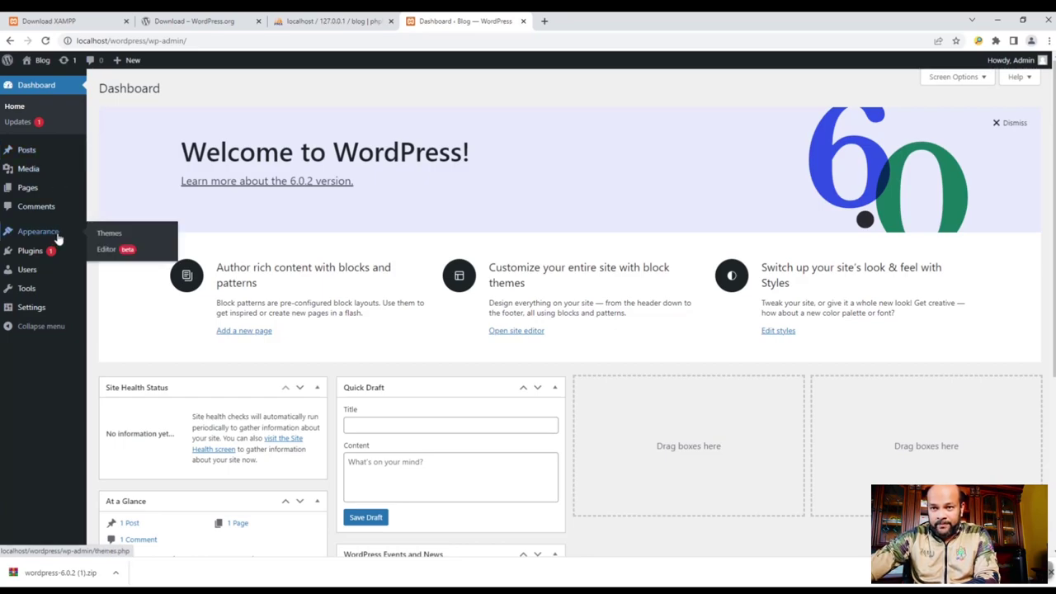
pyautogui.click(115, 235)
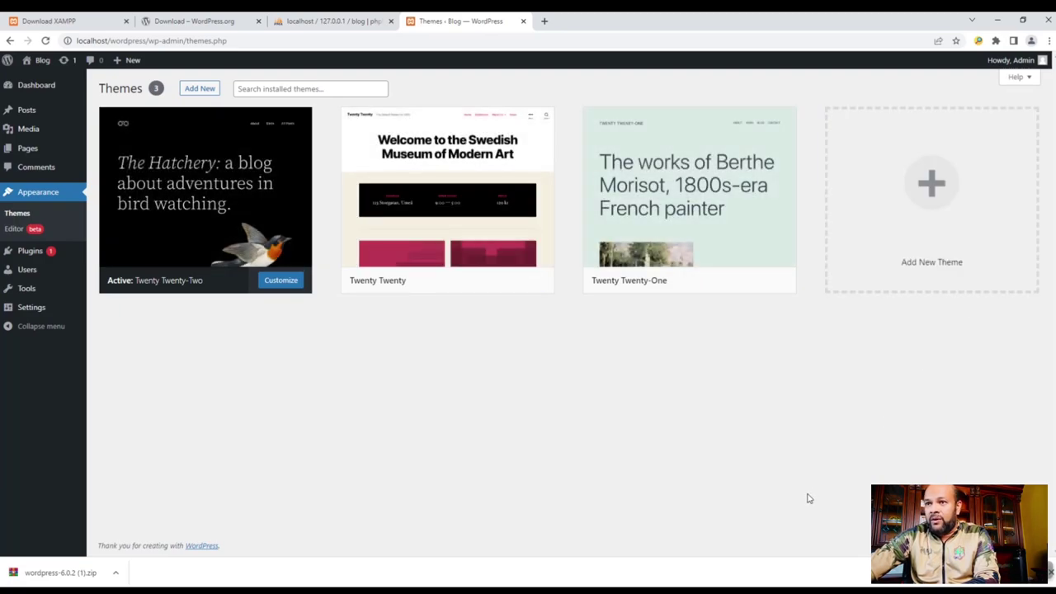
# - Open Add New themes, glance at Latest, then browse the Popular themes list
pyautogui.moveTo(462, 278)
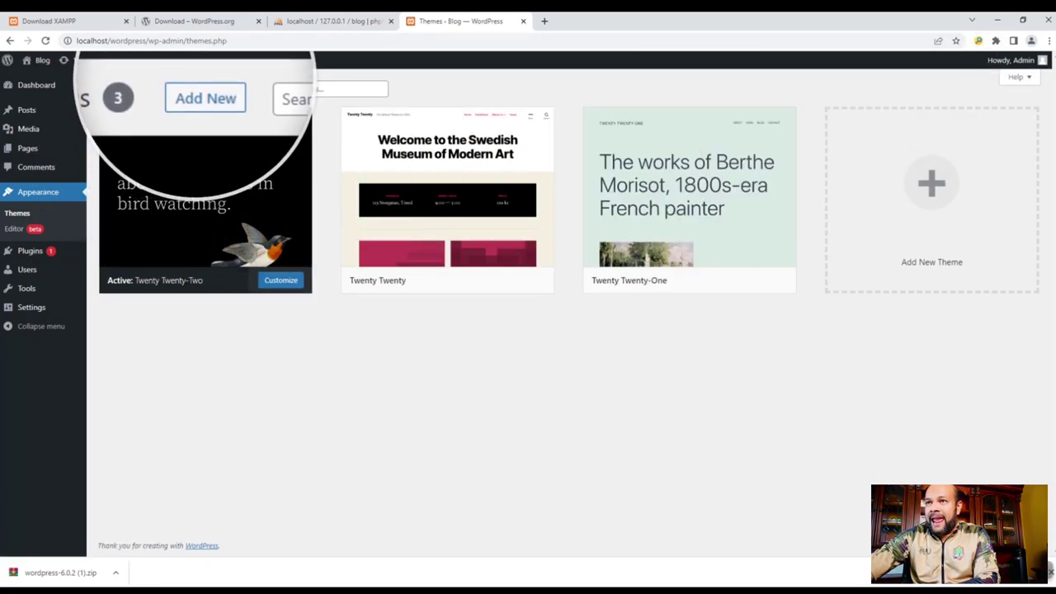
pyautogui.click(189, 91)
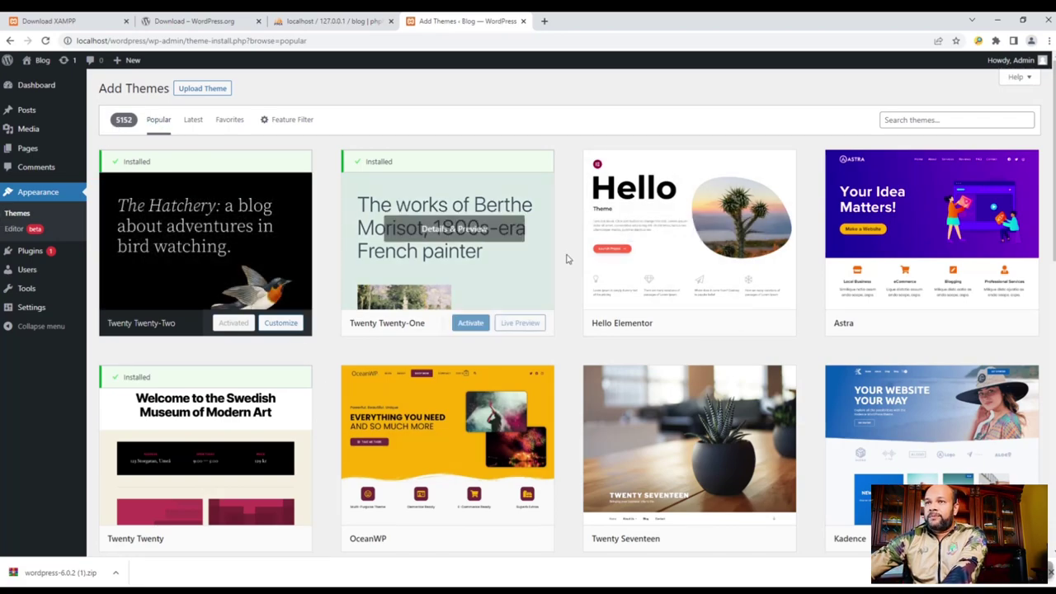
pyautogui.click(192, 120)
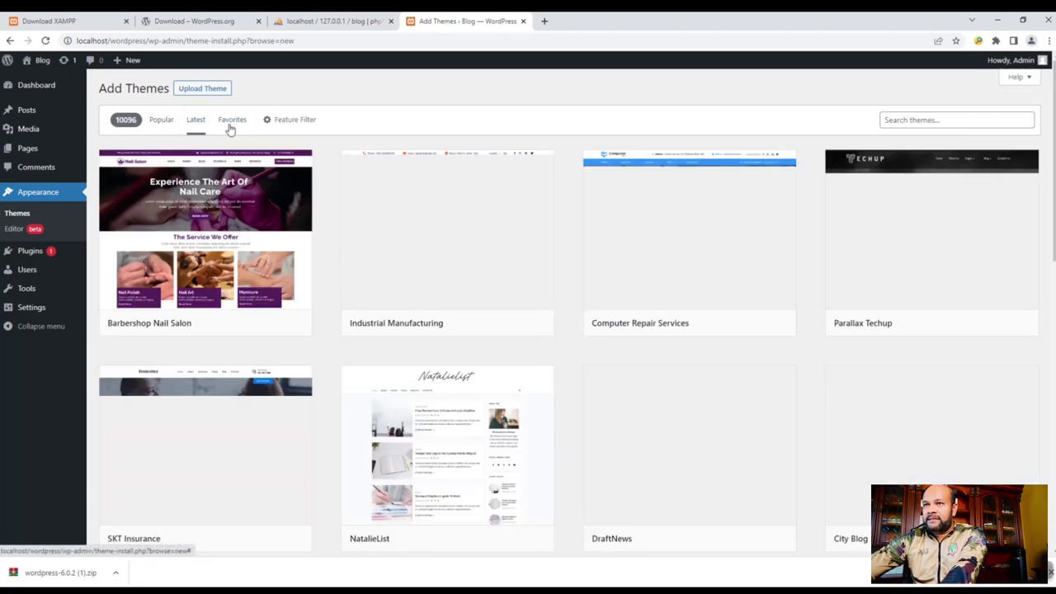
pyautogui.click(157, 119)
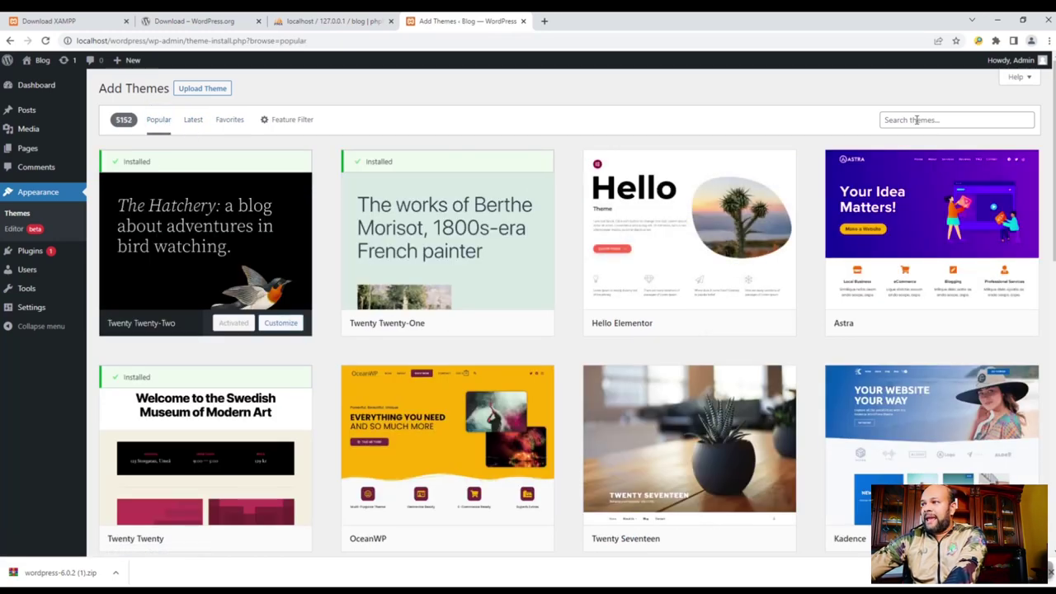
pyautogui.moveTo(849, 330)
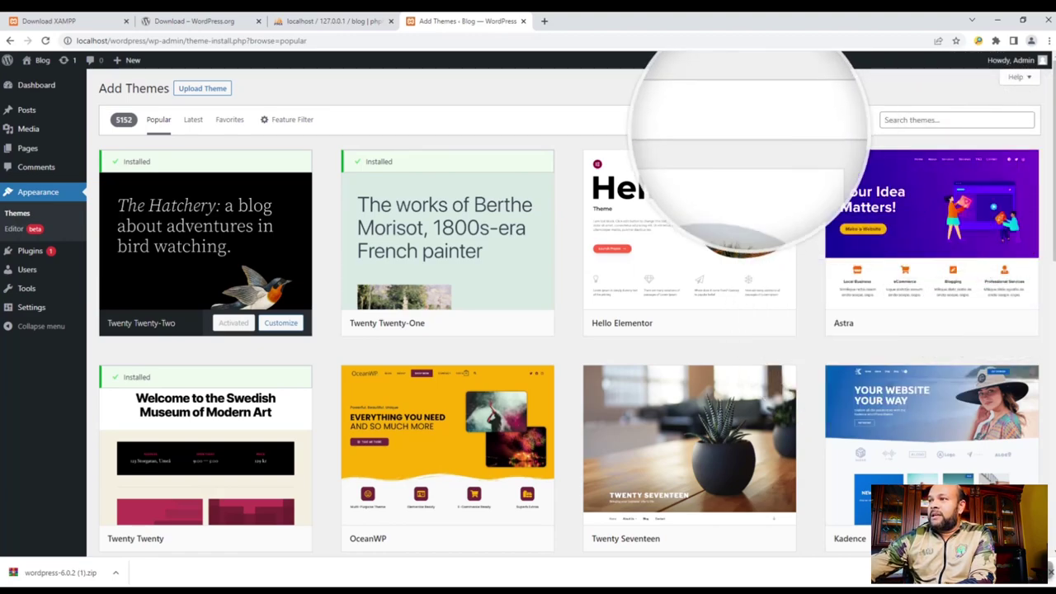
# - Search the theme directory for 'astra', install the Astra theme and activate it
pyautogui.click(926, 122)
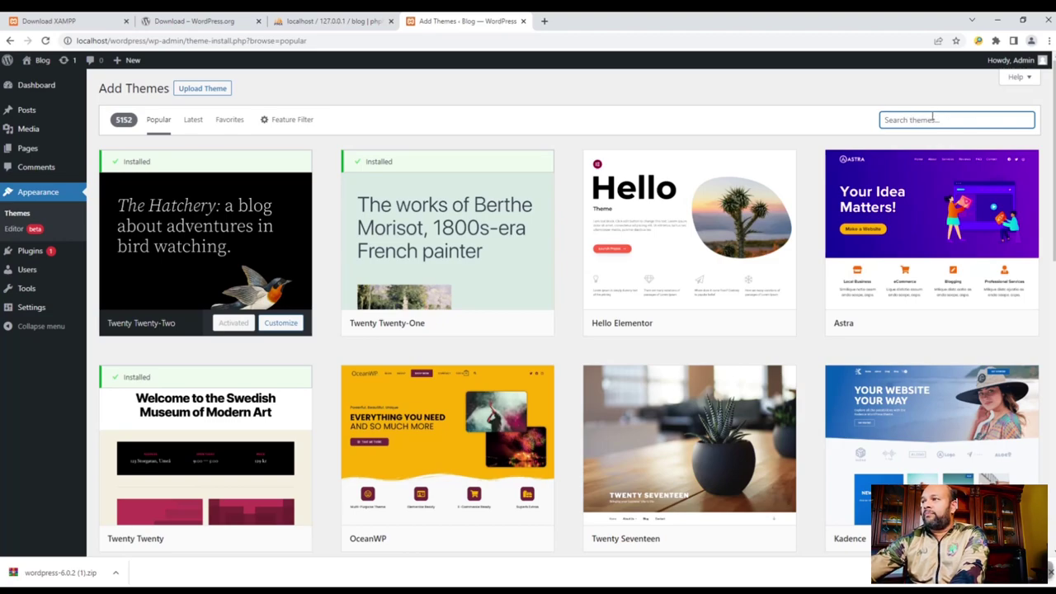
pyautogui.write('astra')
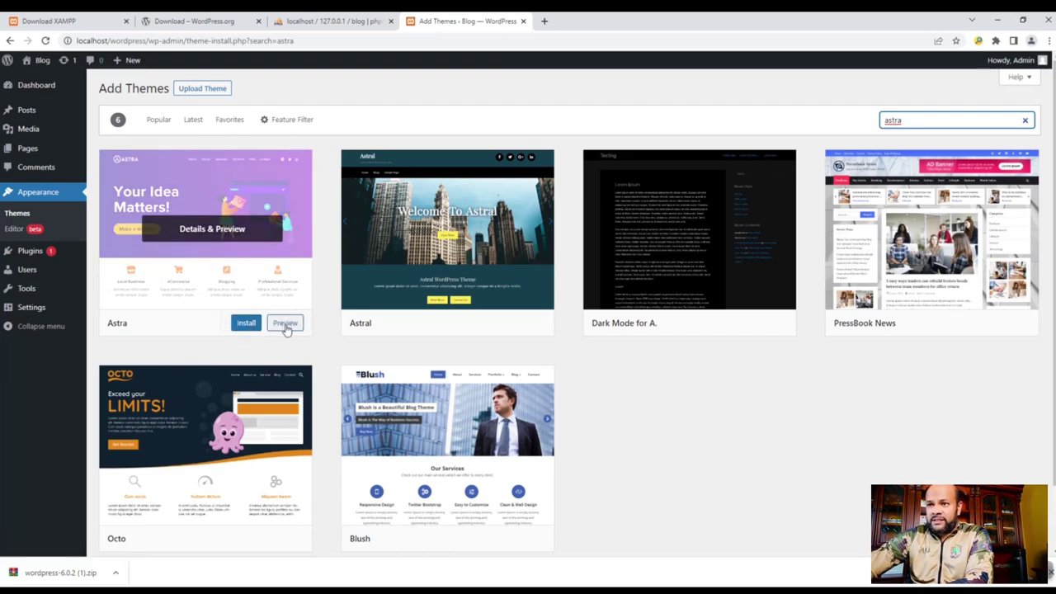
pyautogui.click(244, 325)
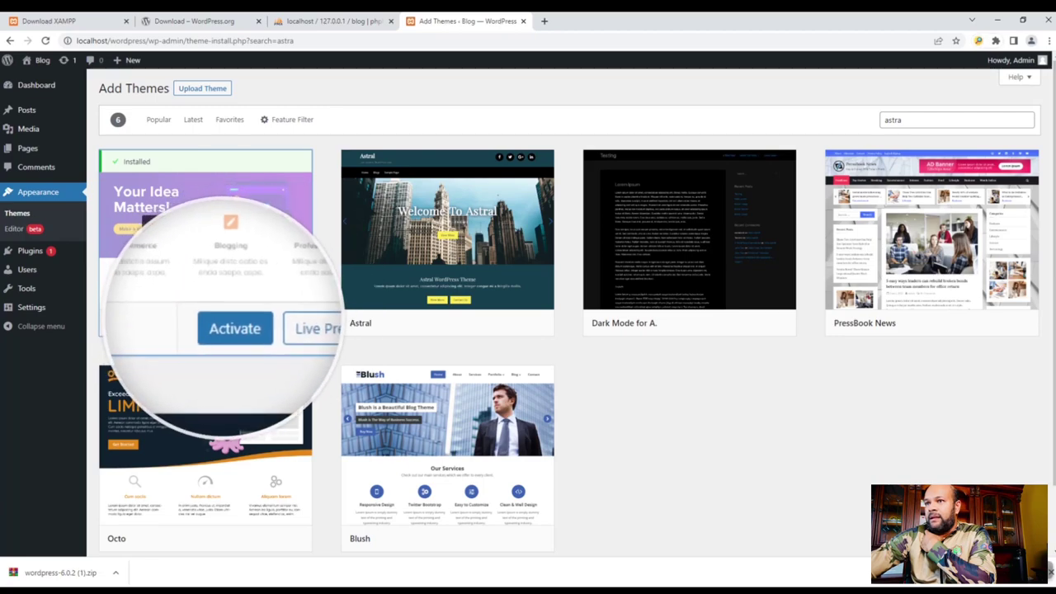
pyautogui.click(221, 325)
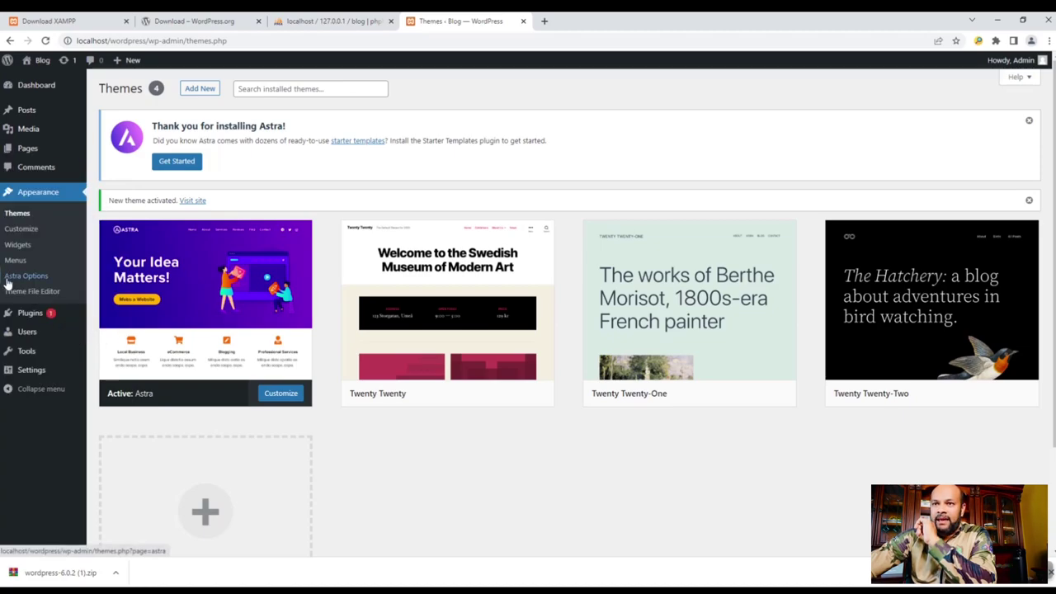
# - Install the Importer Plugin from Astra Options and reload the page to show Starter Templates
pyautogui.click(33, 280)
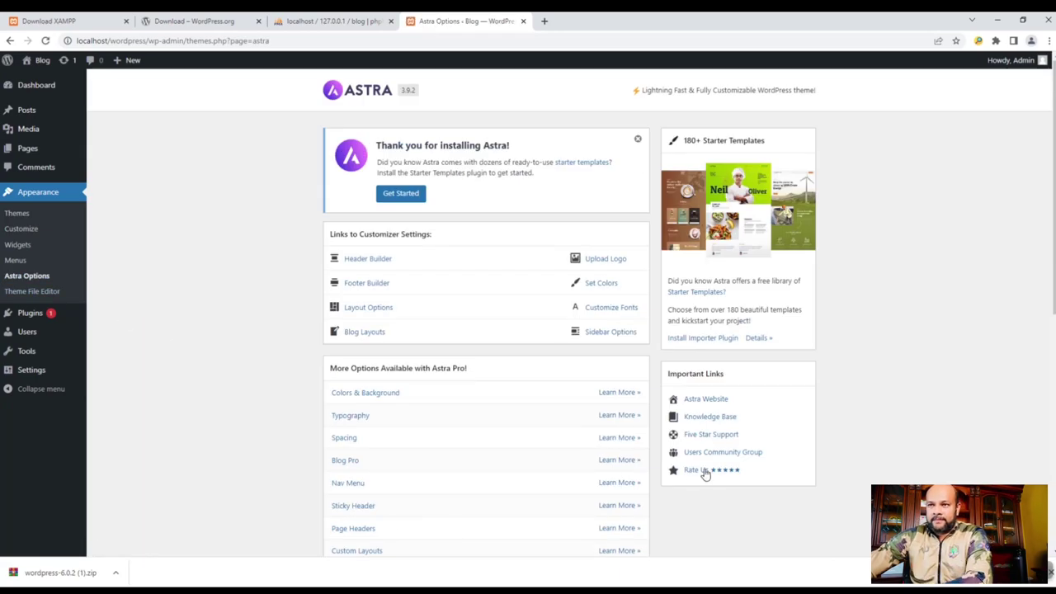
pyautogui.scroll(-1, 698, 471)
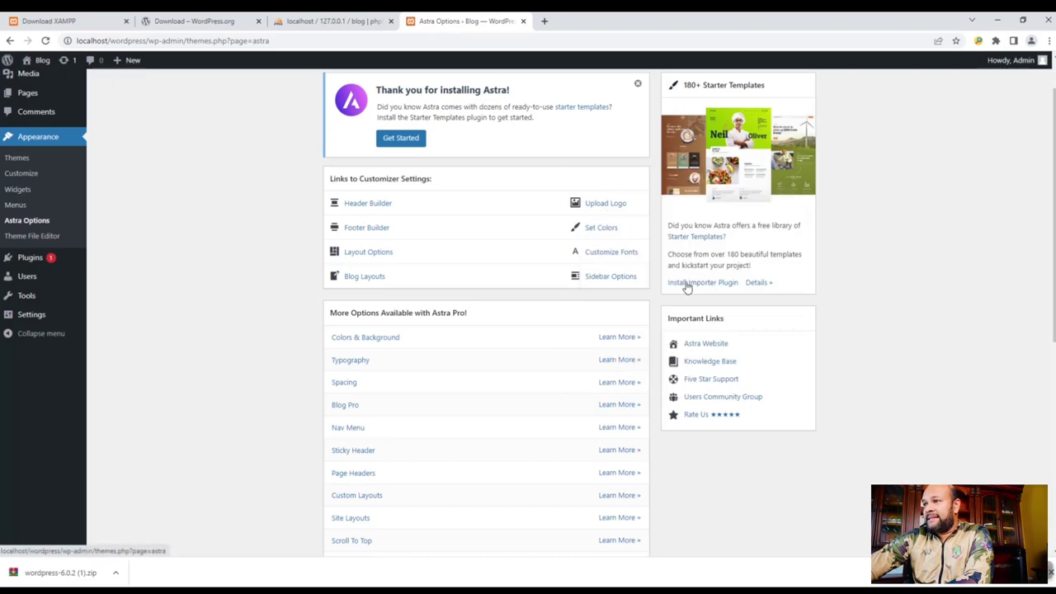
pyautogui.click(708, 284)
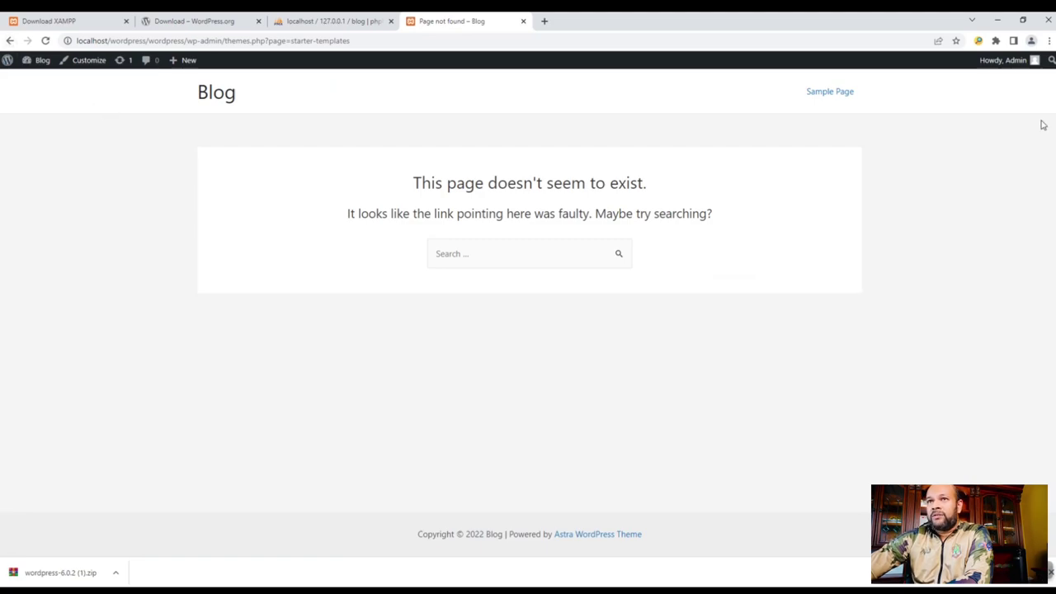
pyautogui.click(8, 41)
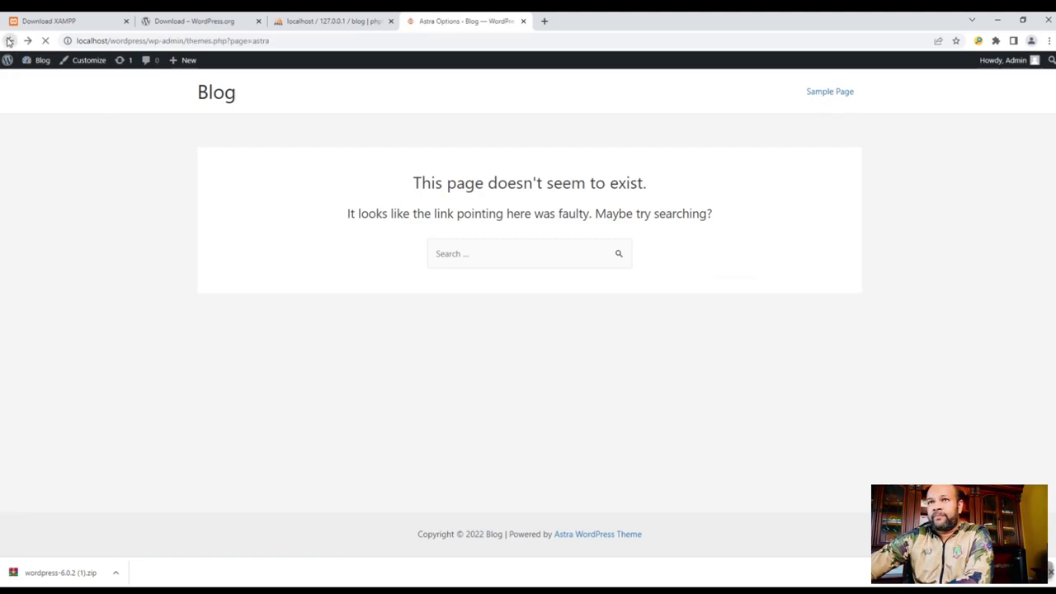
pyautogui.click(334, 41)
pyautogui.press('Return')
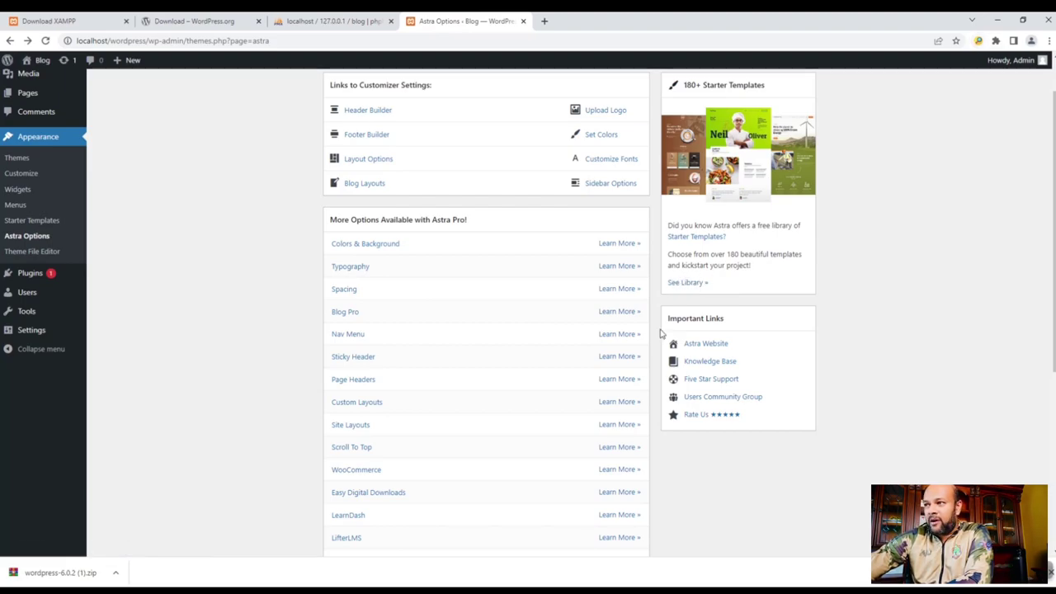
# - Open the Starter Templates library and start Build Your Website Now
pyautogui.click(688, 284)
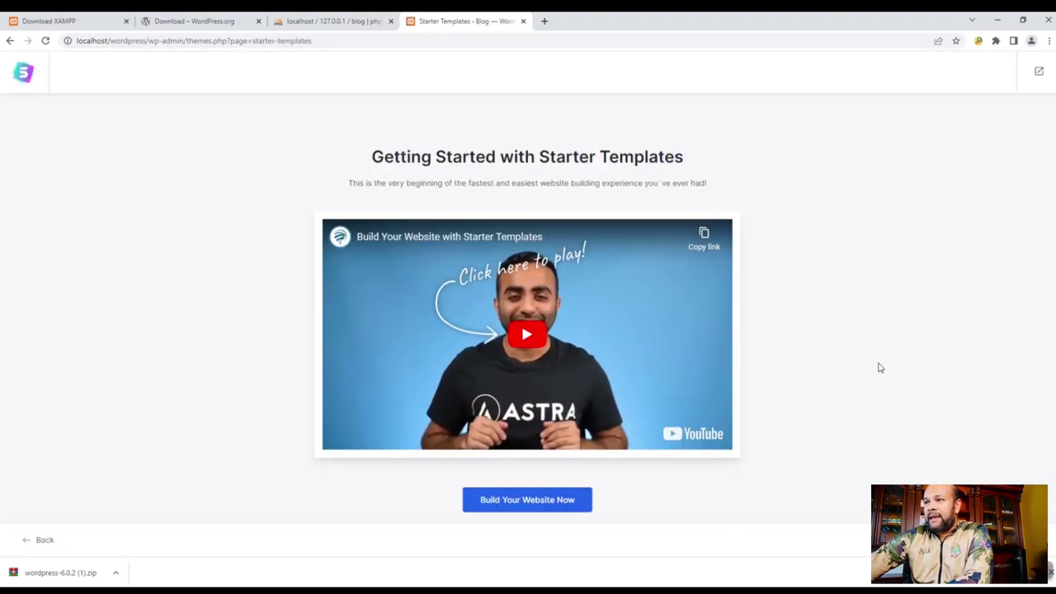
pyautogui.scroll(-1, 825, 388)
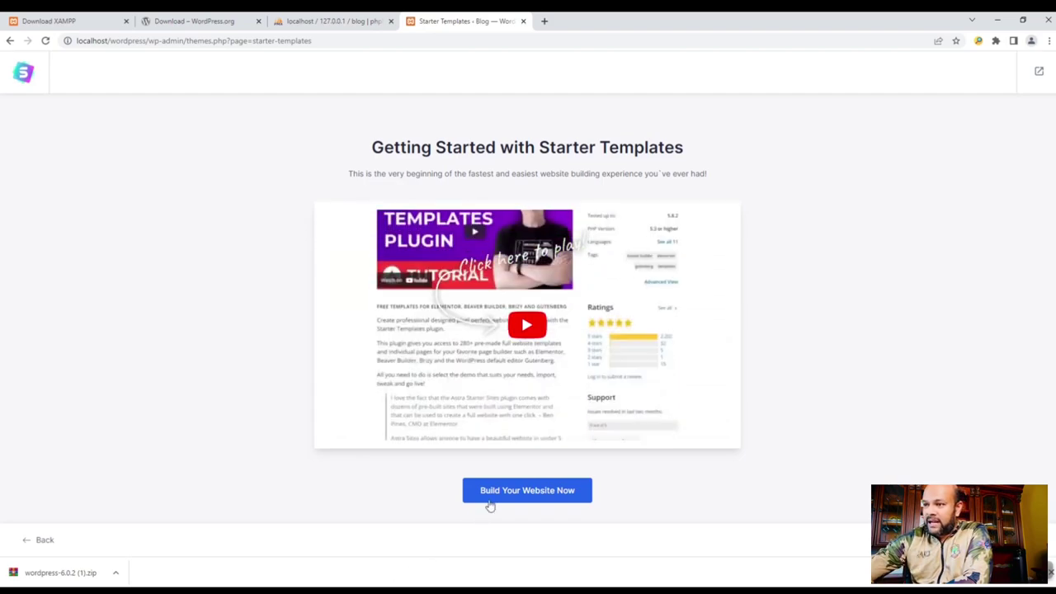
pyautogui.click(546, 495)
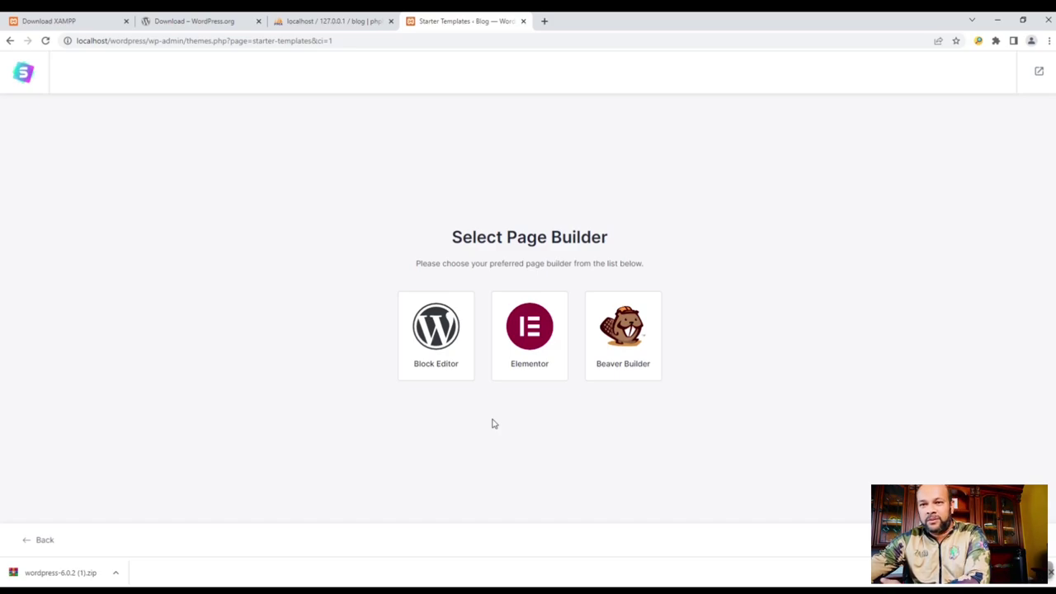
# - Choose the Block Editor as the page builder for the starter site
pyautogui.click(434, 372)
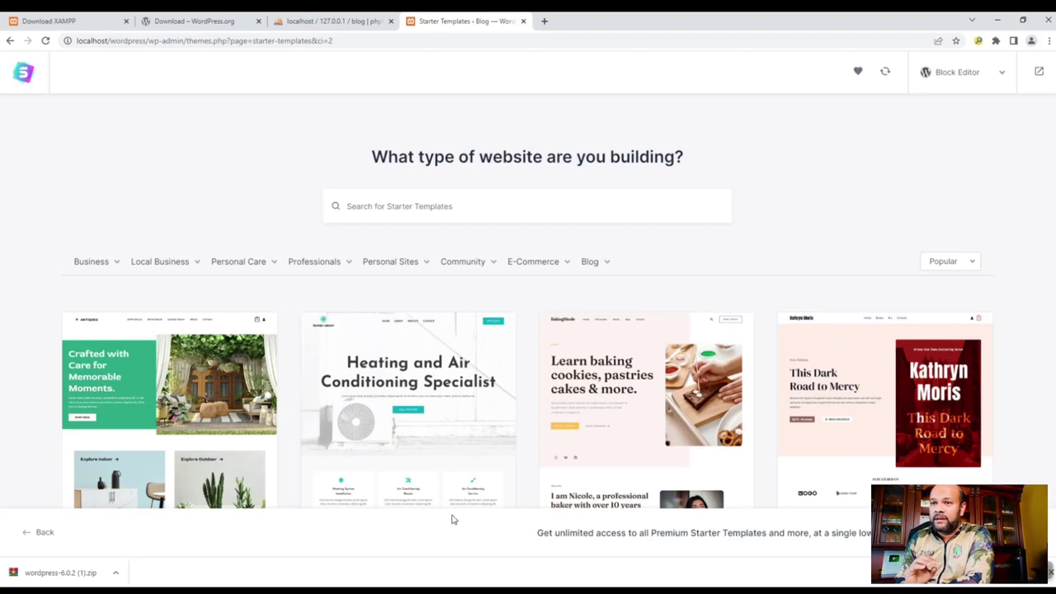
pyautogui.scroll(-3, 542, 437)
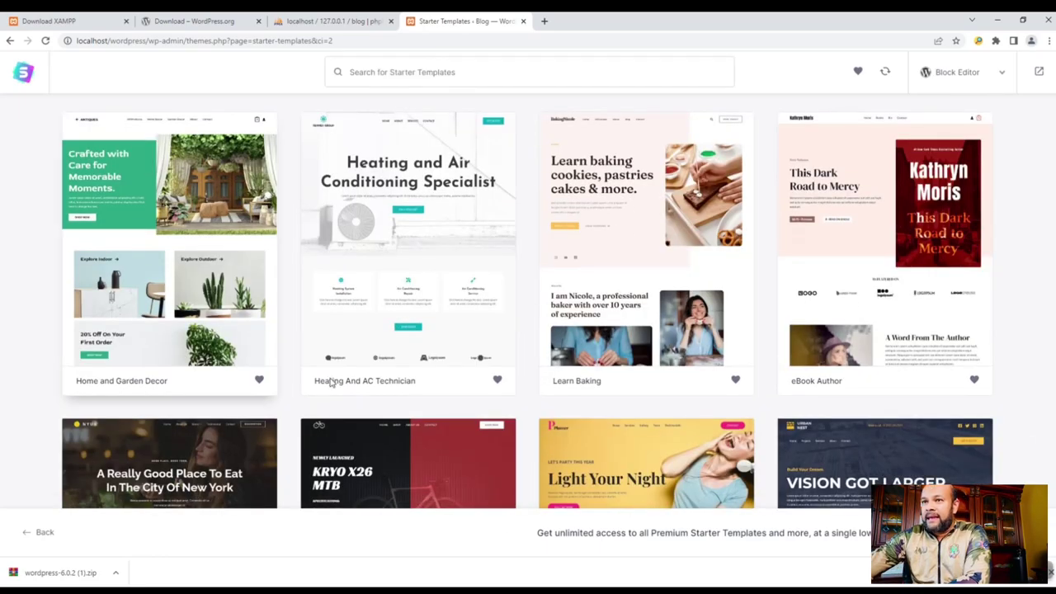
pyautogui.scroll(-10, 500, 490)
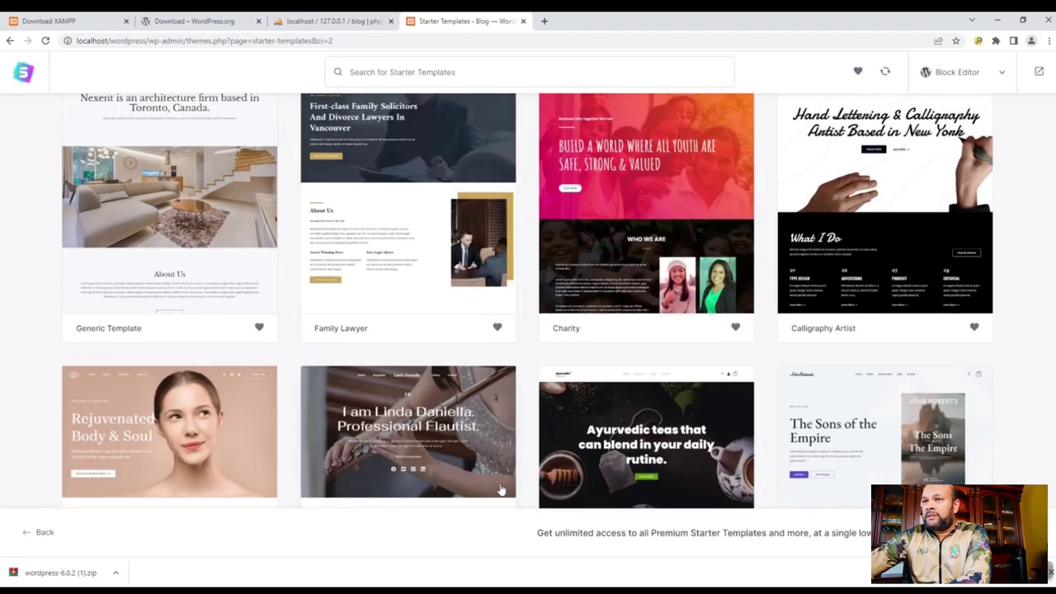
pyautogui.scroll(13, 501, 490)
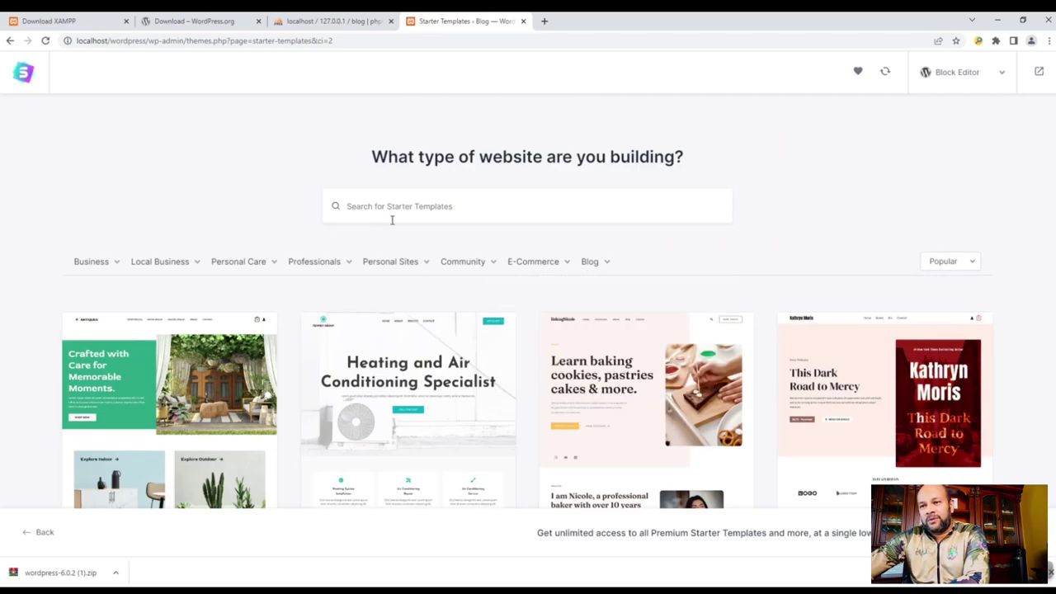
# - Filter the templates to News Site and scroll down to the LearnDash Academy card
pyautogui.moveTo(591, 266)
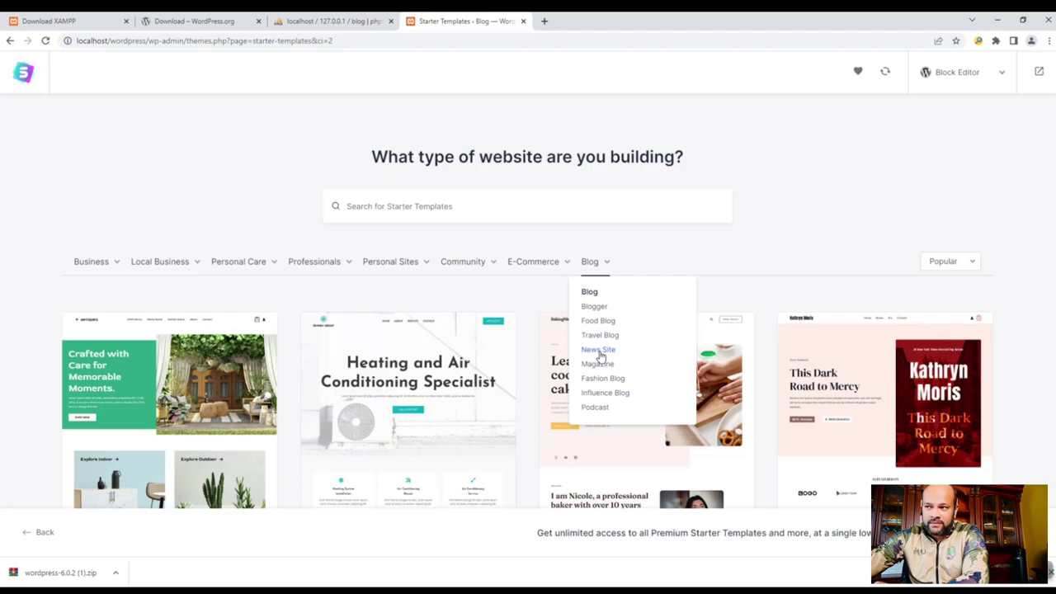
pyautogui.click(598, 350)
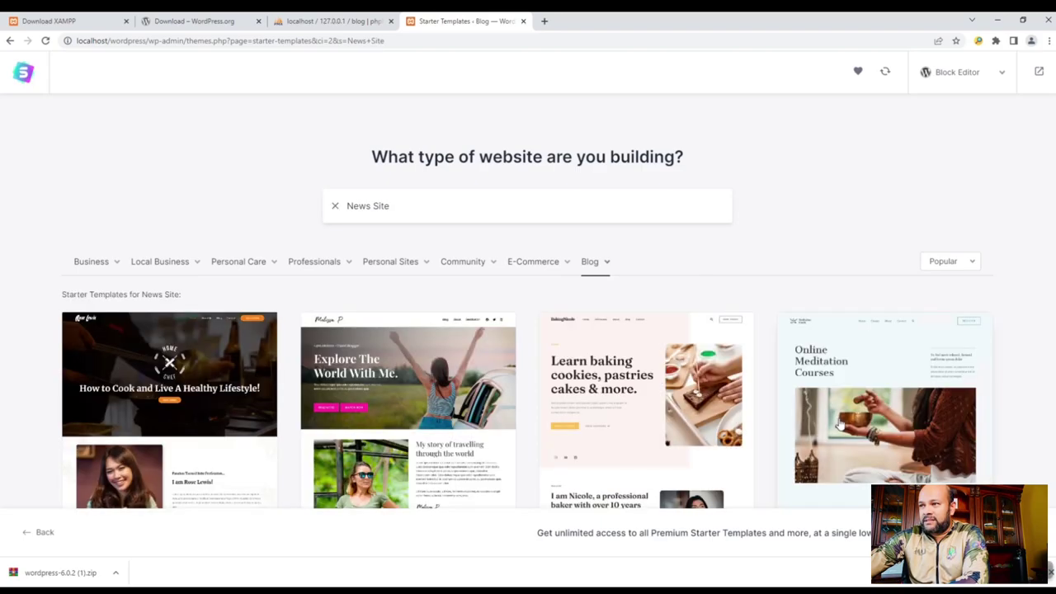
pyautogui.scroll(-5, 406, 472)
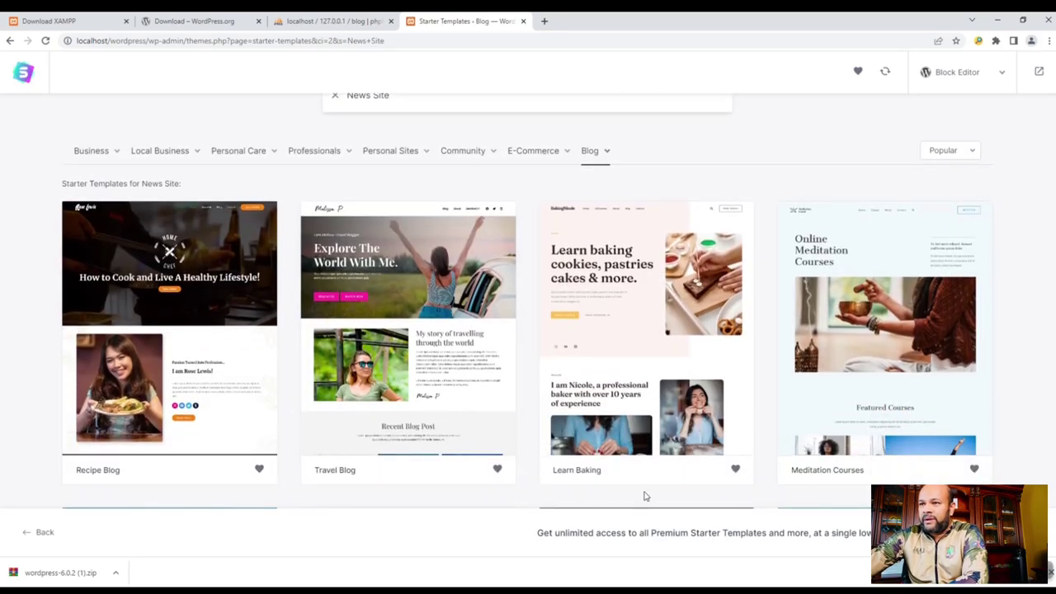
pyautogui.scroll(-3, 697, 469)
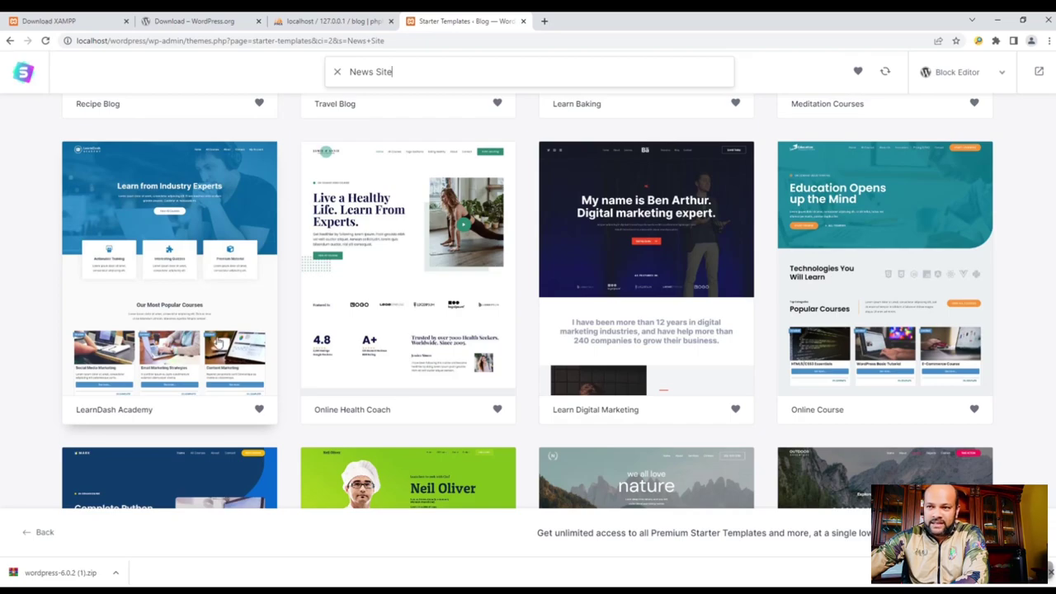
# - Select the LearnDash Academy template and open Upload File Here for the logo
pyautogui.click(214, 304)
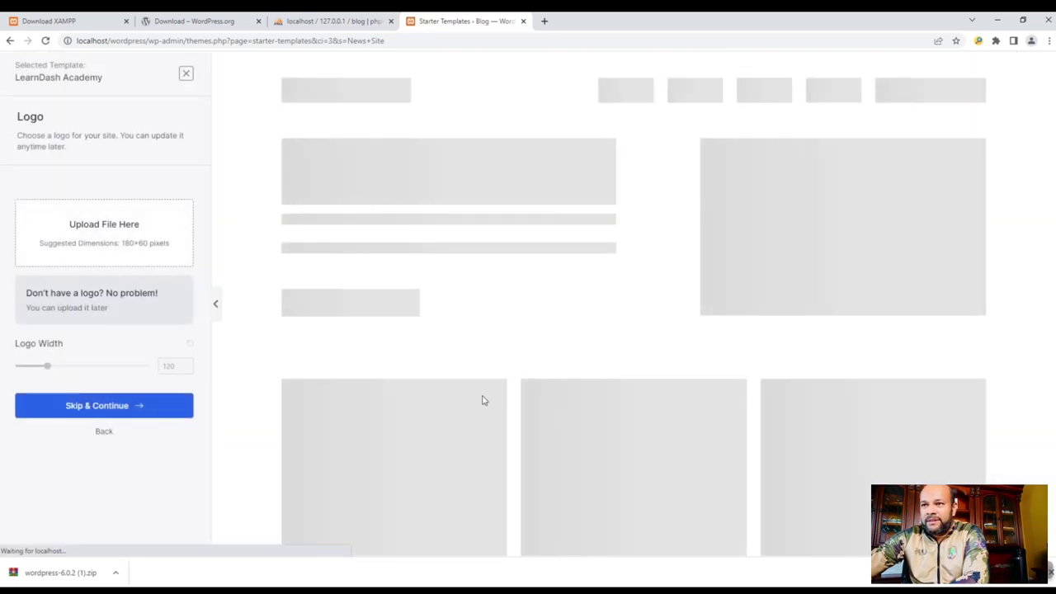
pyautogui.scroll(-4, 625, 354)
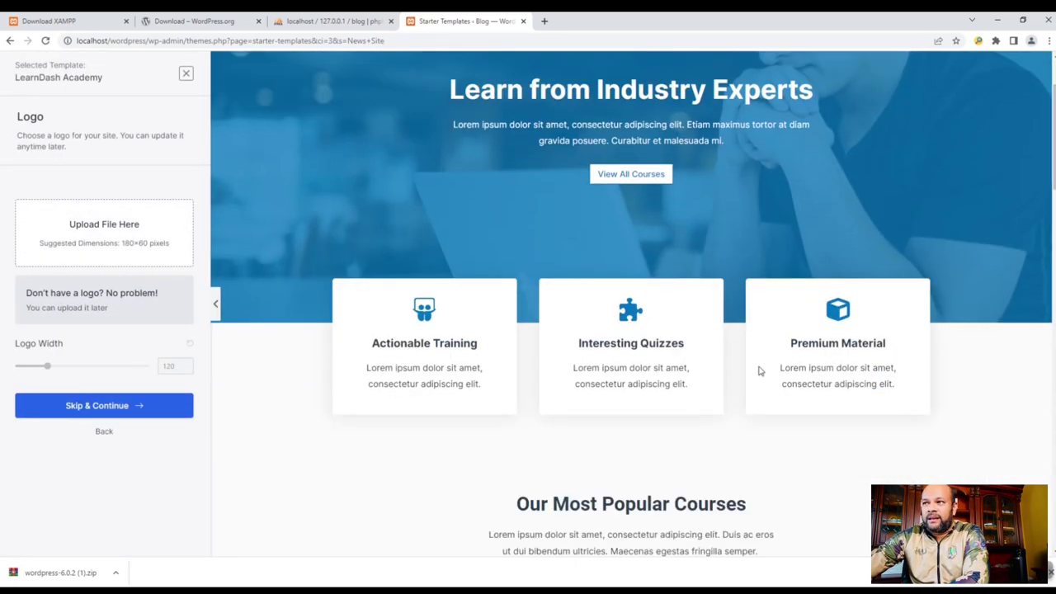
pyautogui.scroll(4, 793, 498)
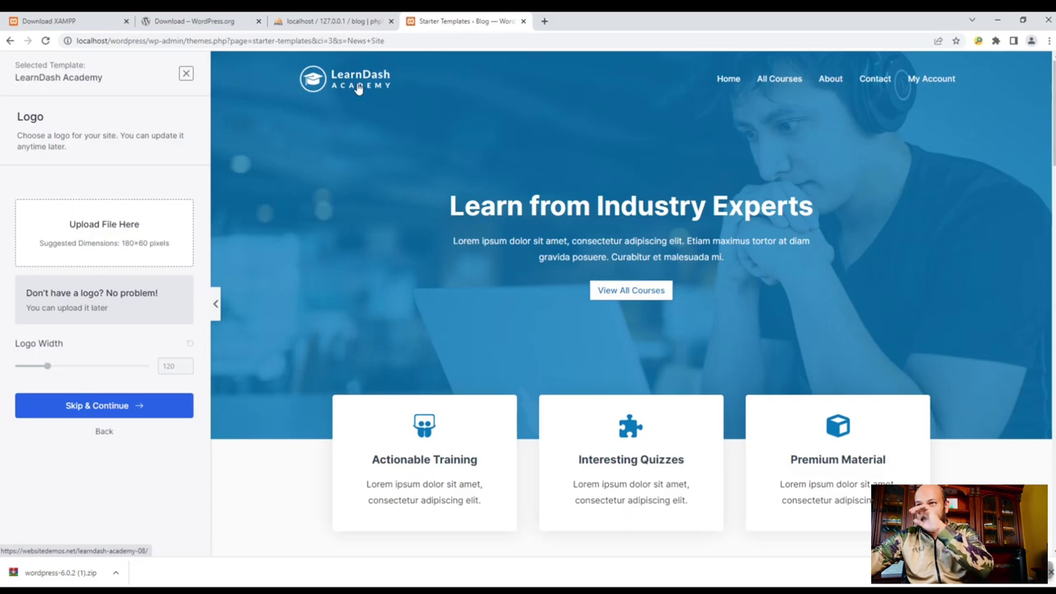
pyautogui.click(111, 232)
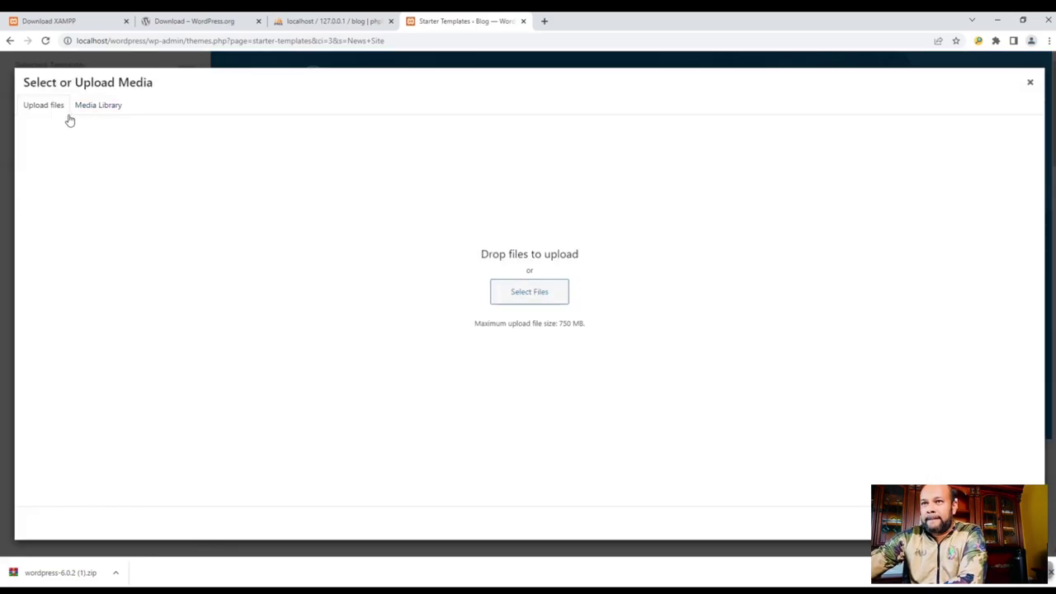
# - Upload OIP.jpg from C: > Websites > quranlove > logo into the Media Library
pyautogui.click(1031, 84)
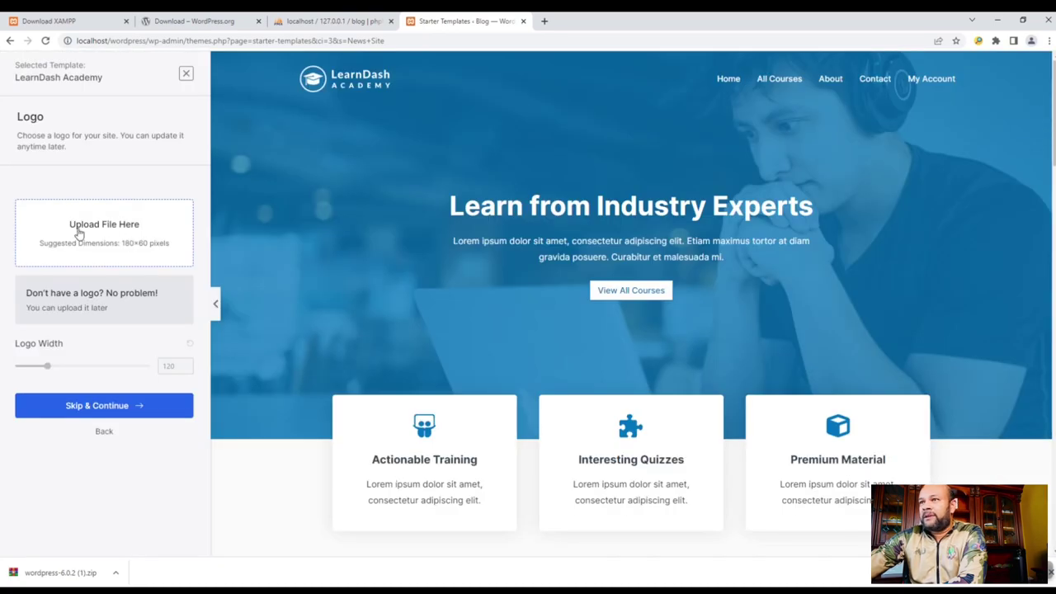
pyautogui.click(106, 233)
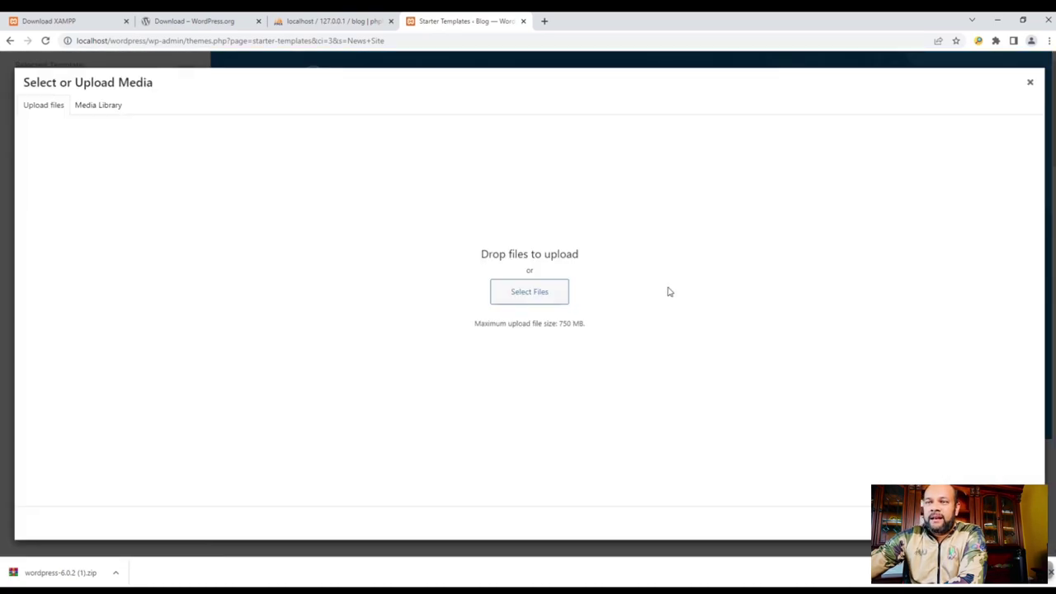
pyautogui.click(529, 292)
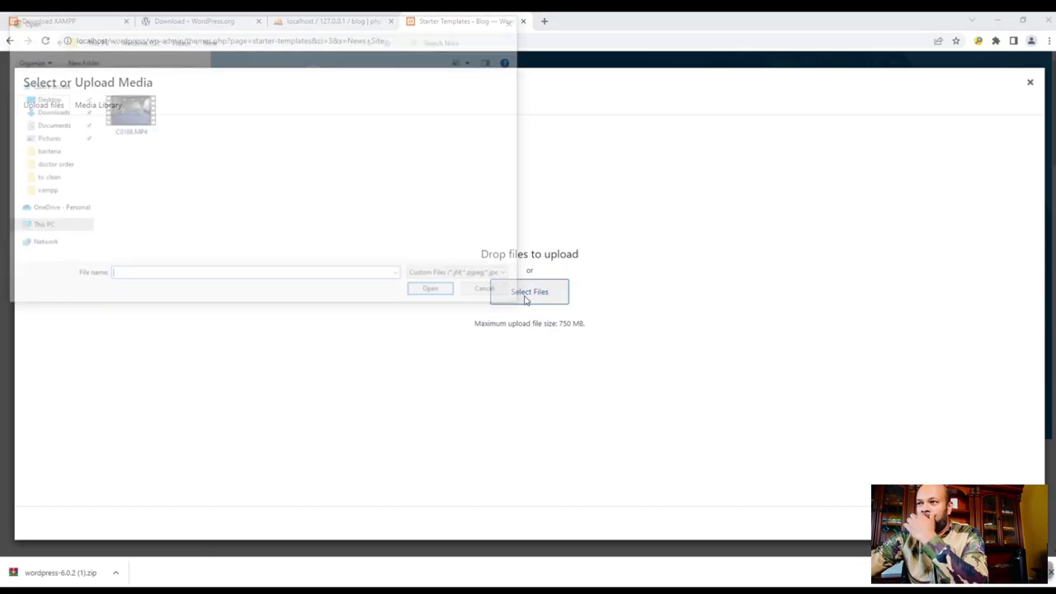
pyautogui.click(139, 40)
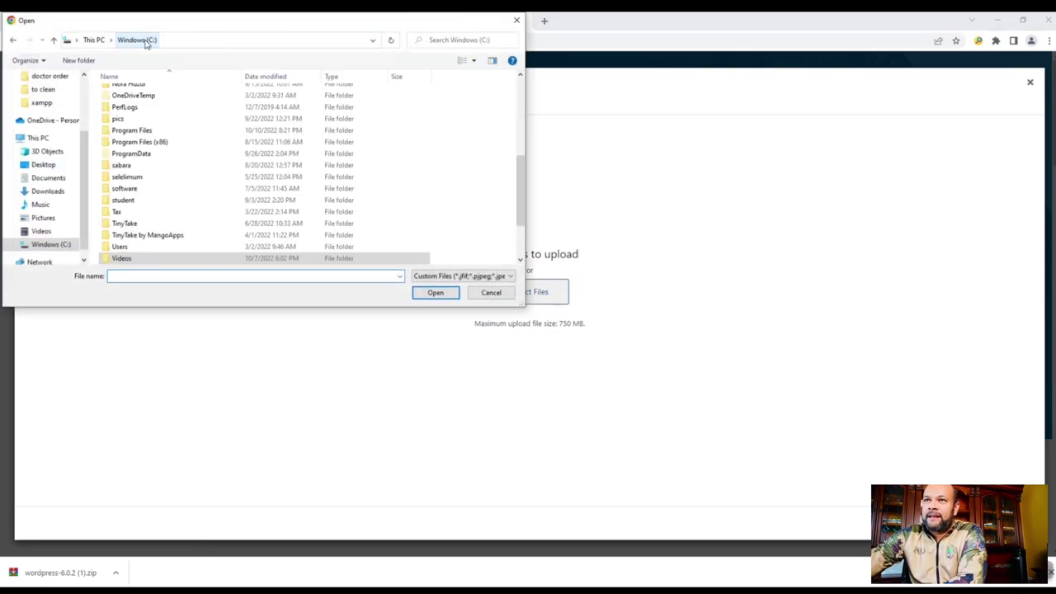
pyautogui.click(132, 130)
pyautogui.scroll(-1, 137, 248)
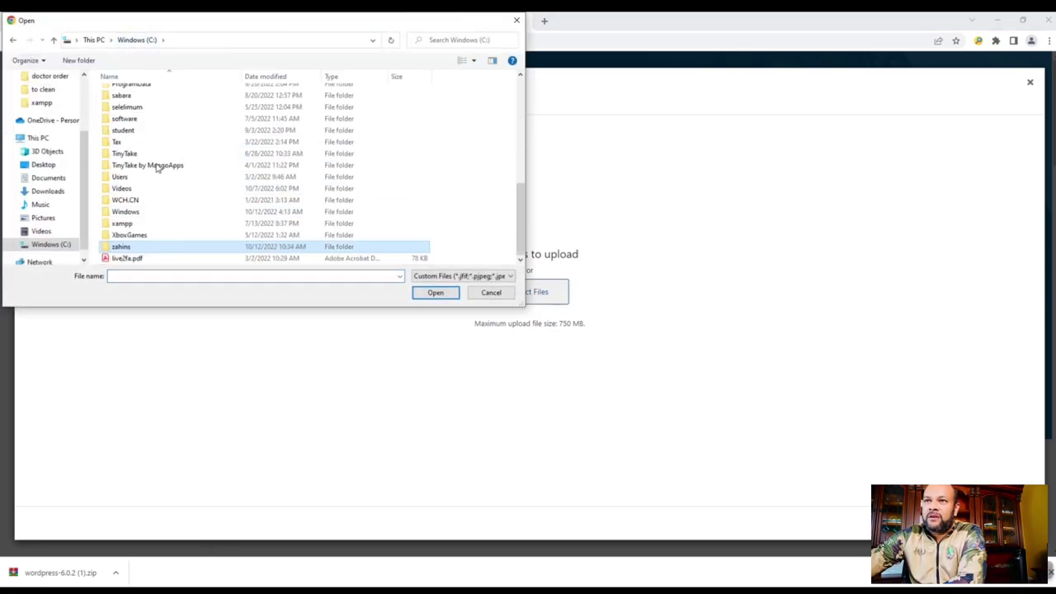
pyautogui.doubleClick(137, 255)
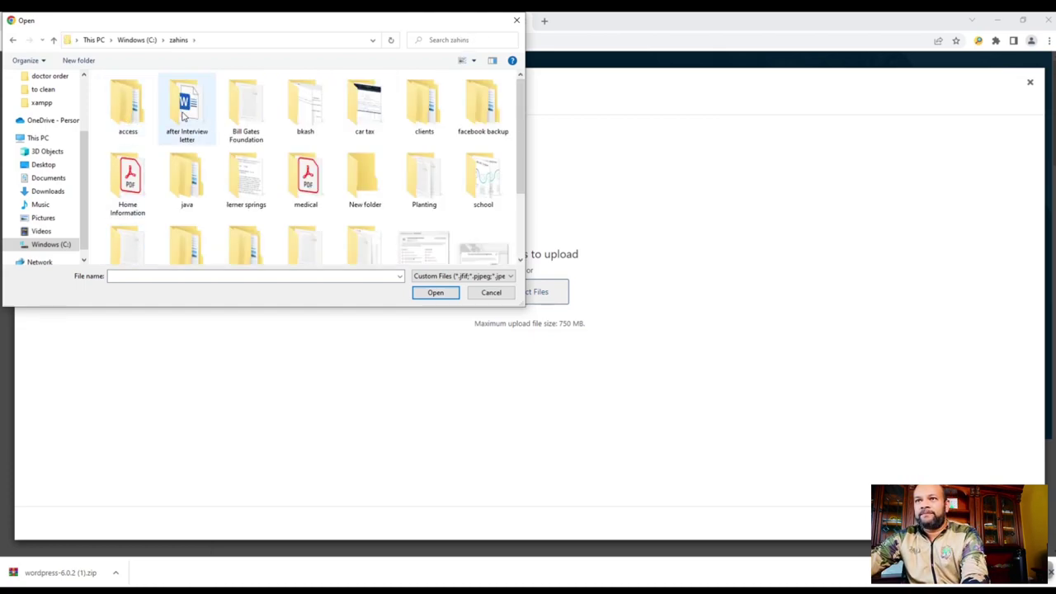
pyautogui.scroll(-2, 214, 132)
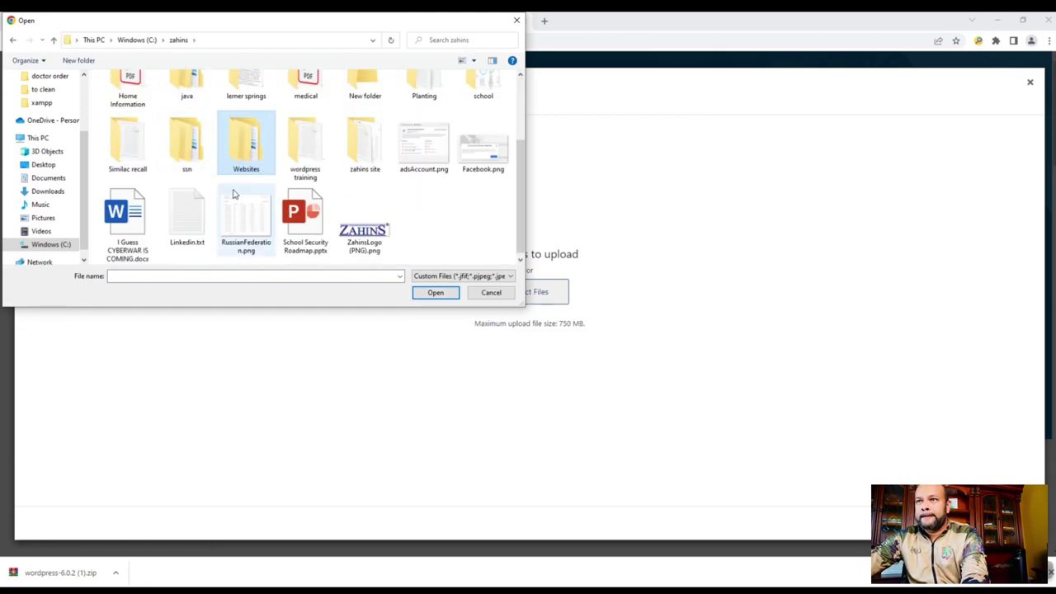
pyautogui.doubleClick(241, 146)
pyautogui.doubleClick(125, 105)
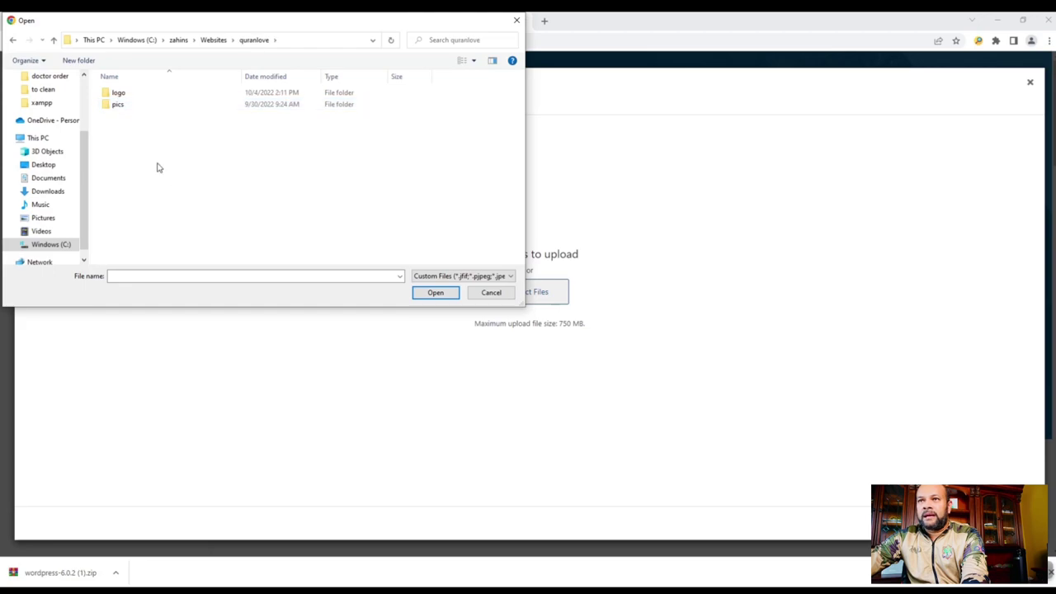
pyautogui.doubleClick(119, 94)
pyautogui.doubleClick(143, 112)
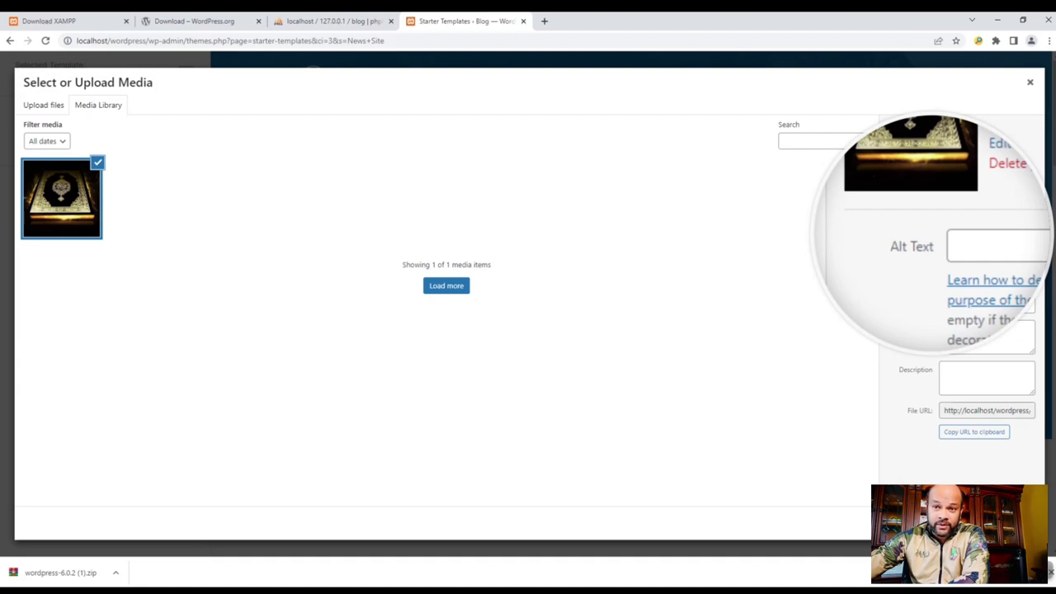
# - Begin entering alt text for the uploaded OIP.jpg image in Attachment Details
pyautogui.click(960, 239)
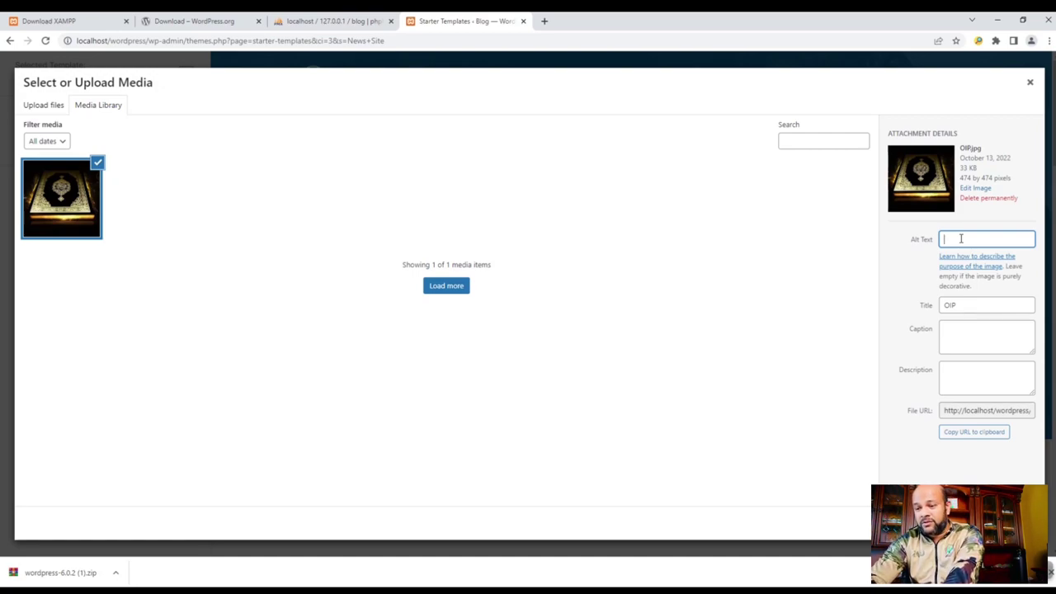
pyautogui.write('zahin')
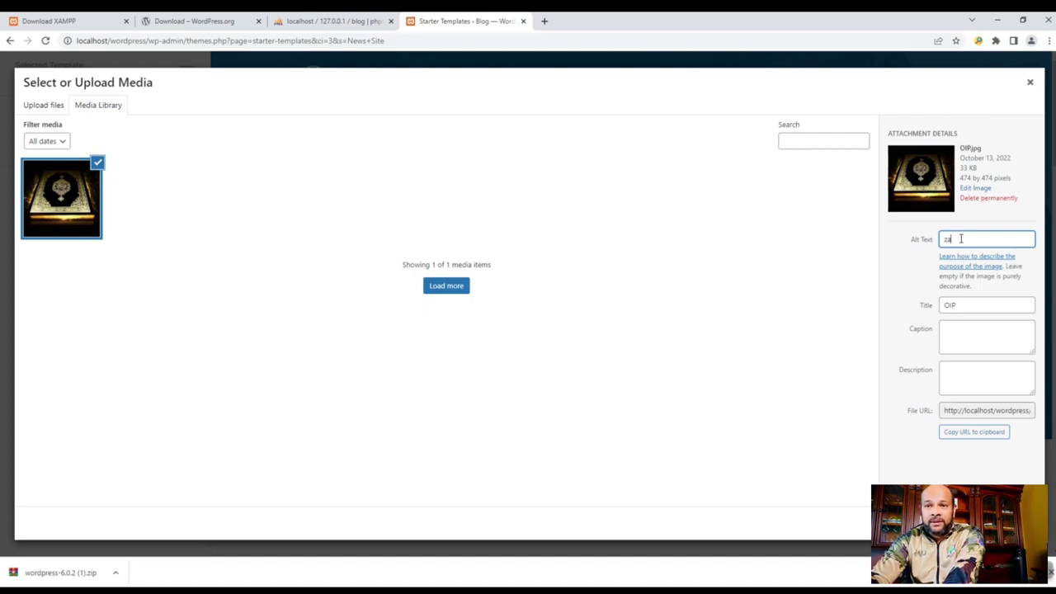
pyautogui.write('s')
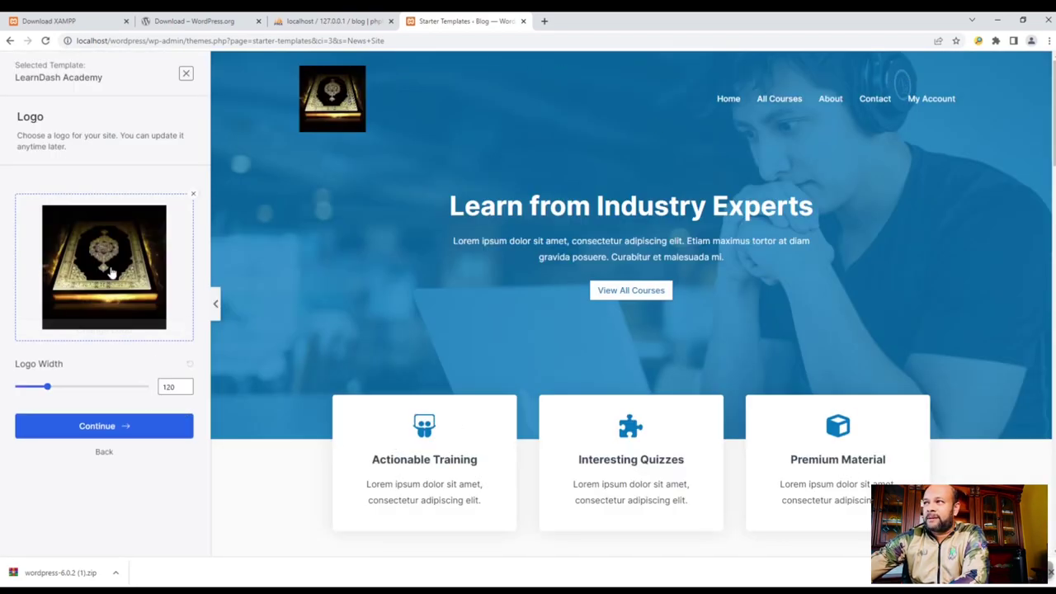
# - Set the OIP.jpg logo width to 118 and accept the logo
pyautogui.moveTo(47, 387); pyautogui.dragTo(47, 388)
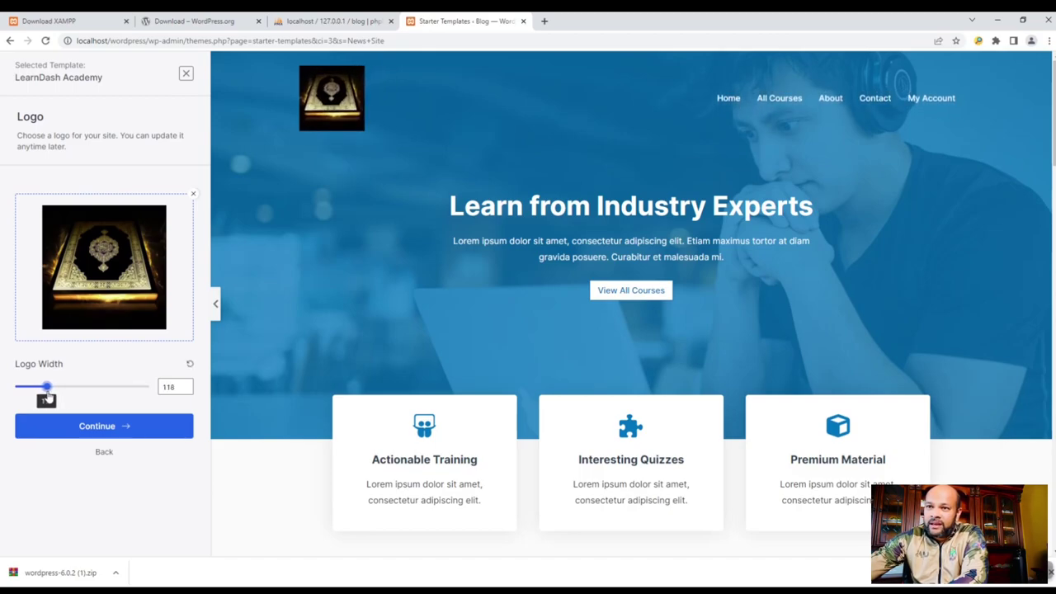
pyautogui.click(123, 431)
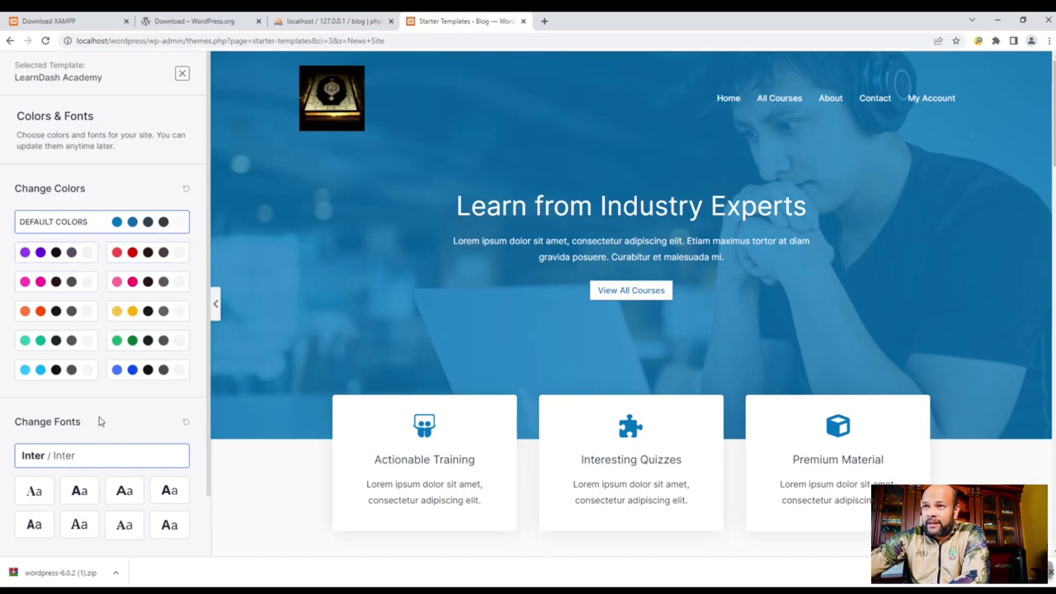
# - Keep the default Colors & Fonts and continue to the required plugins check
pyautogui.scroll(-1, 134, 523)
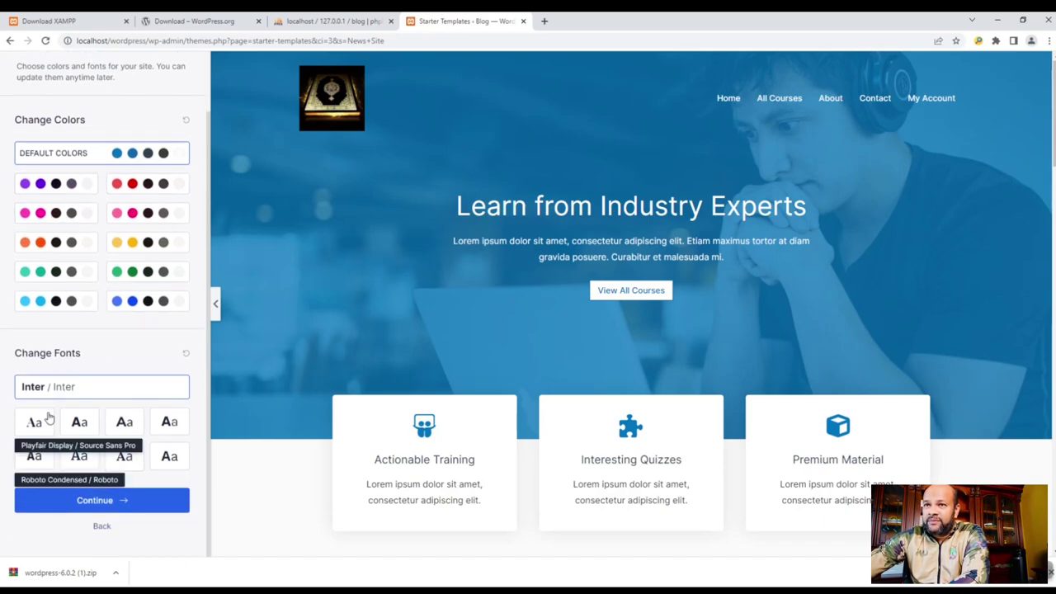
pyautogui.click(106, 505)
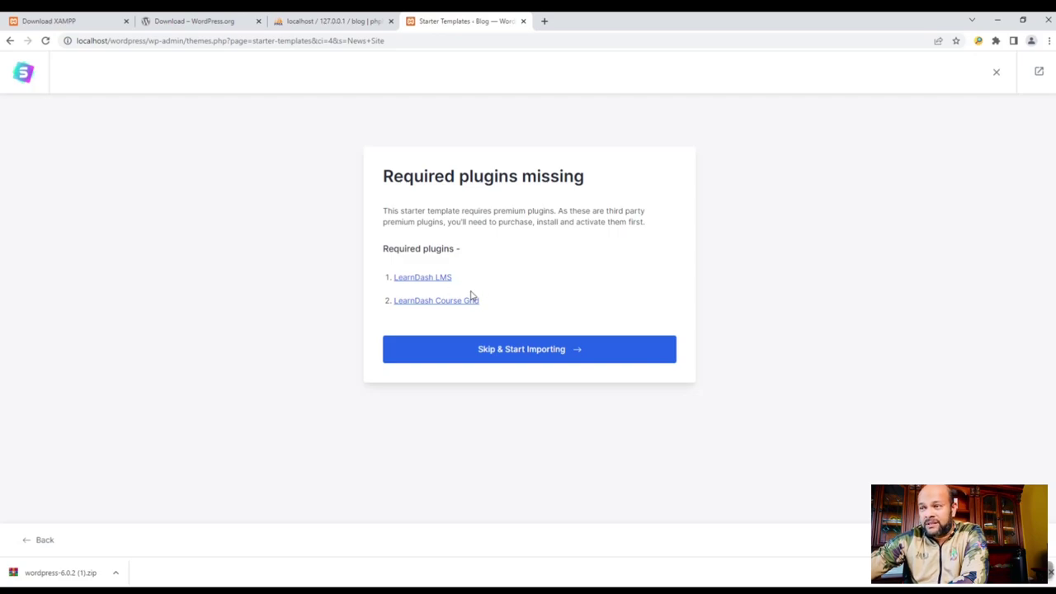
# - Skip the missing LearnDash LMS and LearnDash Course Grid plugins and start importing
pyautogui.moveTo(466, 278); pyautogui.dragTo(396, 275)
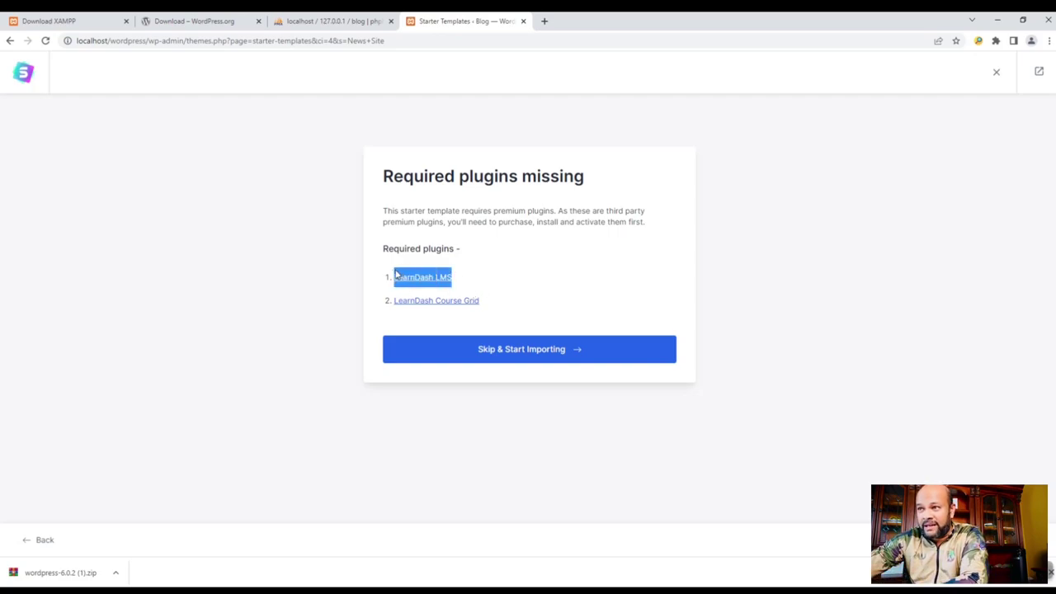
pyautogui.click(473, 276)
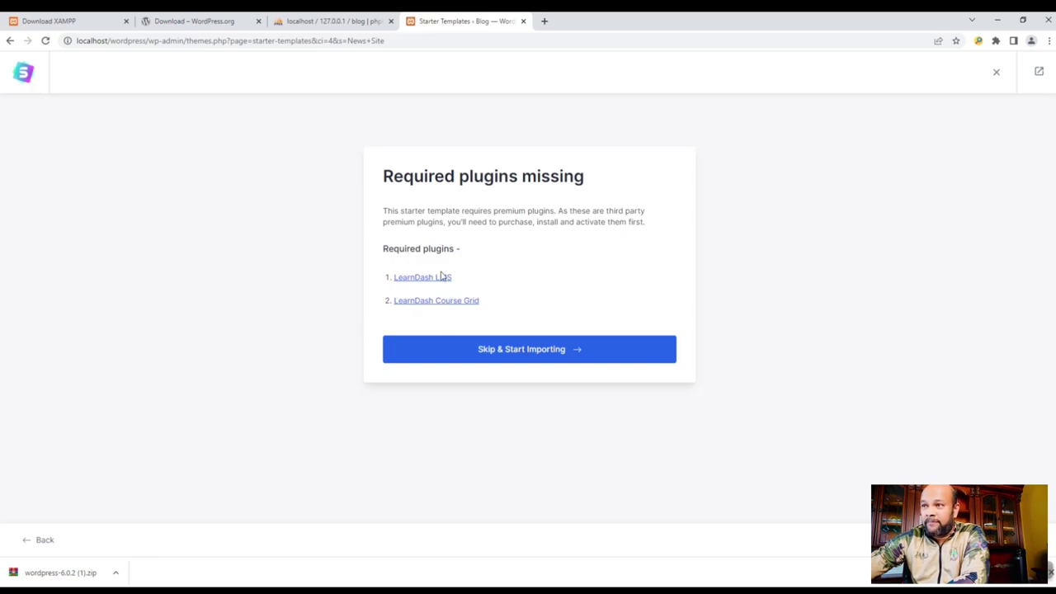
pyautogui.moveTo(510, 310); pyautogui.dragTo(373, 278)
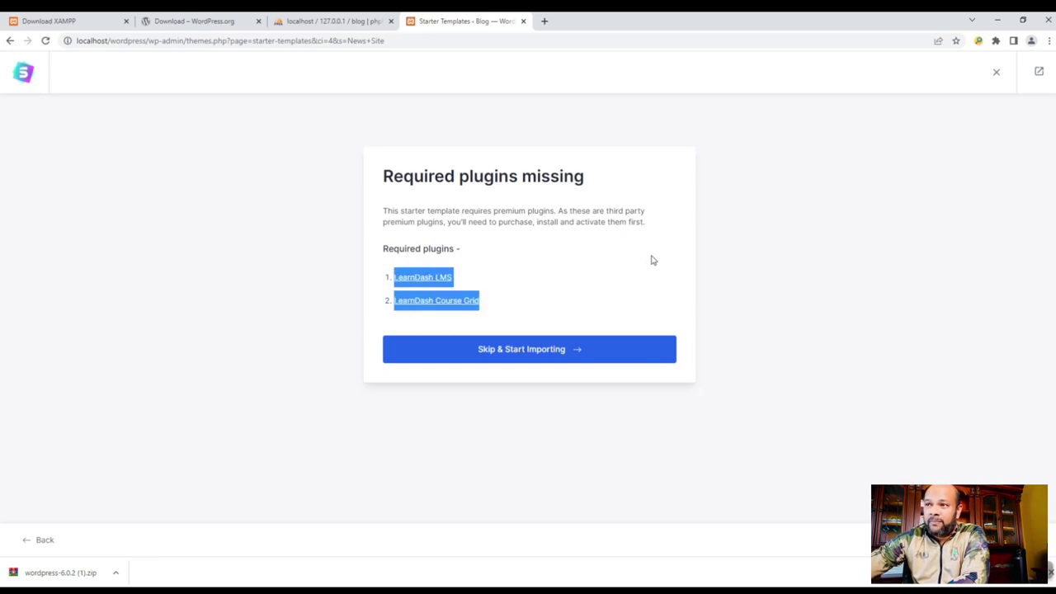
pyautogui.click(516, 283)
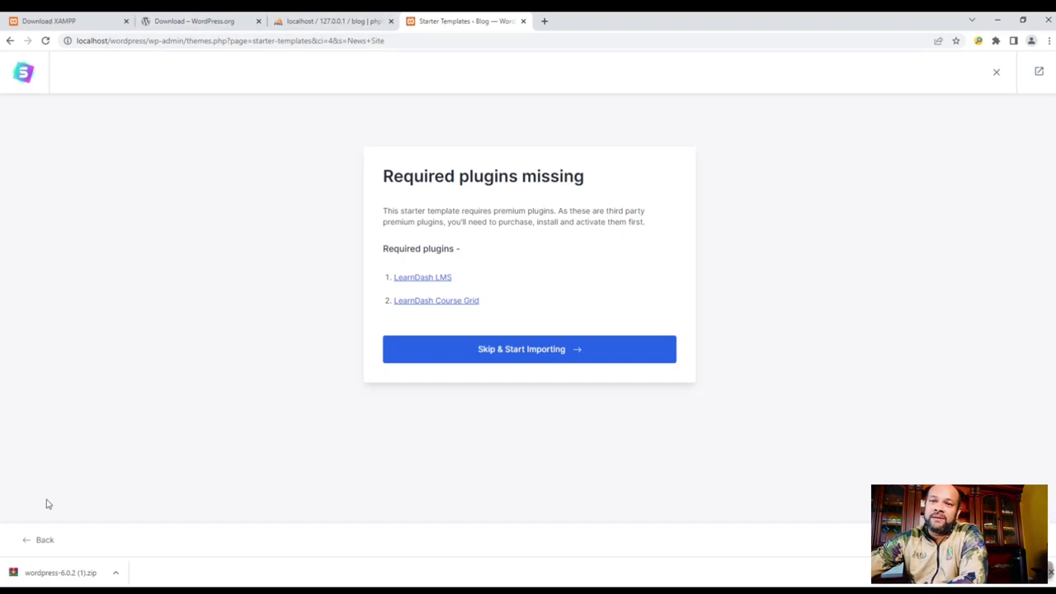
pyautogui.click(503, 360)
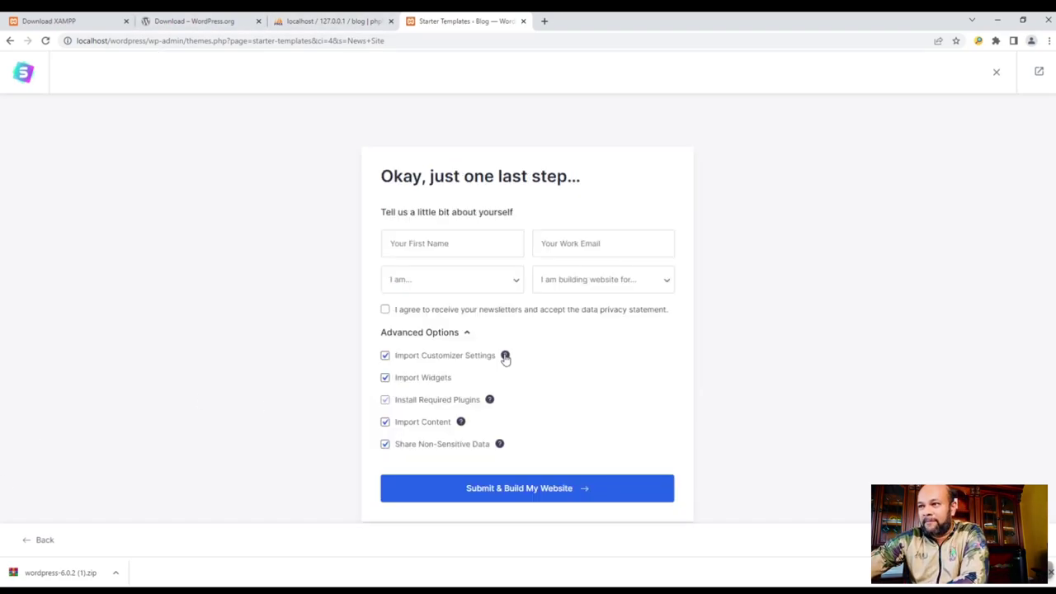
# - Enter first name Blog and choose the suggested work e-mail
pyautogui.click(445, 239)
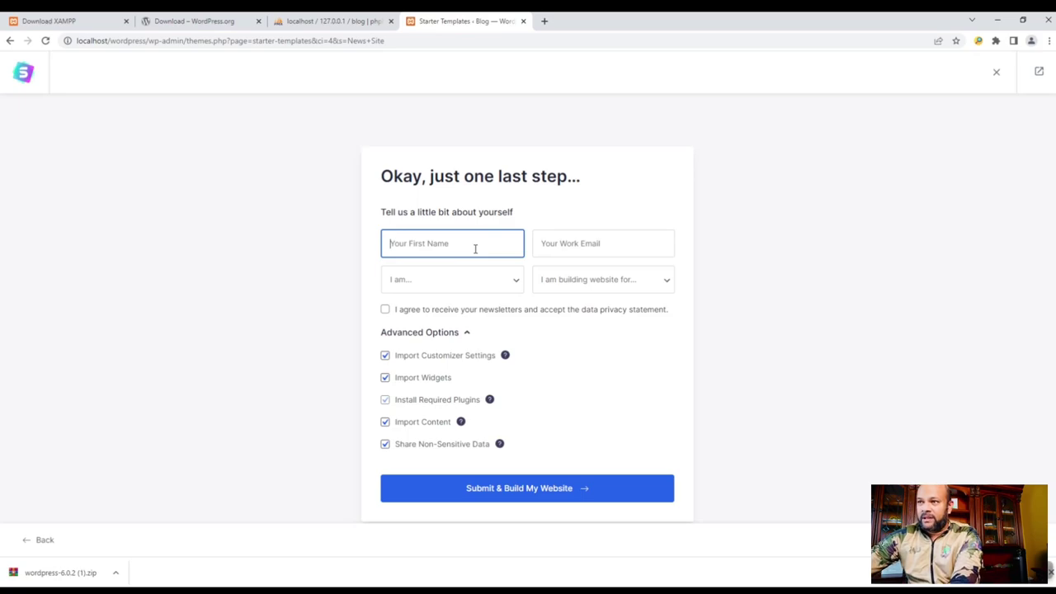
pyautogui.write('B')
pyautogui.press('BackSpace')
pyautogui.write('Blog')
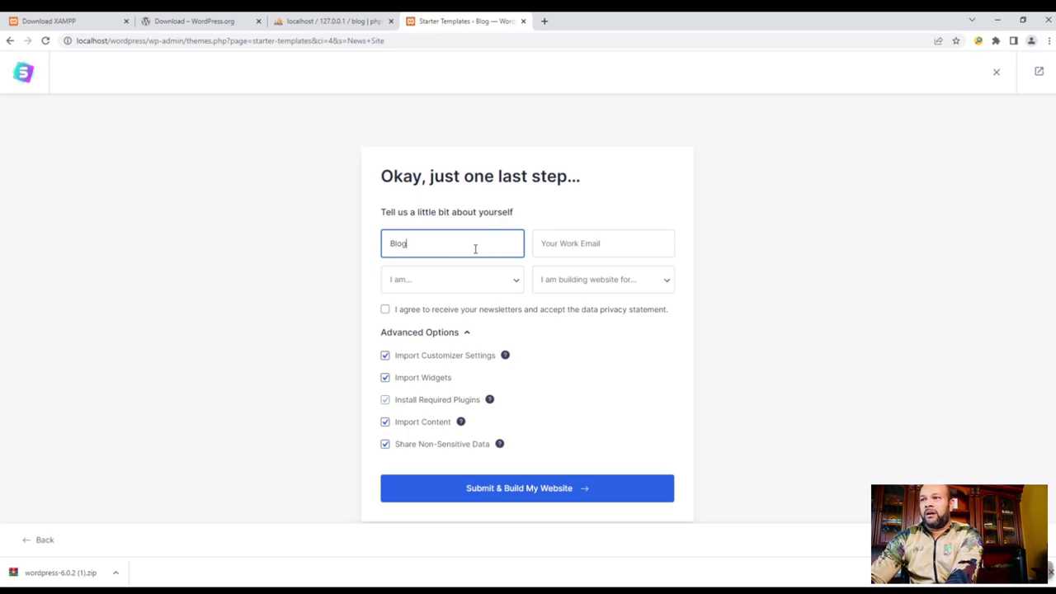
pyautogui.click(577, 242)
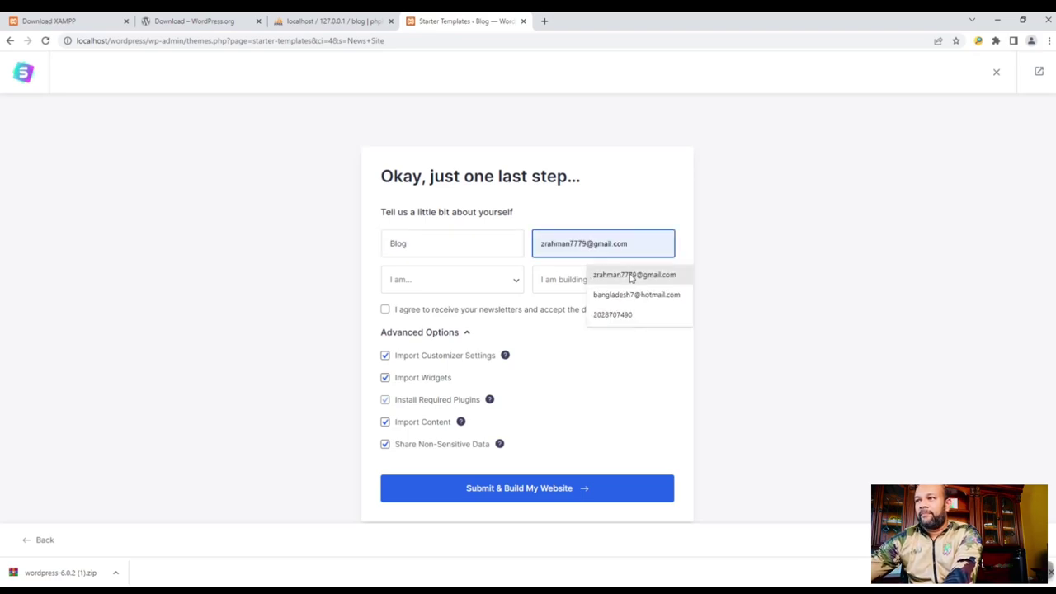
pyautogui.click(596, 275)
# - Choose Expert and Myself/My Company, and agree to the privacy statement
pyautogui.click(456, 292)
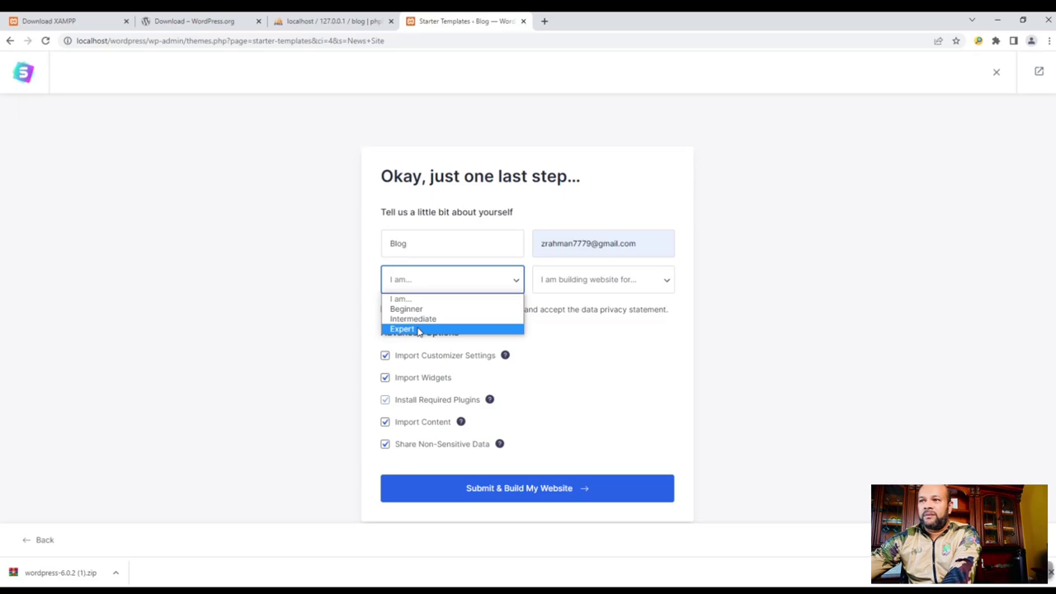
pyautogui.click(418, 330)
pyautogui.click(448, 287)
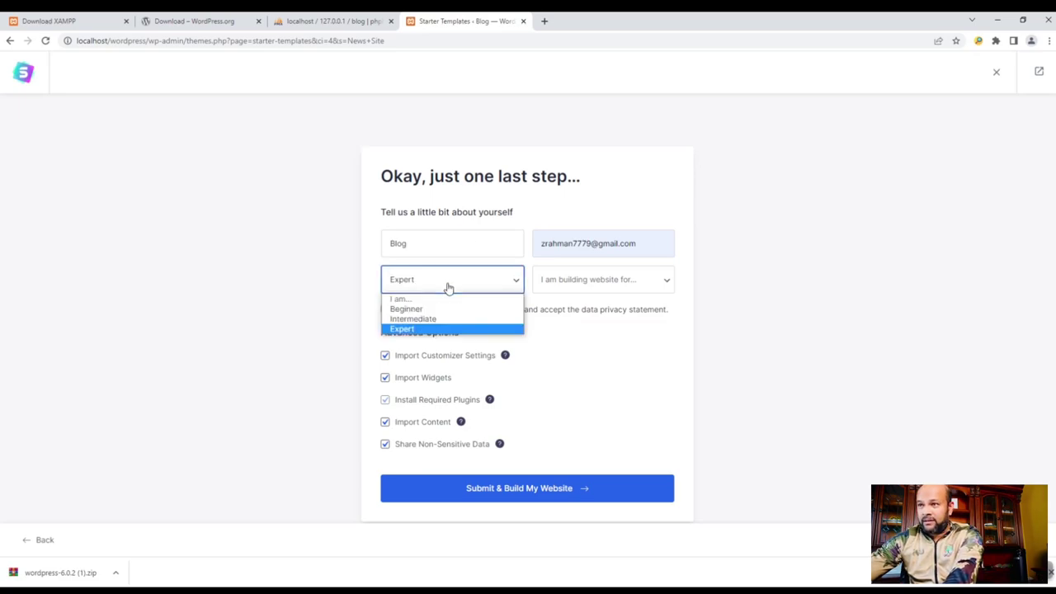
pyautogui.click(429, 286)
pyautogui.click(608, 283)
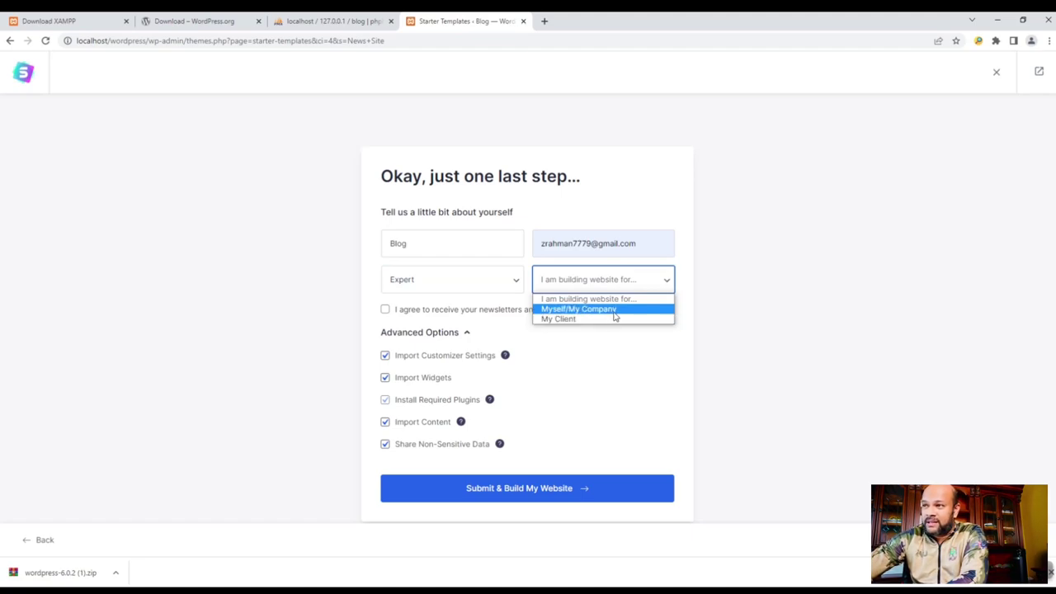
pyautogui.click(616, 309)
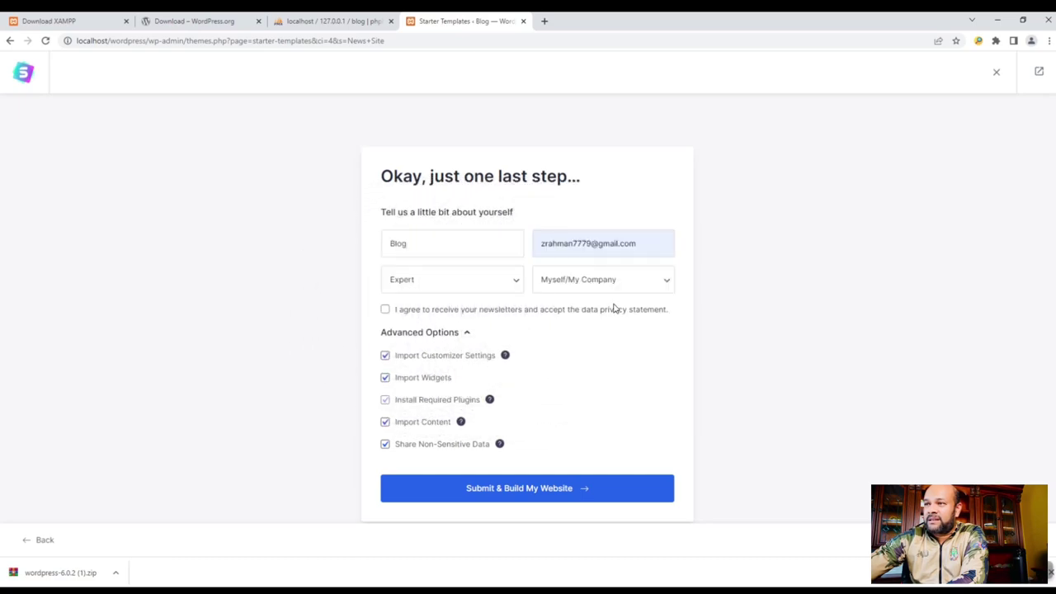
pyautogui.click(385, 308)
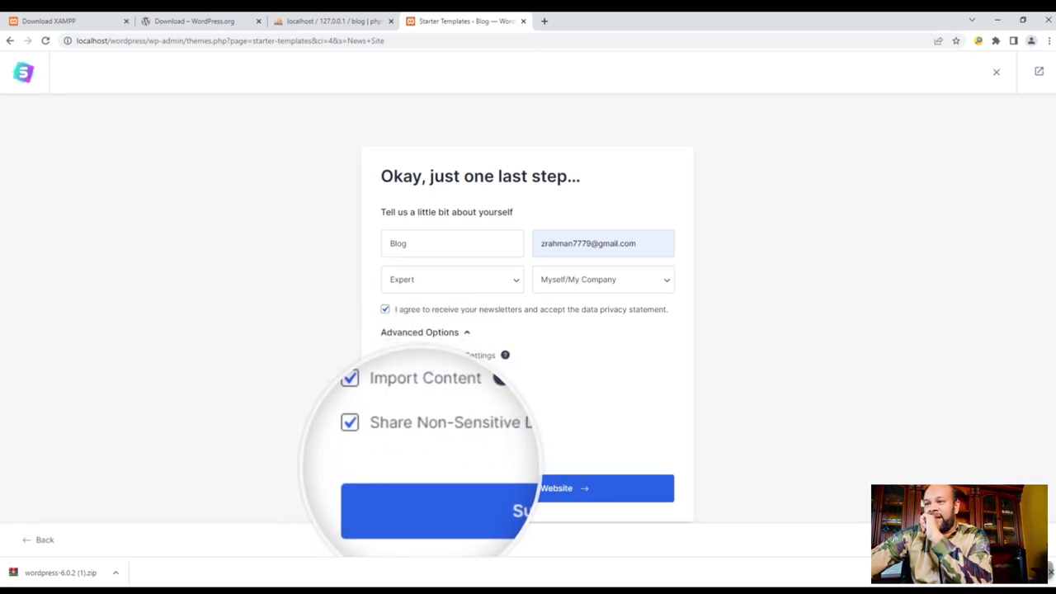
# - Review the Advanced Options checkboxes and submit to build the website
pyautogui.click(383, 372)
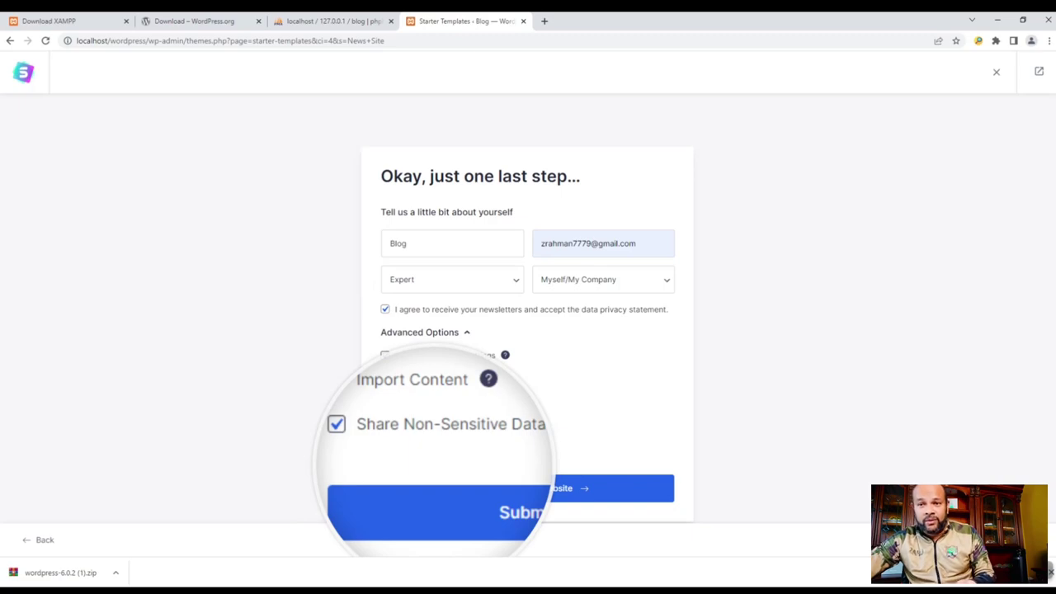
pyautogui.click(385, 446)
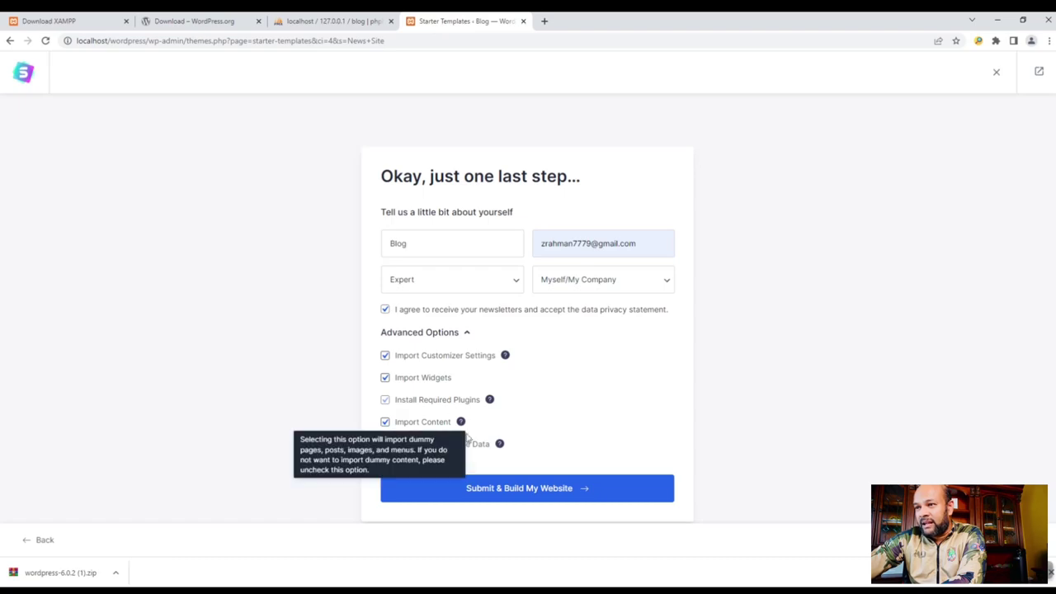
pyautogui.click(548, 489)
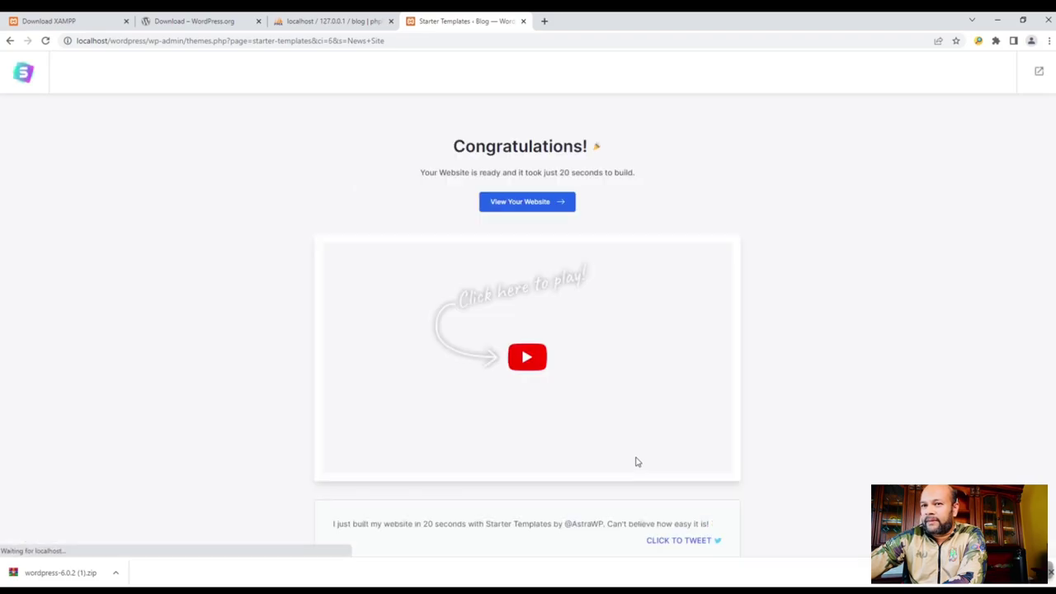
# - Open the newly built LearnDash Academy site from the Congratulations page
pyautogui.scroll(-1, 641, 481)
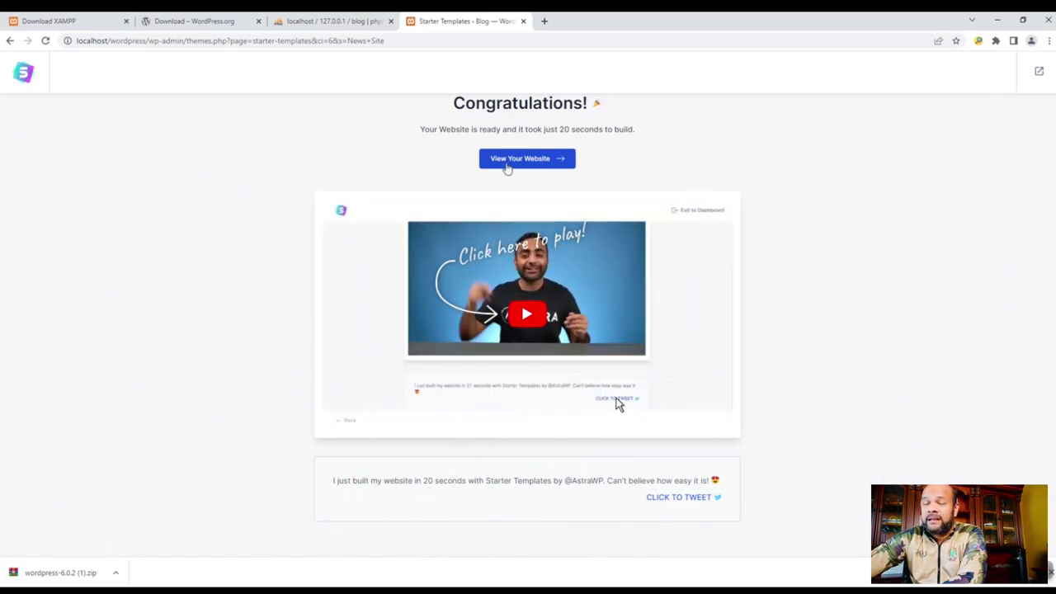
pyautogui.click(537, 160)
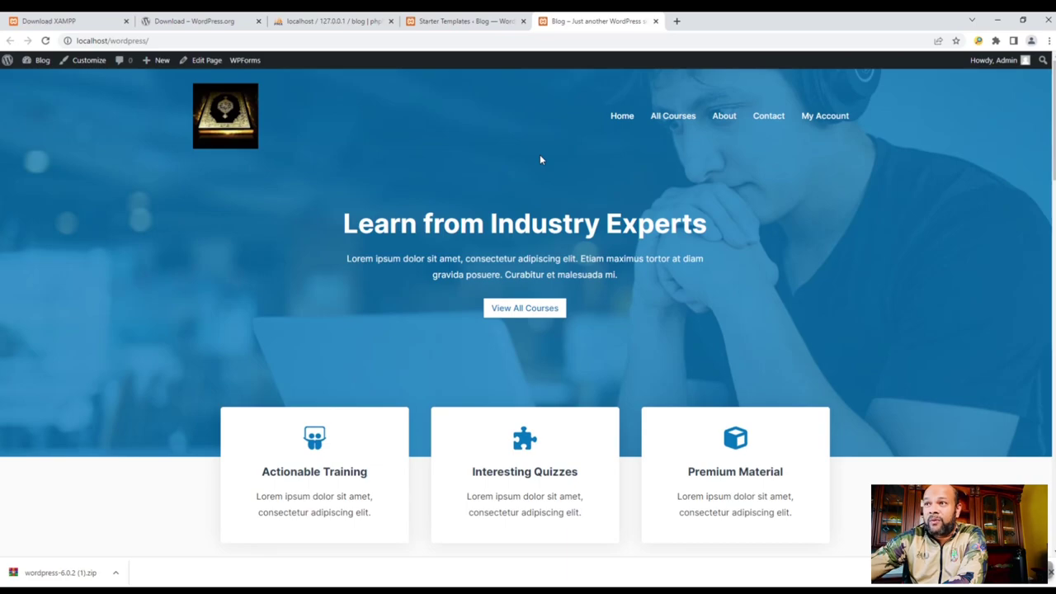
# - Browse the new homepage's sections, then open the Home page in the editor
pyautogui.scroll(-4, 540, 159)
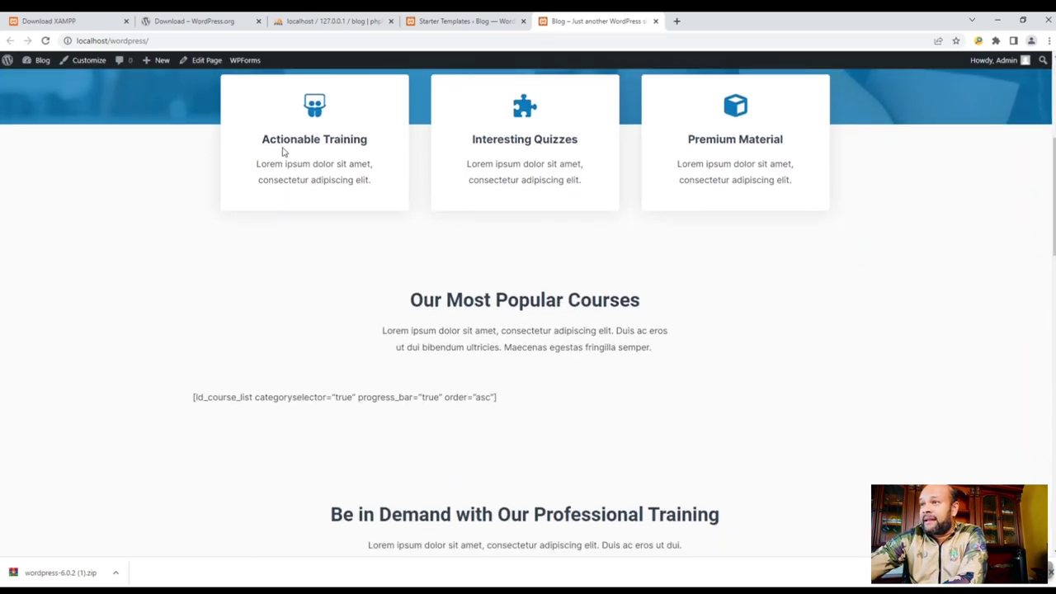
pyautogui.scroll(-2, 627, 264)
pyautogui.scroll(-8, 650, 376)
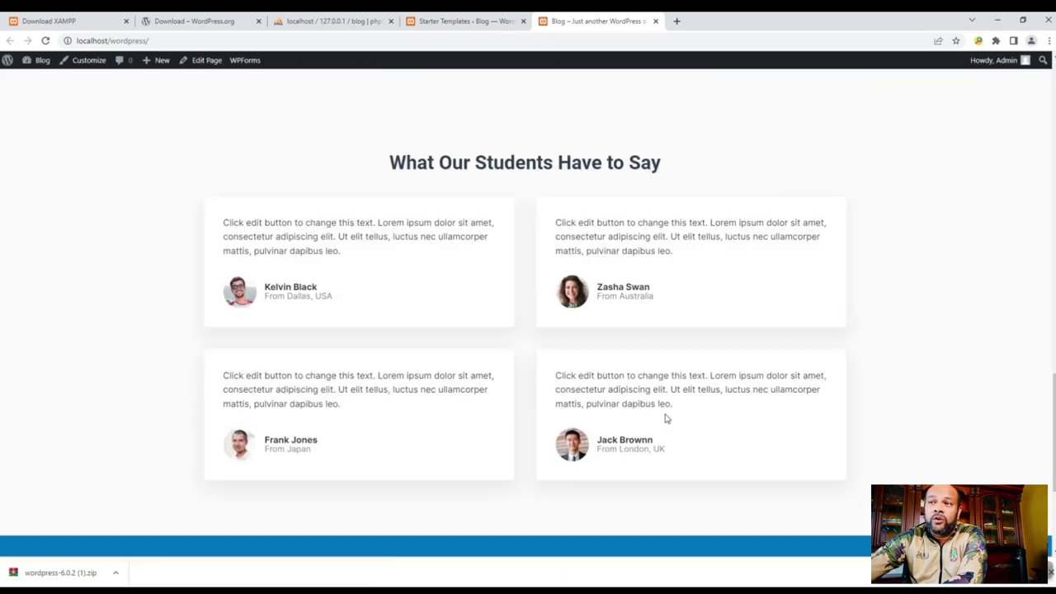
pyautogui.scroll(2, 673, 430)
pyautogui.scroll(1, 673, 430)
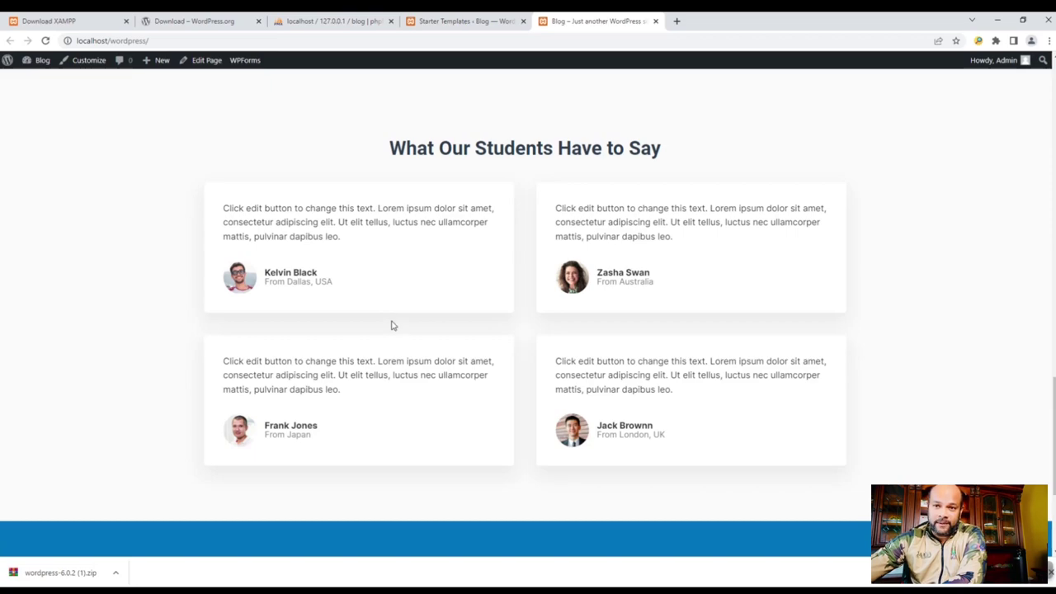
pyautogui.scroll(1, 189, 306)
pyautogui.scroll(-1, 363, 356)
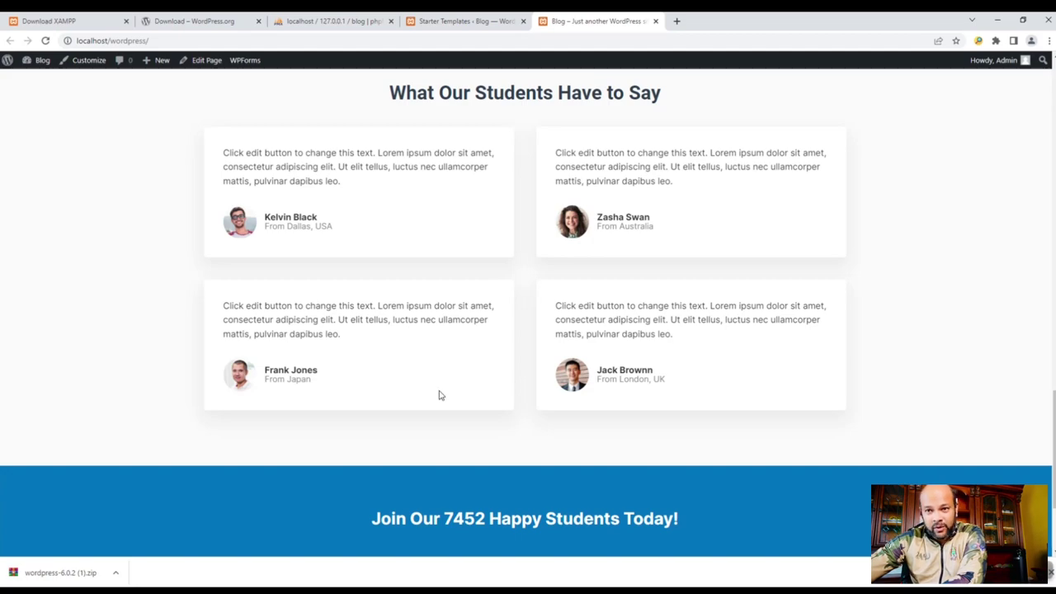
pyautogui.scroll(3, 446, 402)
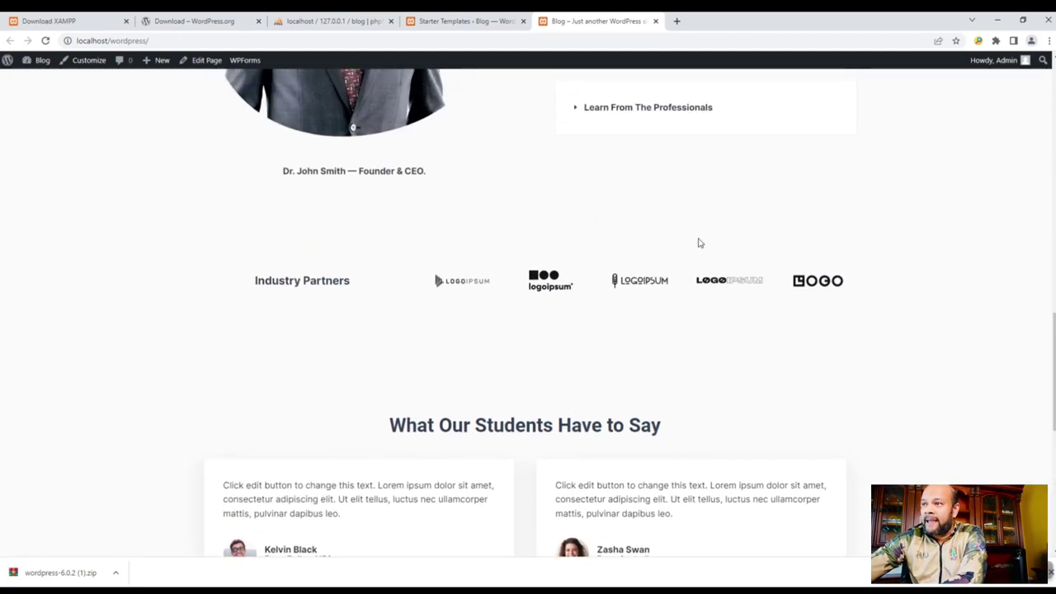
pyautogui.scroll(5, 279, 303)
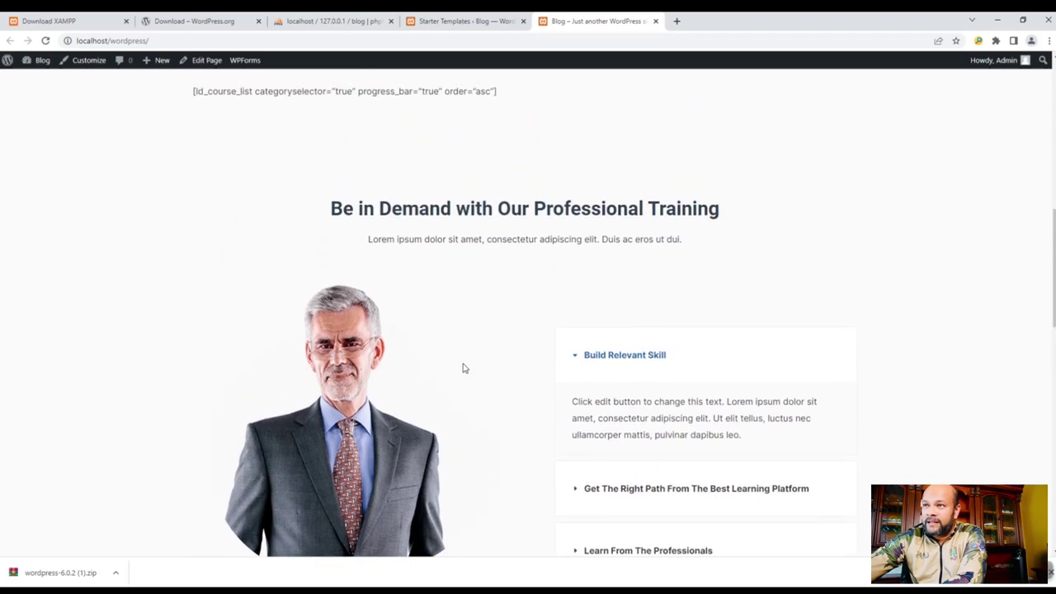
pyautogui.scroll(3, 435, 421)
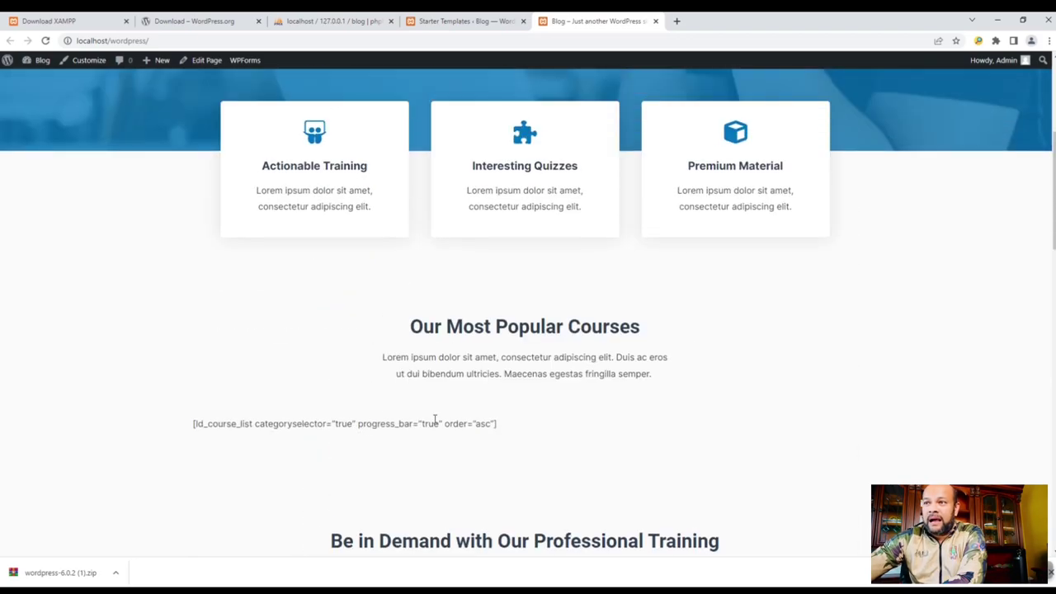
pyautogui.scroll(2, 453, 397)
pyautogui.scroll(-1, 363, 370)
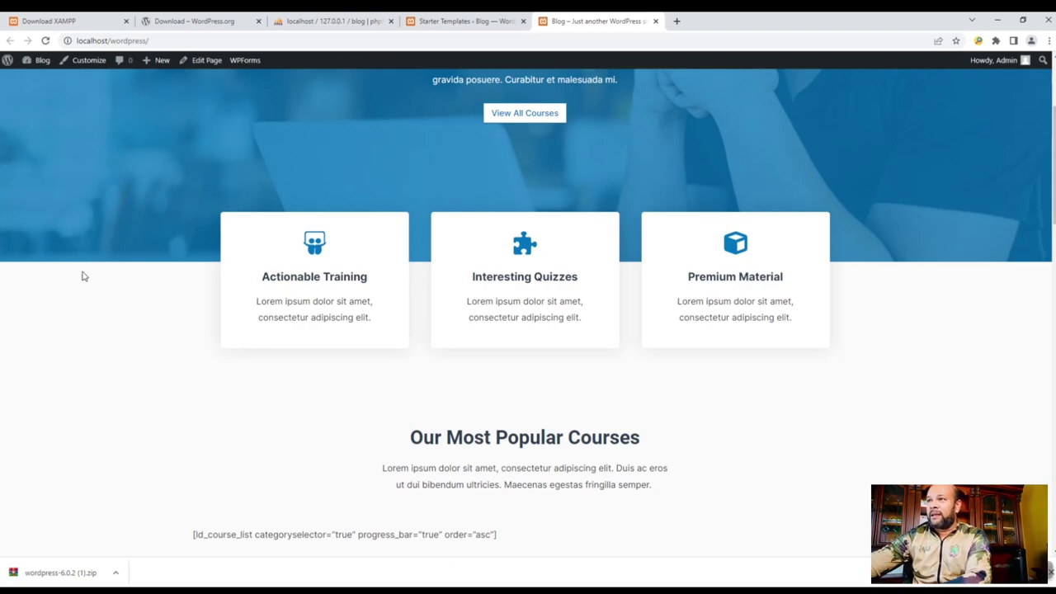
pyautogui.scroll(3, 566, 228)
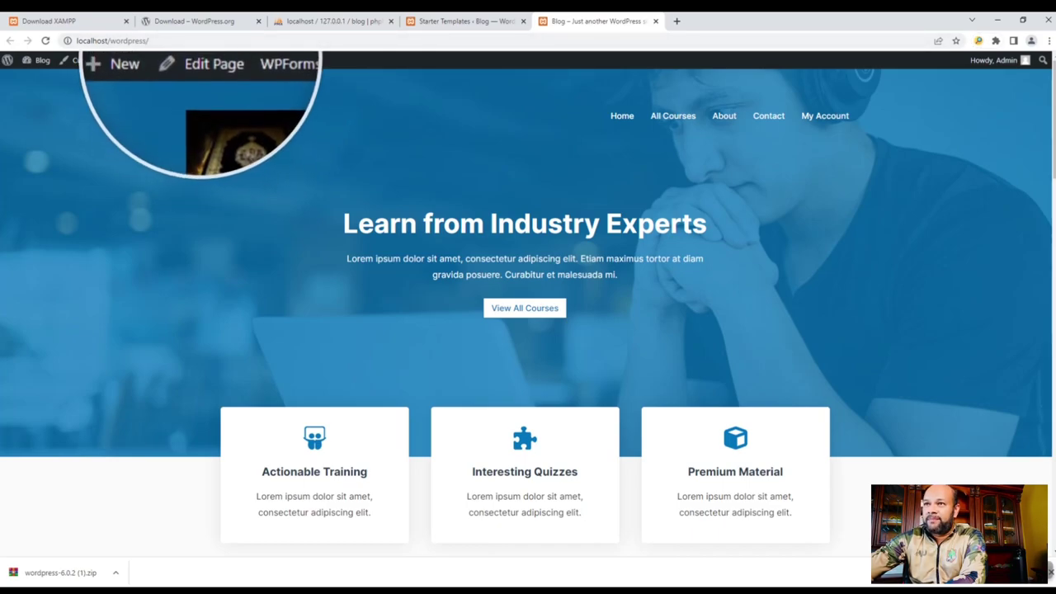
pyautogui.click(202, 63)
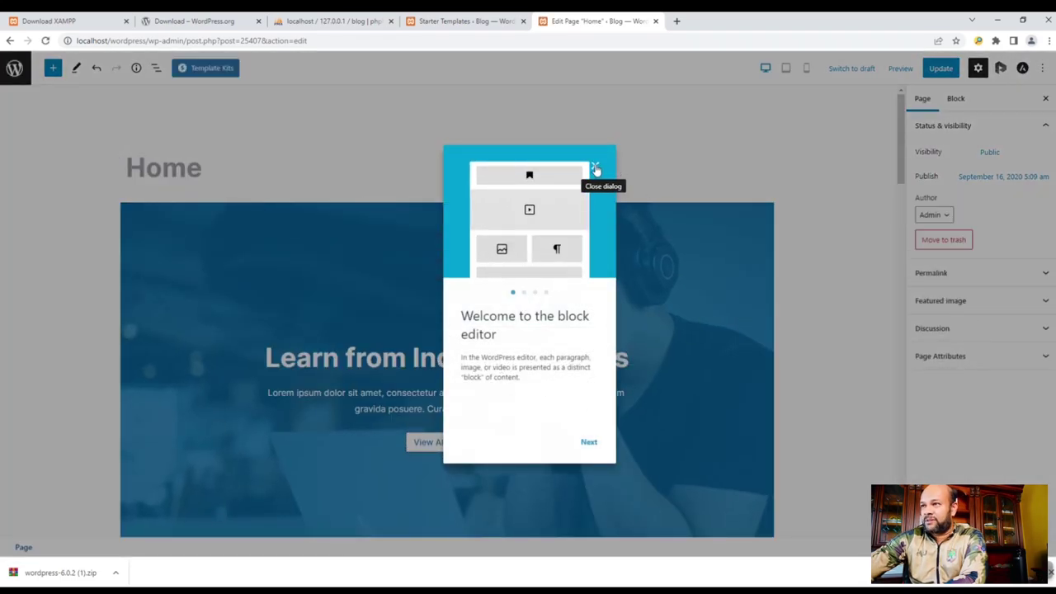
# - Close the block editor welcome guide and select the founder's portrait image block
pyautogui.click(595, 169)
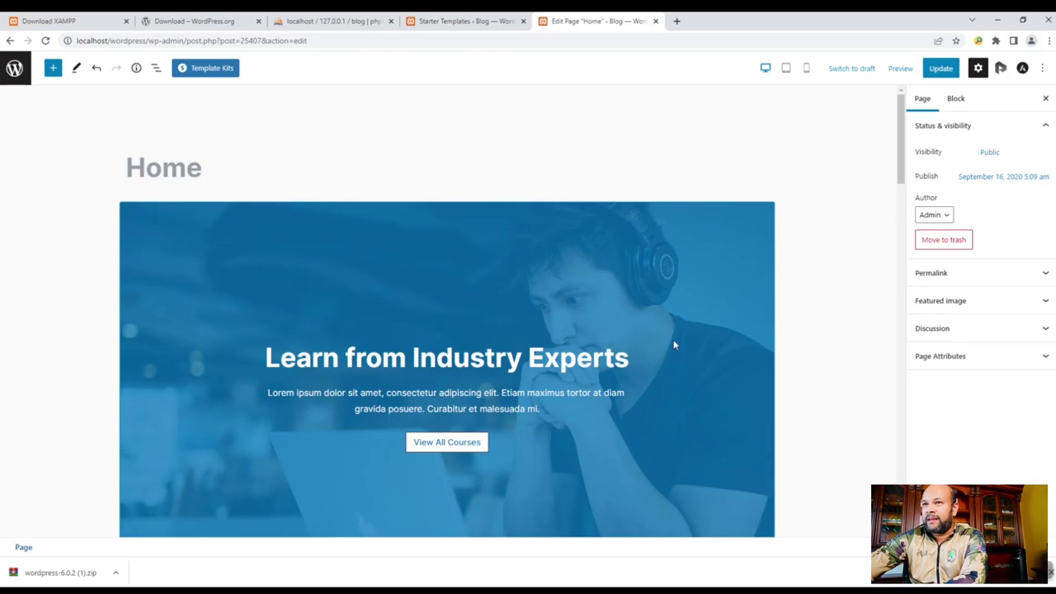
pyautogui.scroll(-10, 677, 349)
pyautogui.scroll(8, 709, 400)
pyautogui.scroll(-3, 782, 387)
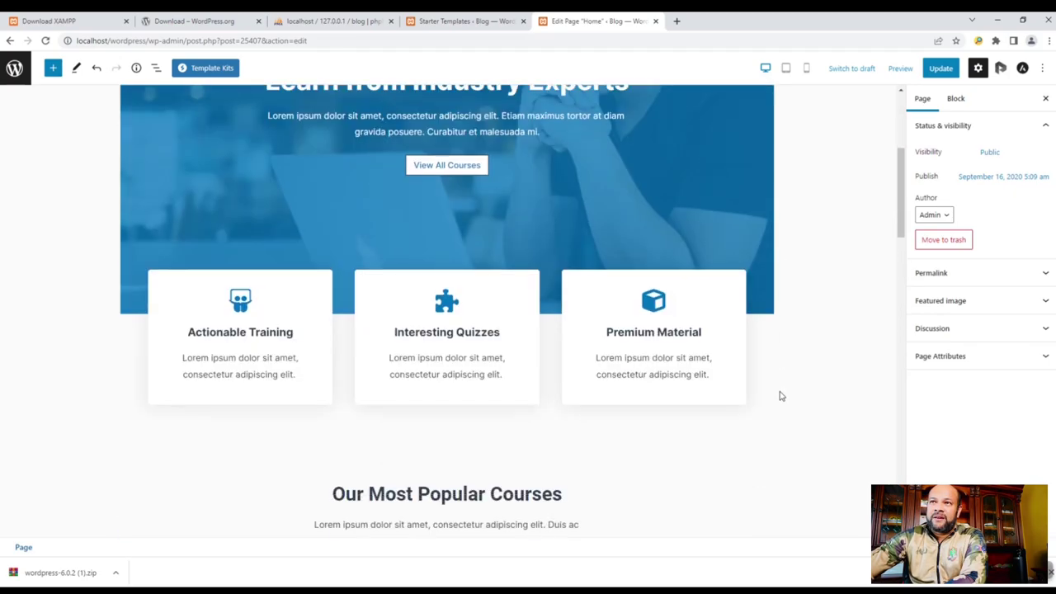
pyautogui.scroll(-10, 782, 396)
pyautogui.scroll(4, 768, 445)
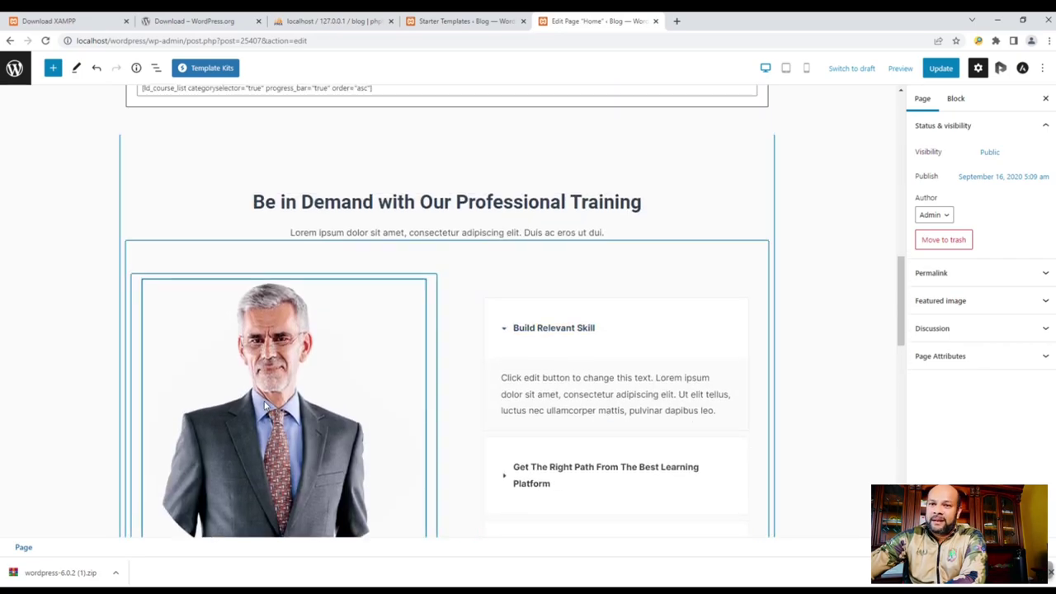
pyautogui.click(266, 404)
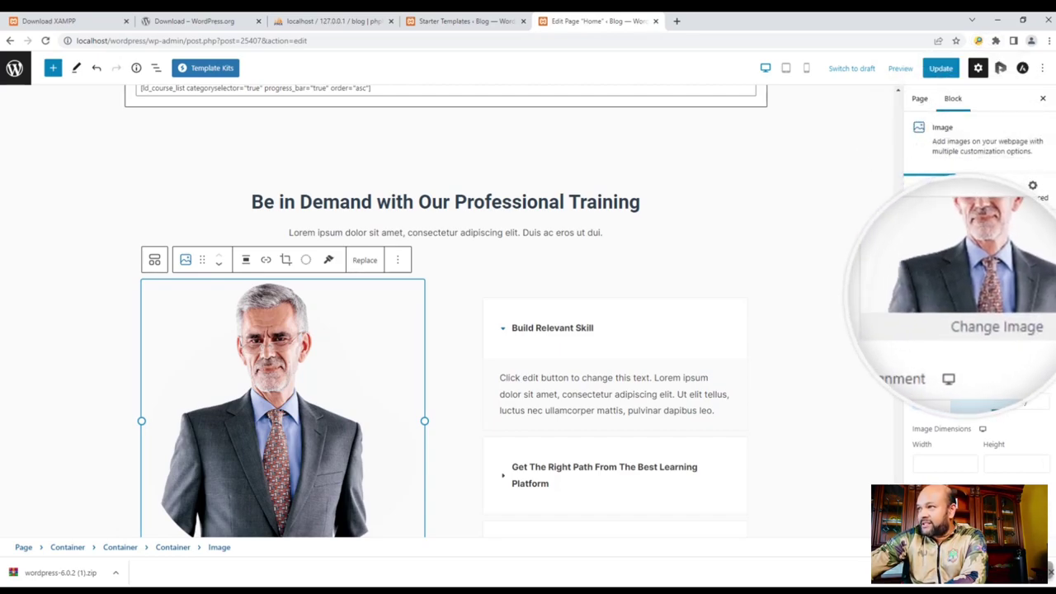
# - Swap the founder's portrait for the Pixabay free image of stacked stones
pyautogui.click(974, 317)
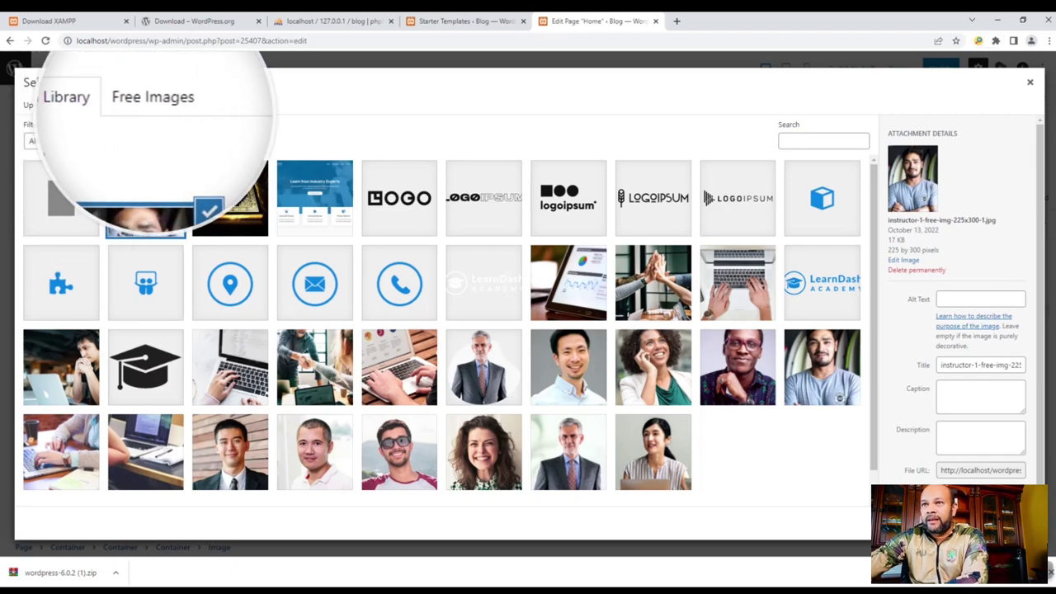
pyautogui.click(152, 107)
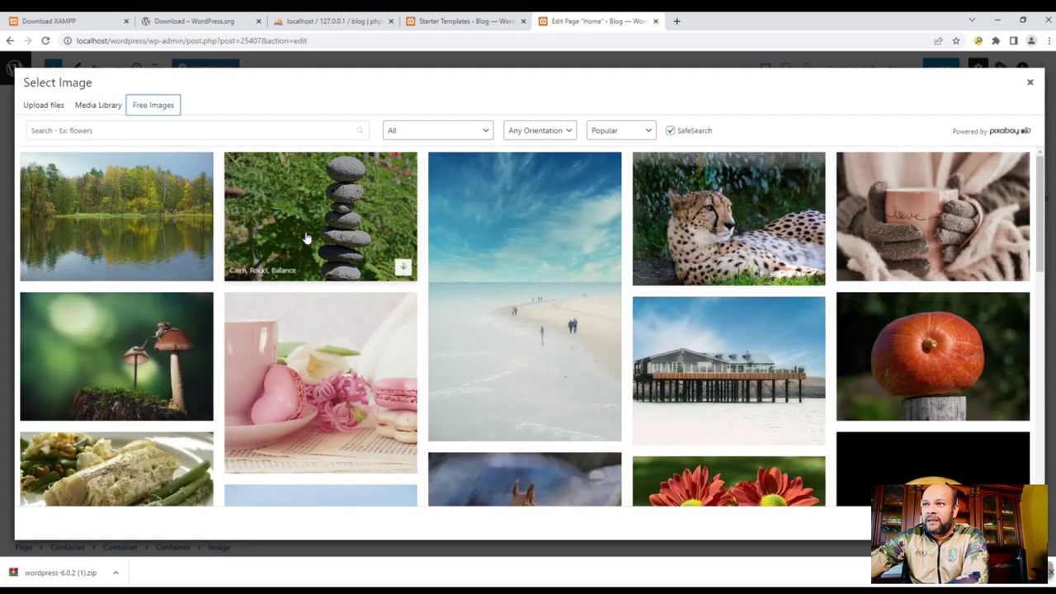
pyautogui.click(305, 236)
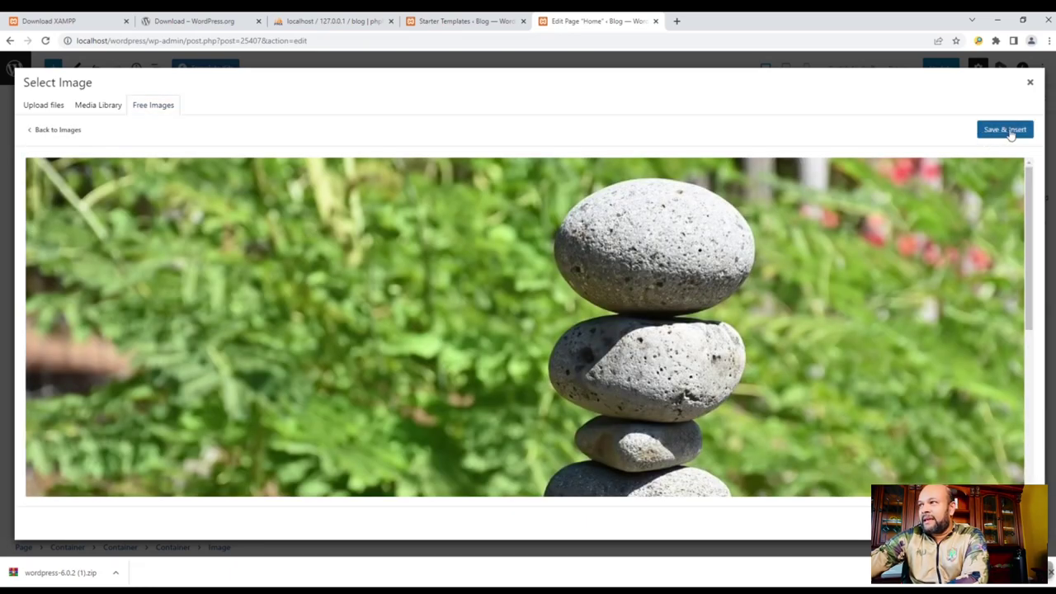
pyautogui.click(1009, 132)
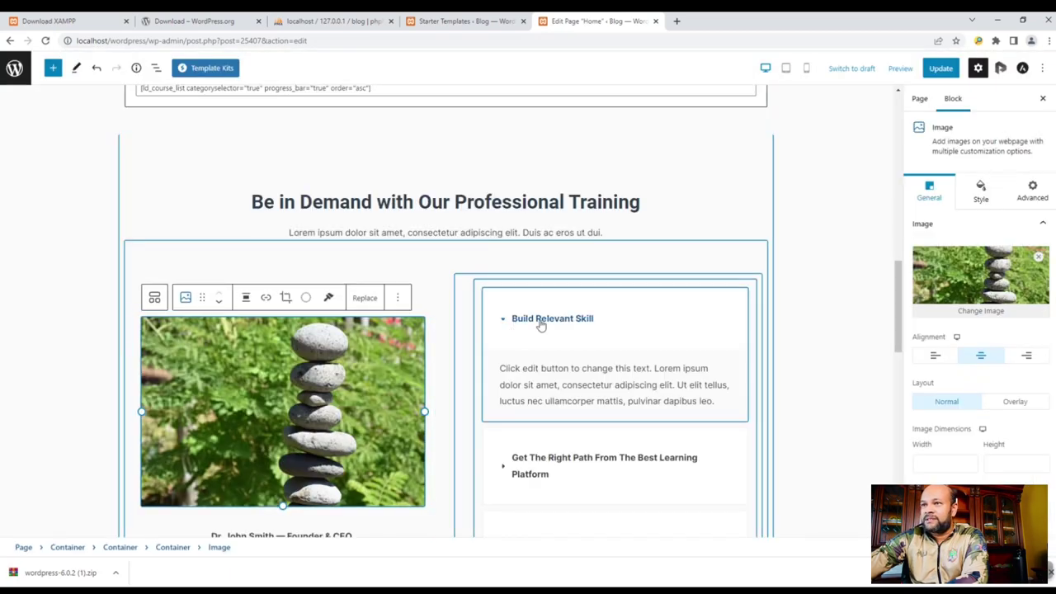
pyautogui.click(646, 403)
pyautogui.click(535, 371)
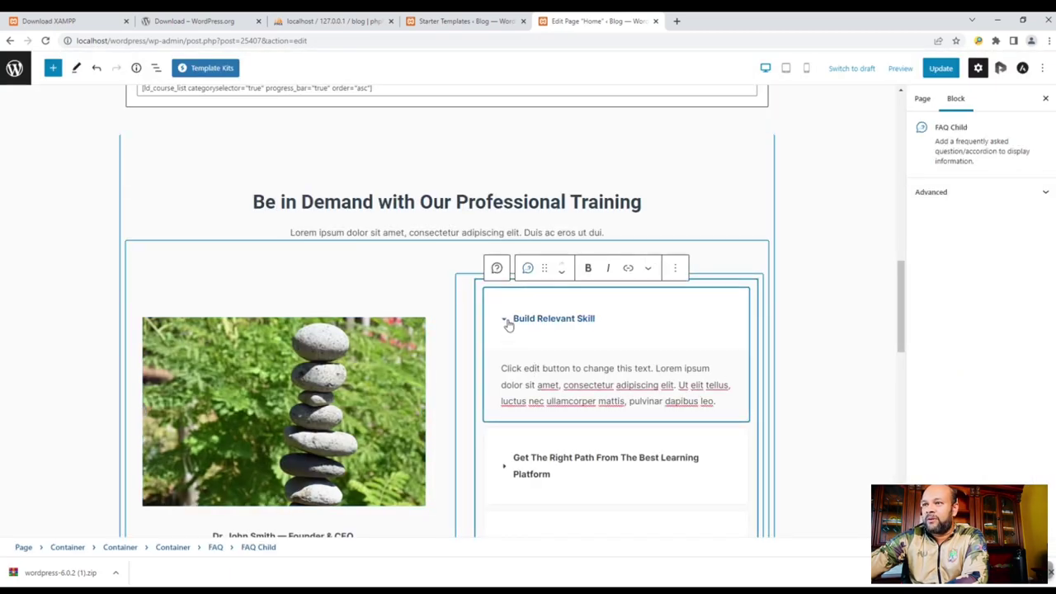
pyautogui.scroll(-6, 676, 440)
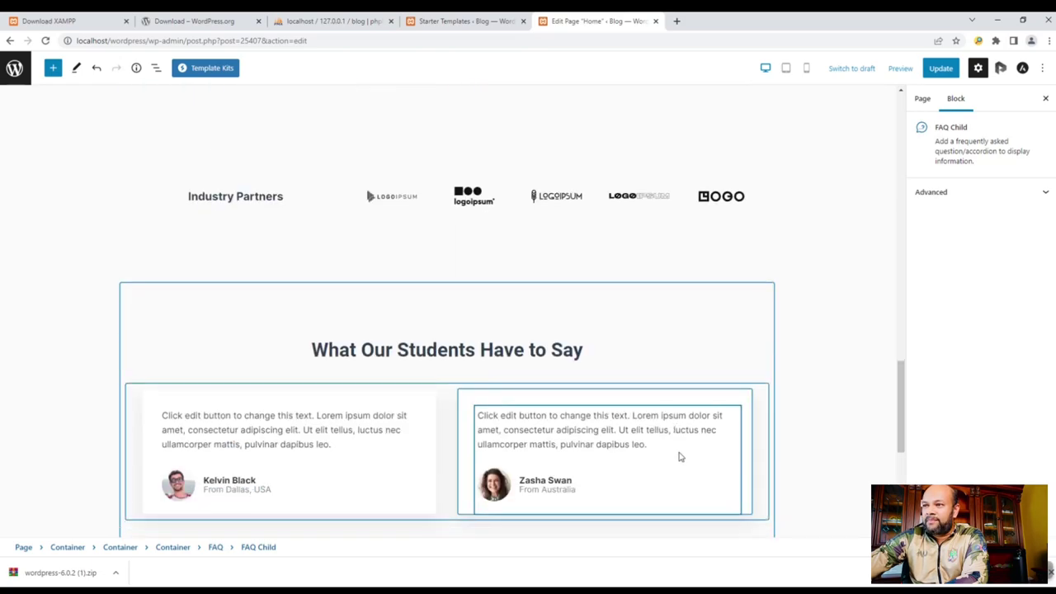
pyautogui.scroll(1, 267, 284)
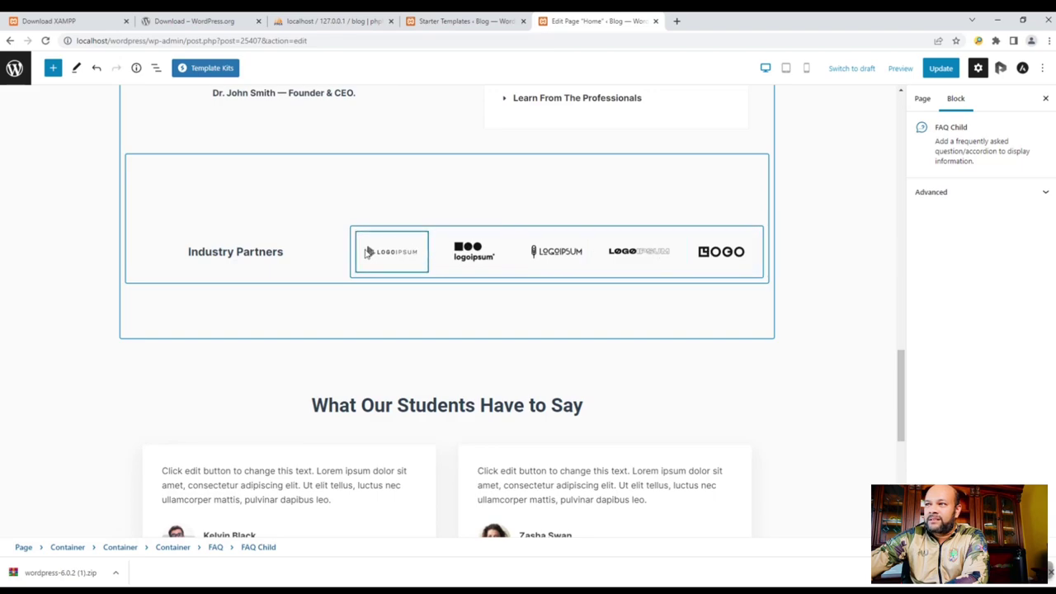
pyautogui.scroll(-3, 710, 328)
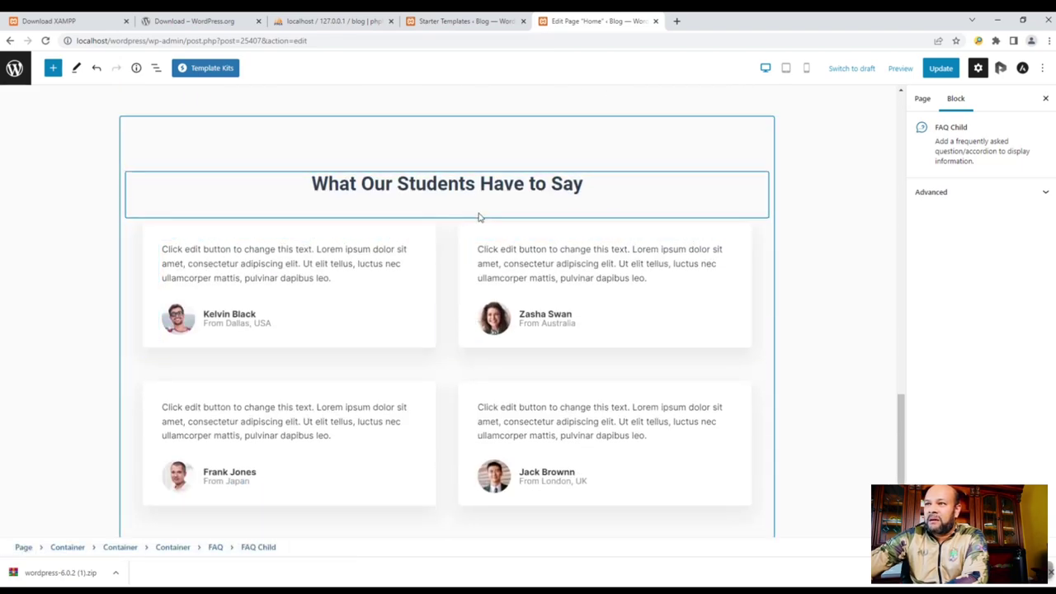
pyautogui.scroll(-3, 636, 302)
pyautogui.scroll(3, 375, 252)
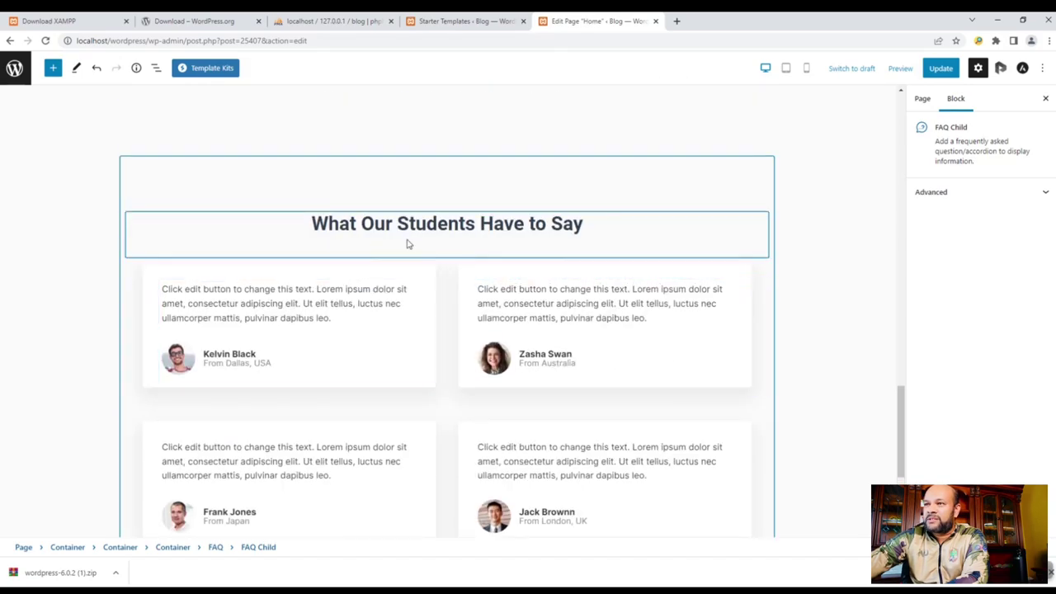
pyautogui.scroll(-3, 584, 365)
pyautogui.scroll(15, 613, 380)
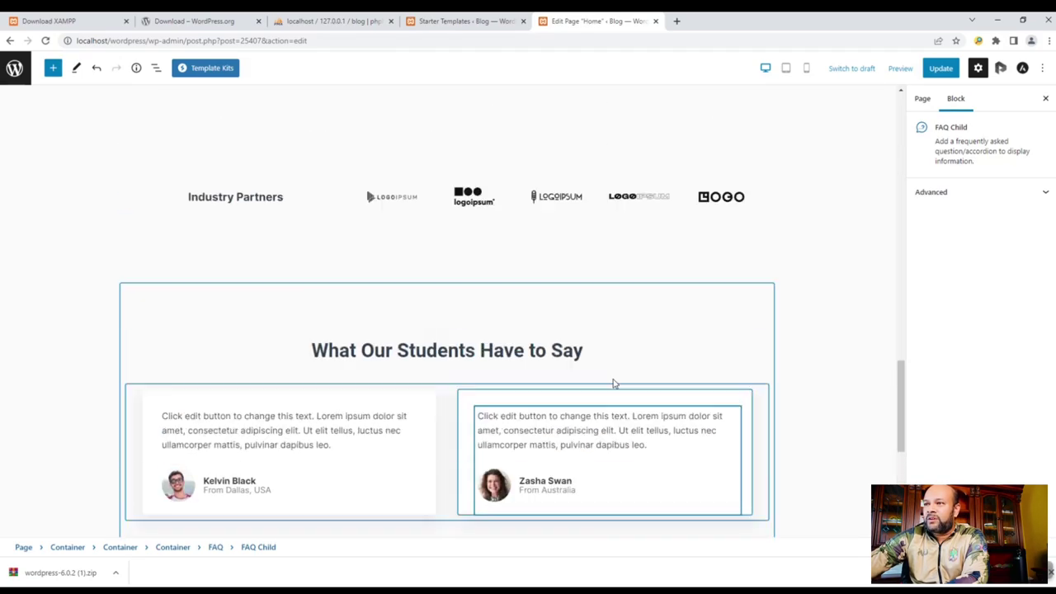
pyautogui.scroll(3, 613, 368)
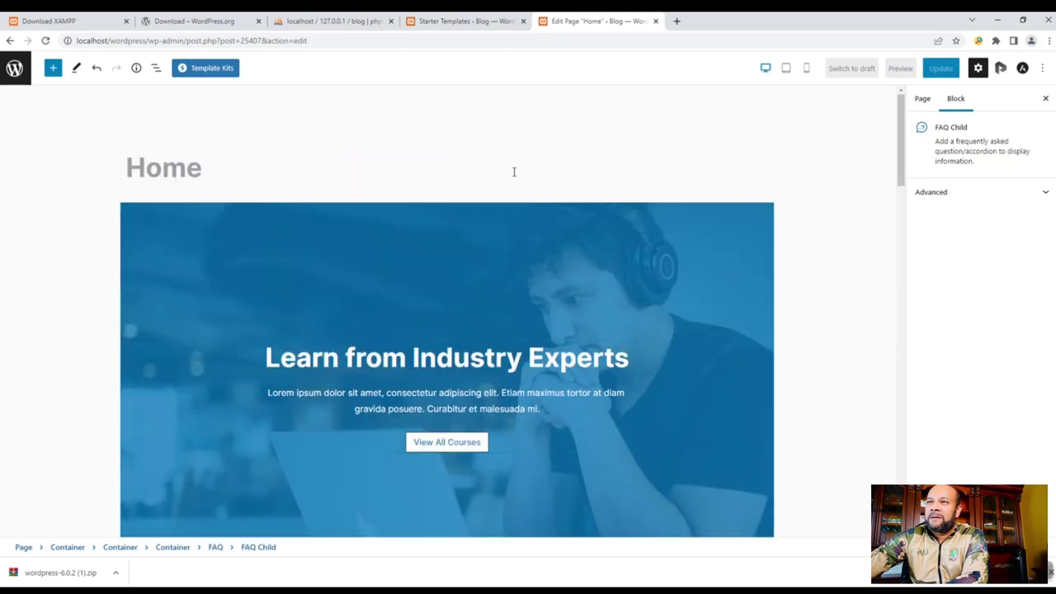
pyautogui.scroll(-2, 797, 370)
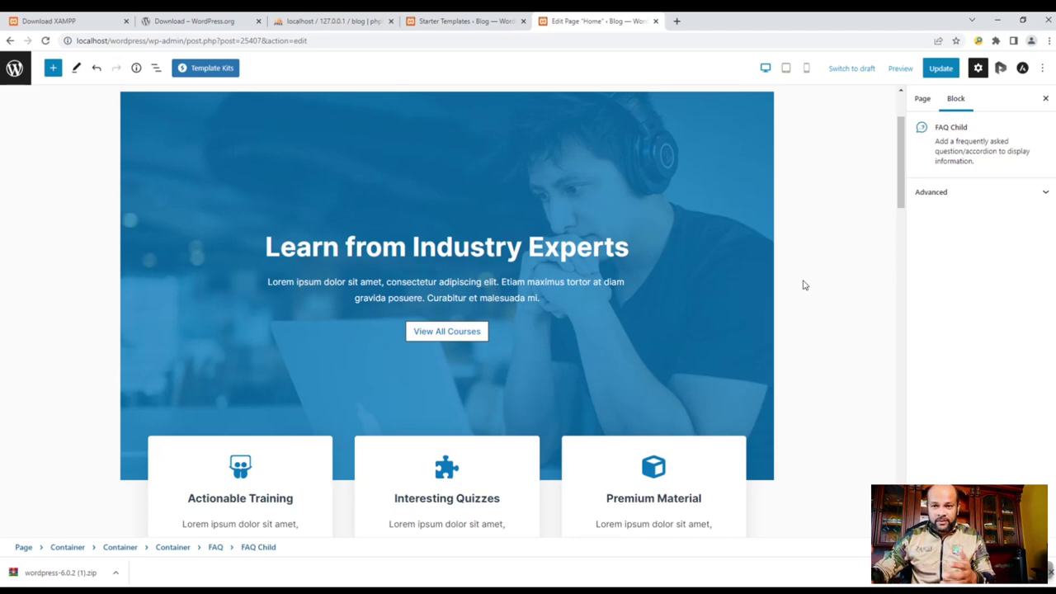
# - Update the Home page to save the new image
pyautogui.click(938, 71)
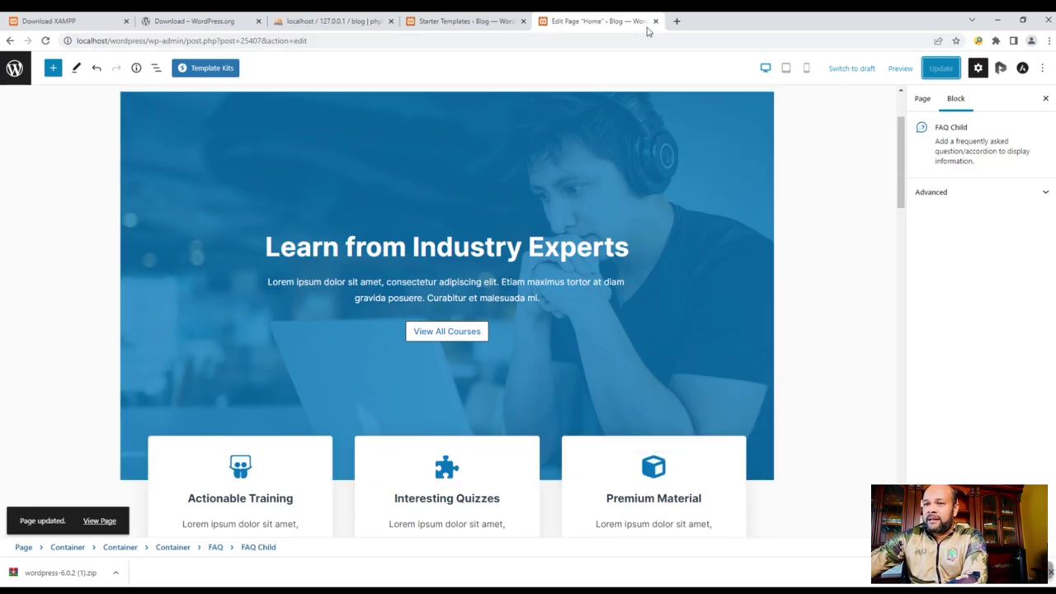
pyautogui.click(943, 70)
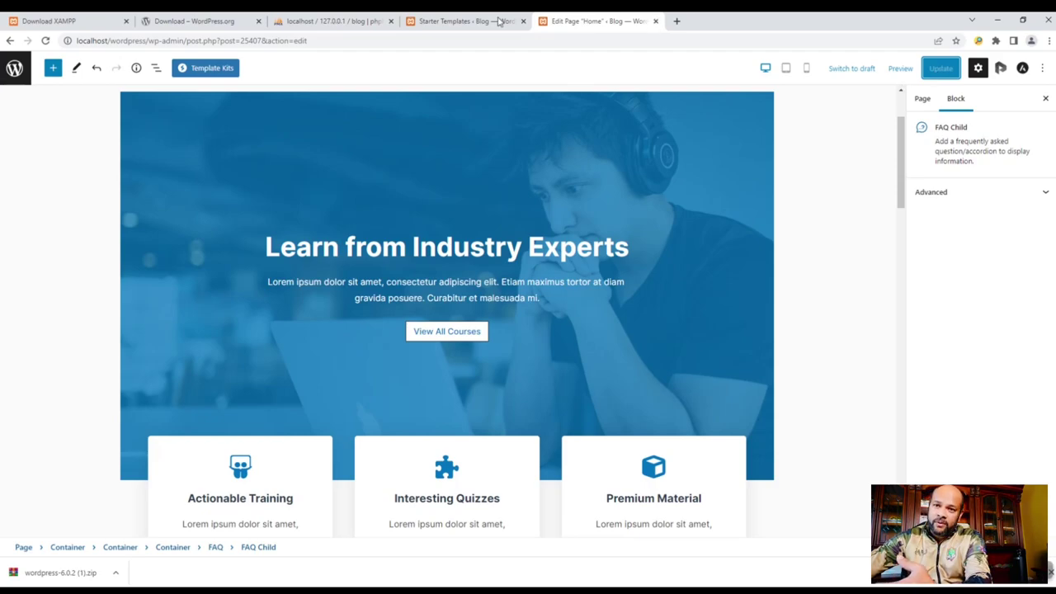
pyautogui.click(462, 21)
# - Copy the site address localhost/wordpress/ and open a new blank browser tab
pyautogui.click(594, 20)
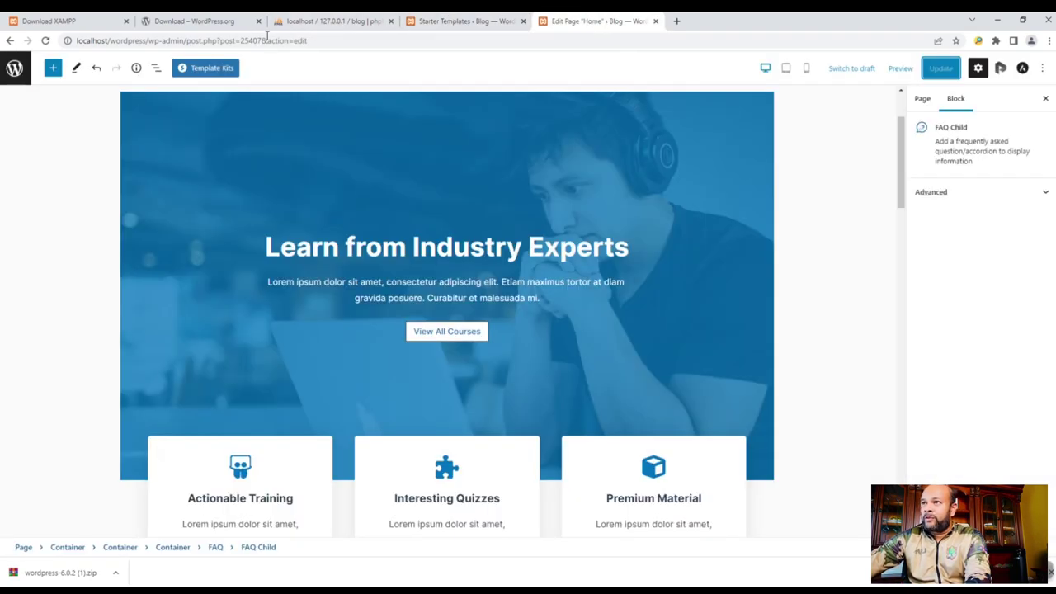
pyautogui.moveTo(148, 39); pyautogui.dragTo(2, 43)
pyautogui.hotkey('ctrl', 'c')
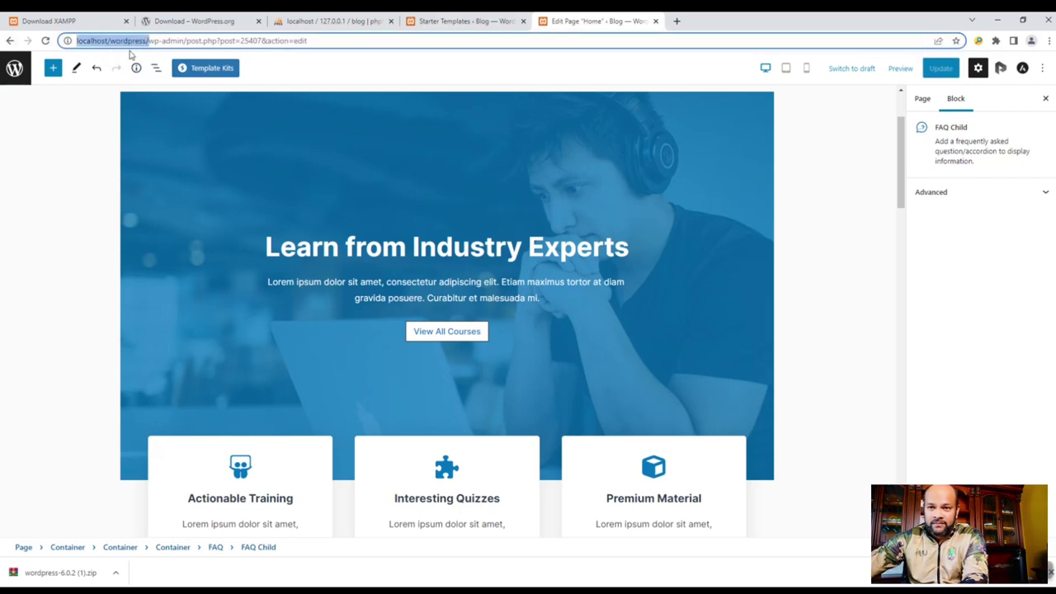
pyautogui.click(676, 21)
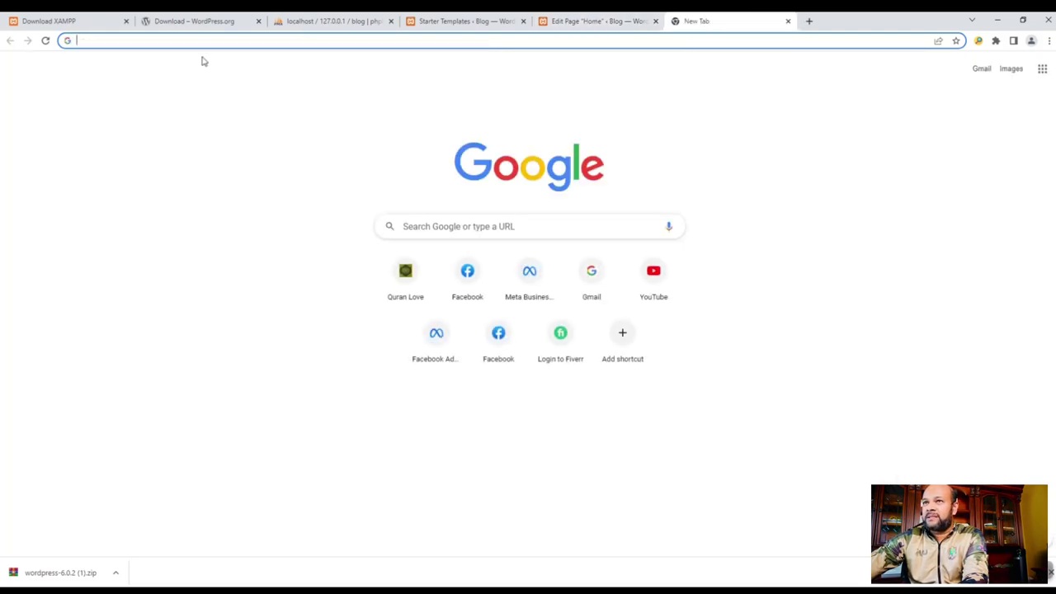
pyautogui.hotkey('ctrl', 'v')
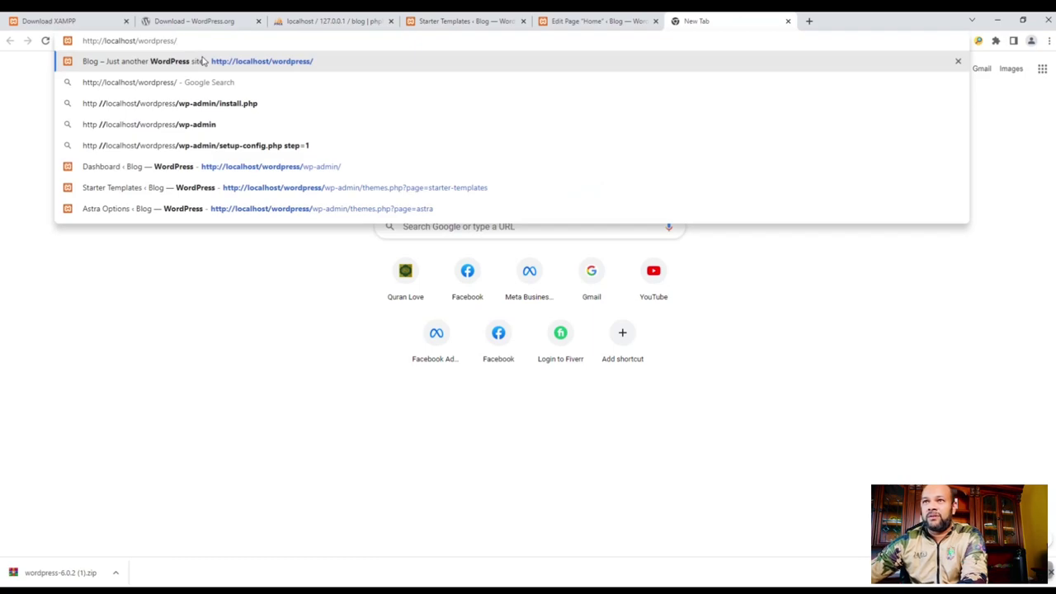
pyautogui.click(202, 61)
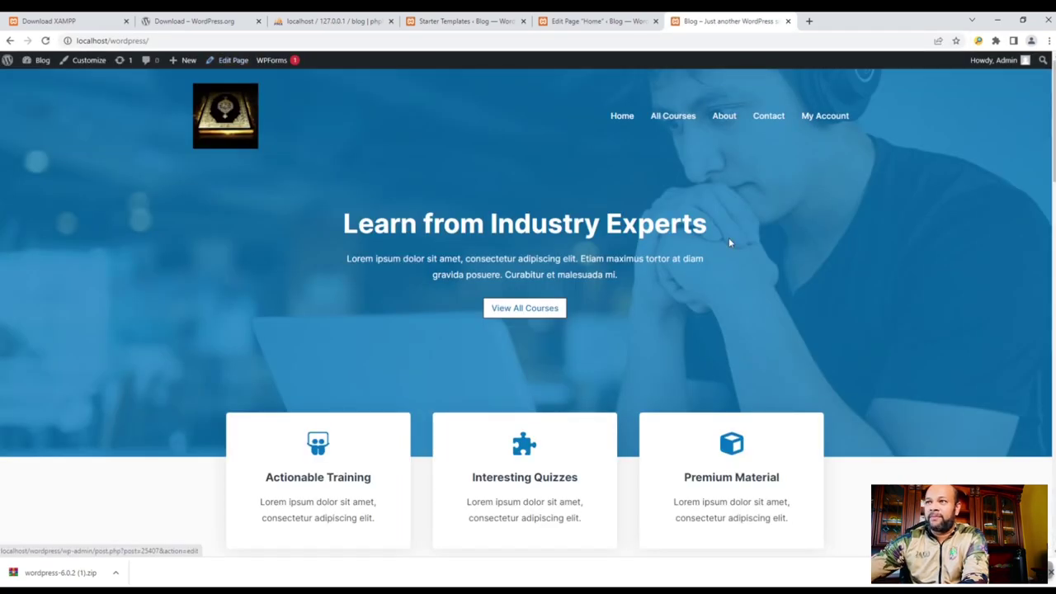
pyautogui.scroll(-4, 766, 281)
pyautogui.scroll(-6, 759, 295)
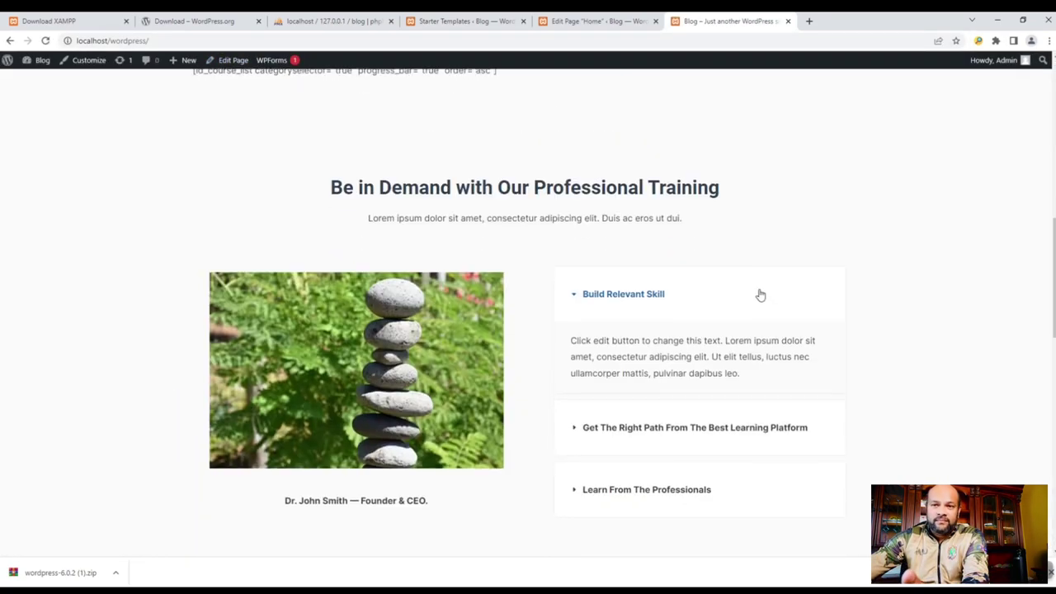
pyautogui.scroll(6, 759, 295)
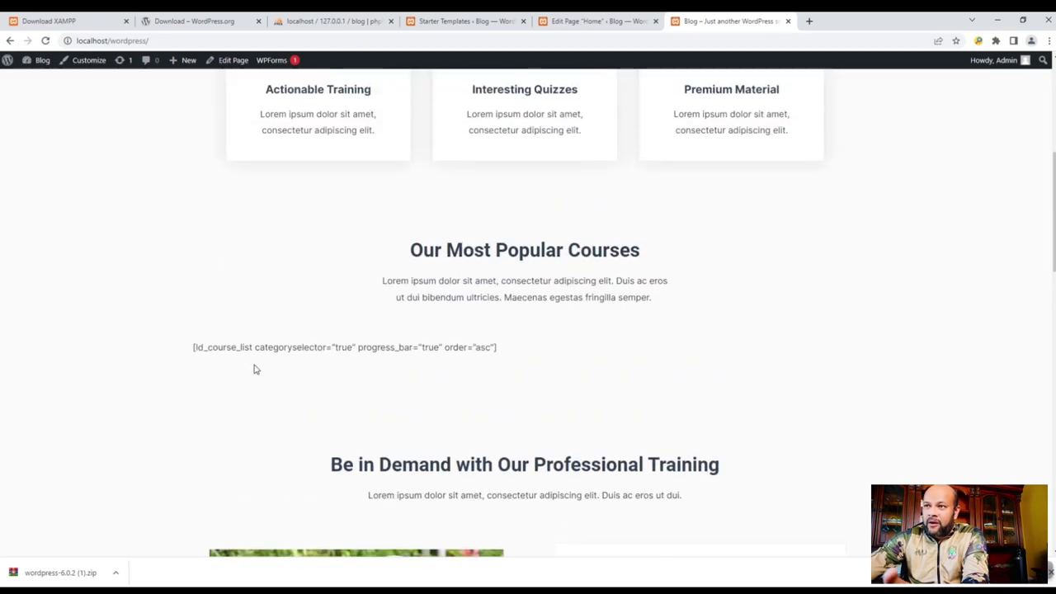
# - Scroll the live home page to confirm the stacked-stones photo and inspect the course-list shortcode
pyautogui.moveTo(193, 348); pyautogui.dragTo(188, 357)
pyautogui.click(506, 357)
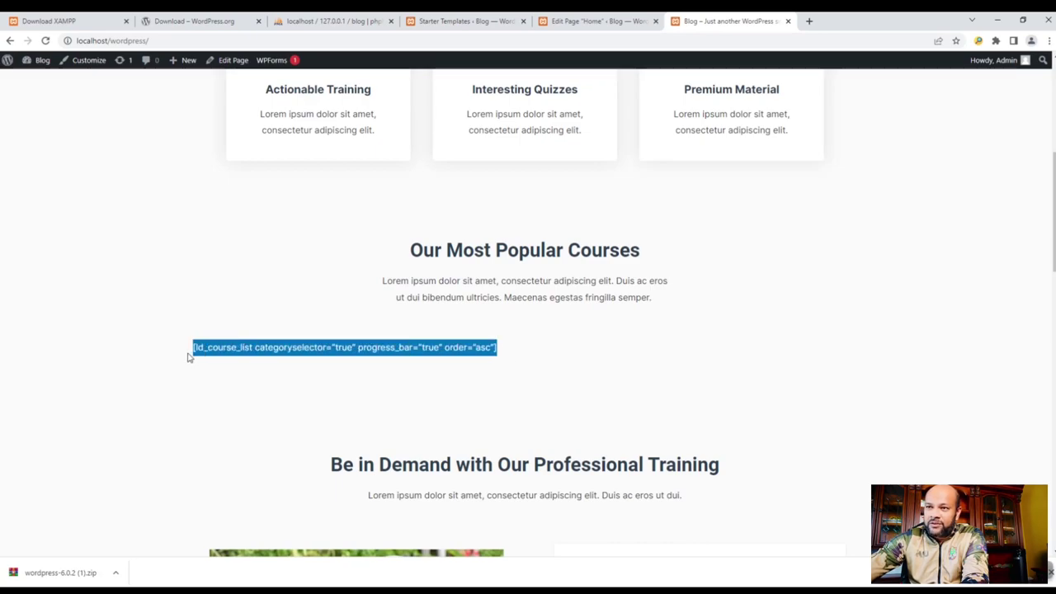
pyautogui.scroll(-7, 306, 365)
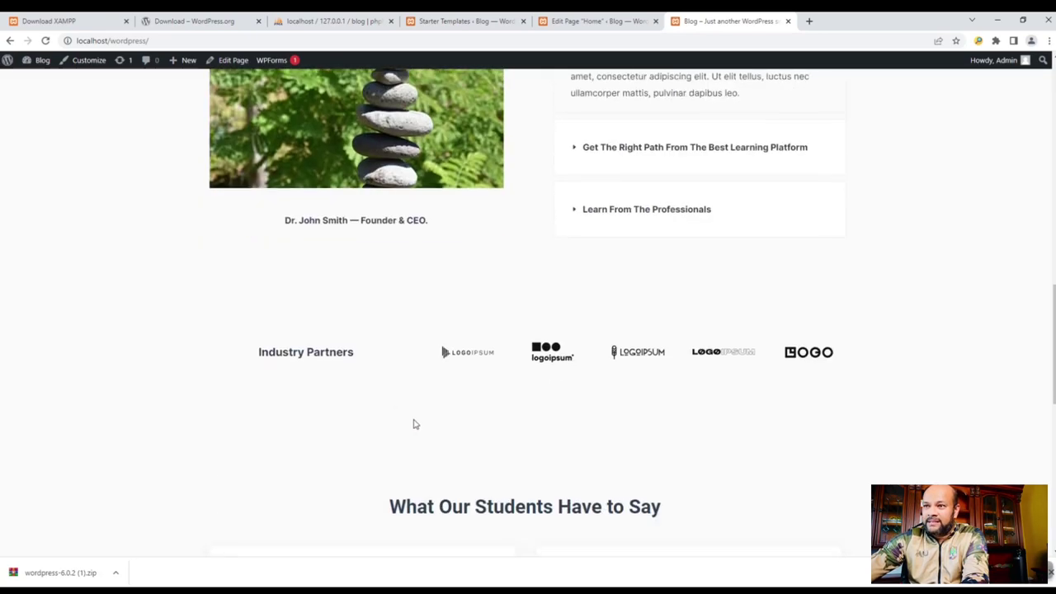
pyautogui.scroll(-3, 415, 424)
pyautogui.scroll(-2, 416, 425)
pyautogui.scroll(20, 415, 425)
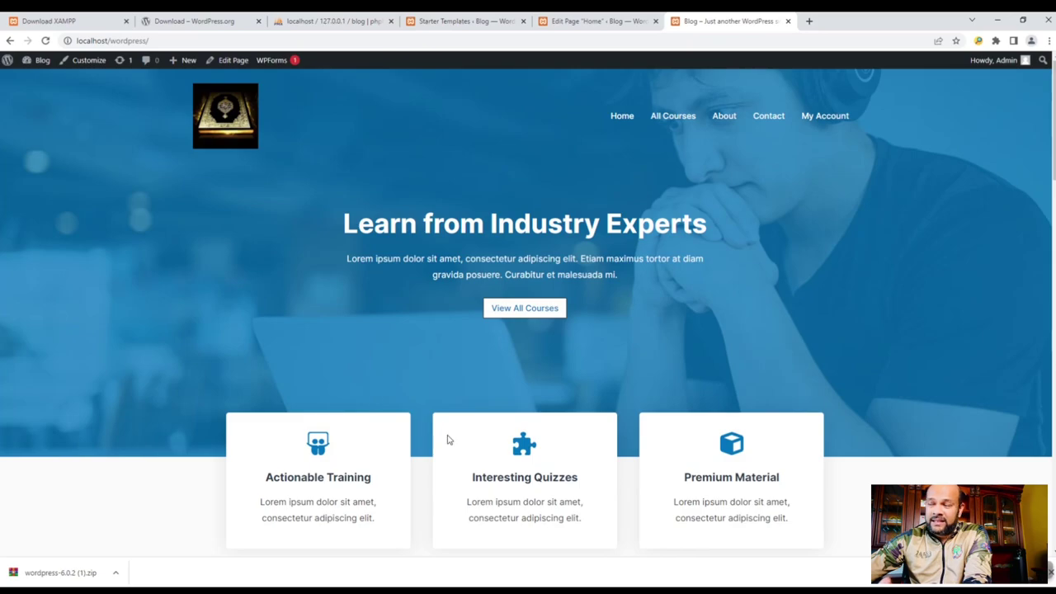
pyautogui.scroll(-4, 448, 440)
pyautogui.scroll(4, 455, 440)
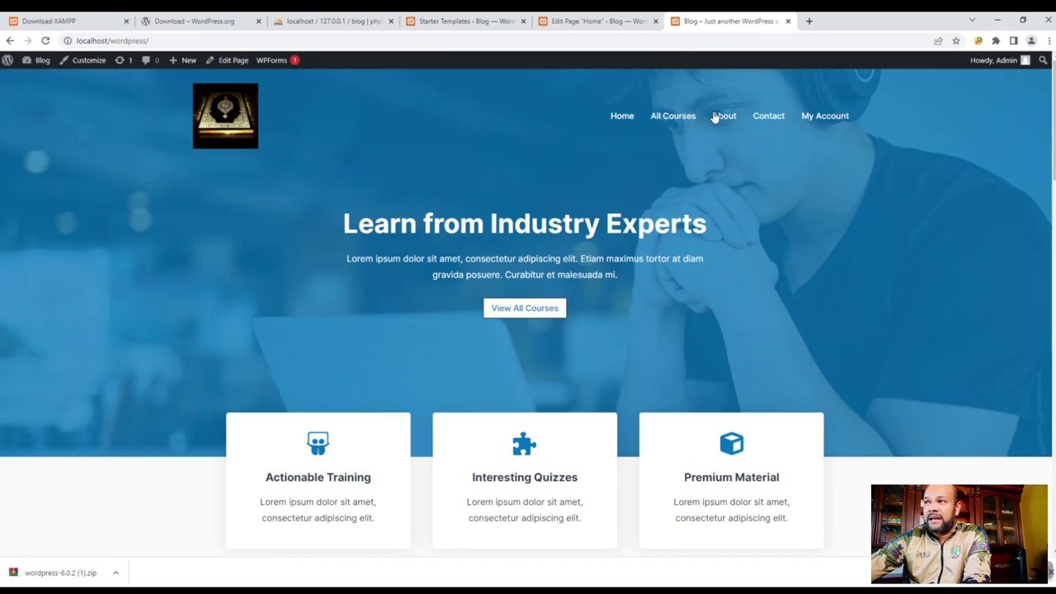
# - Browse the live All Courses page from the site menu, then go to My Account
pyautogui.click(661, 120)
pyautogui.scroll(-1, 693, 199)
pyautogui.scroll(1, 673, 159)
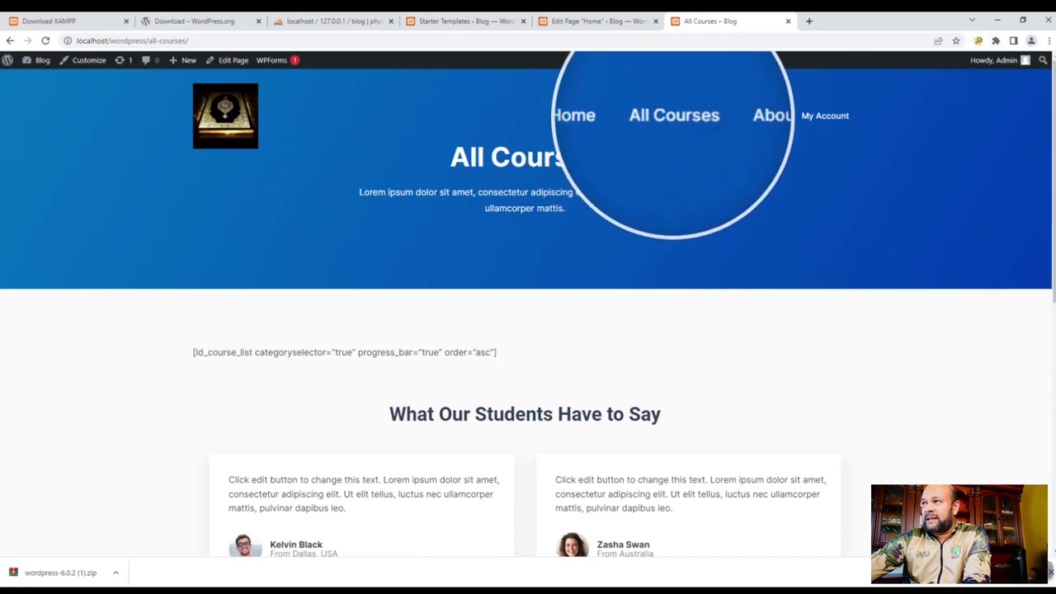
pyautogui.scroll(-5, 403, 453)
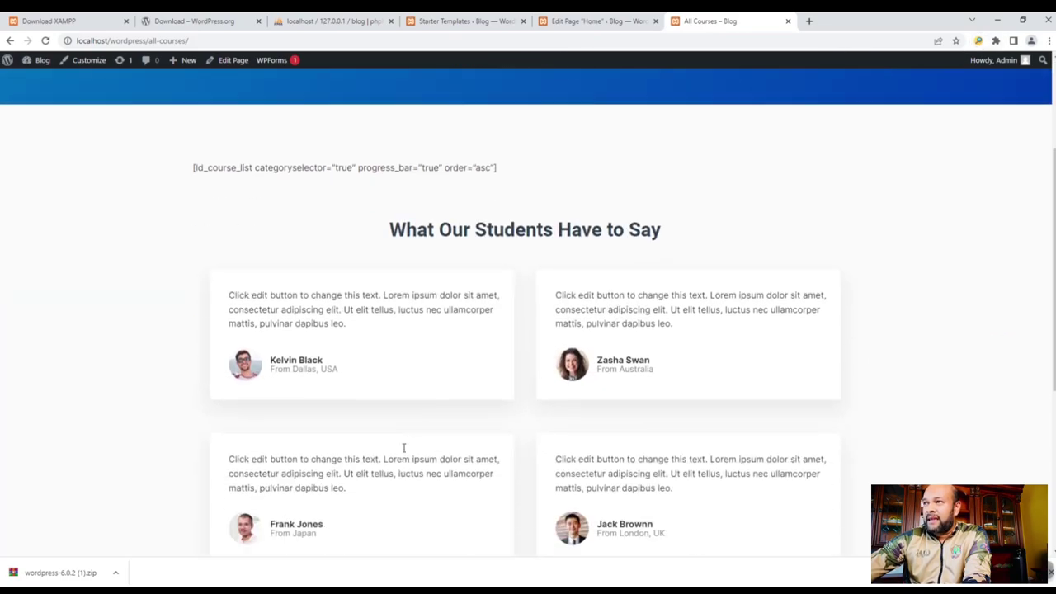
pyautogui.scroll(3, 321, 429)
pyautogui.scroll(2, 328, 431)
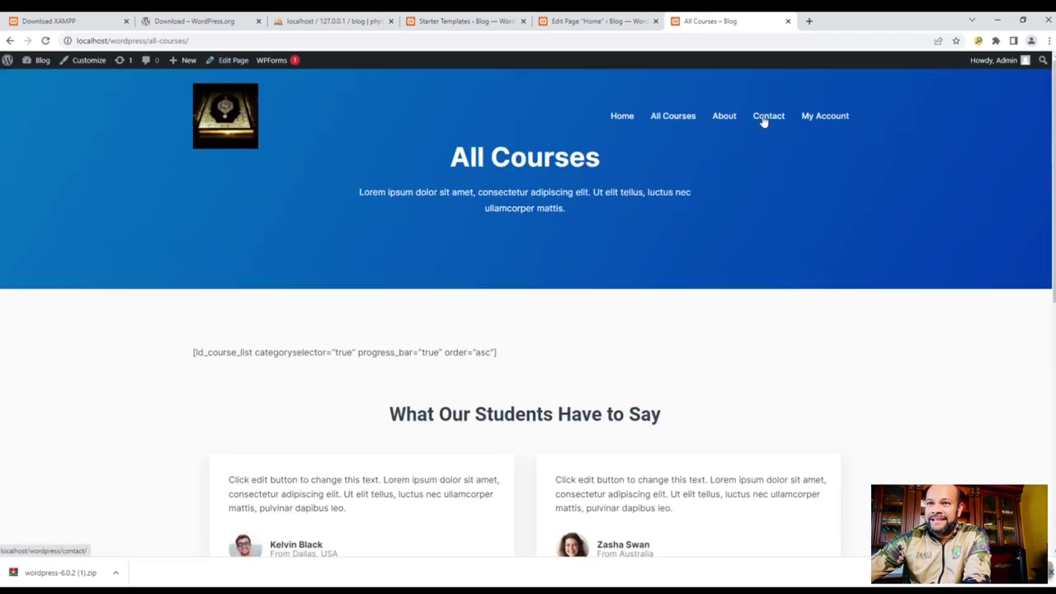
pyautogui.scroll(-3, 309, 246)
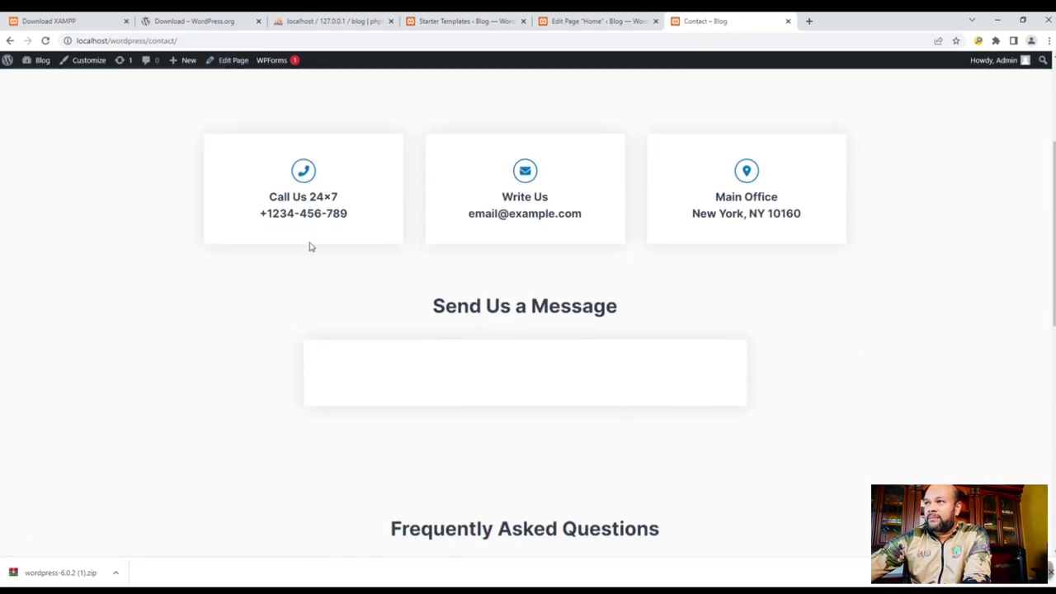
pyautogui.scroll(-4, 676, 376)
pyautogui.scroll(7, 679, 401)
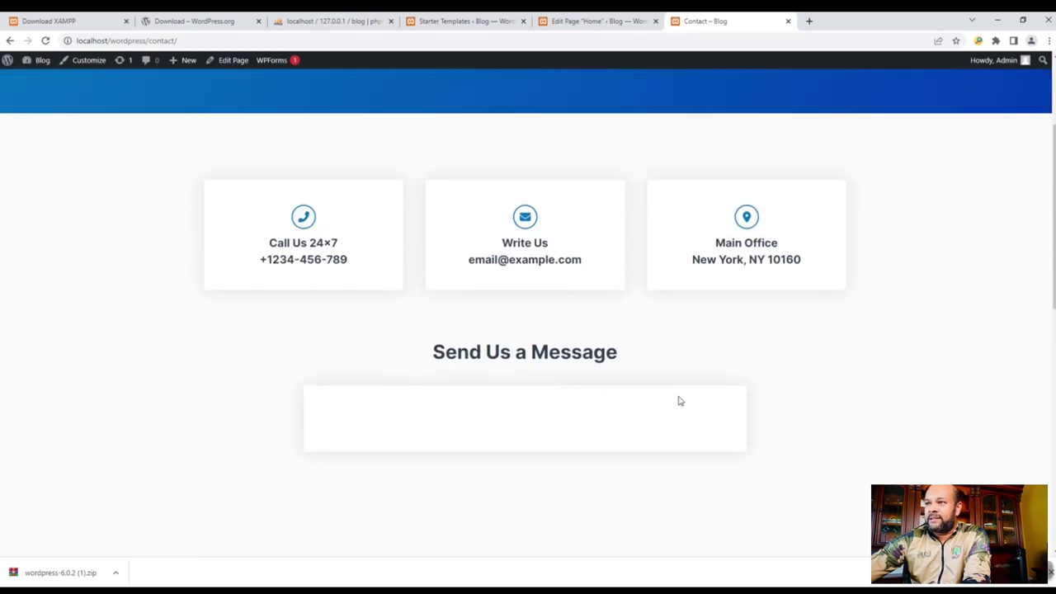
pyautogui.click(836, 120)
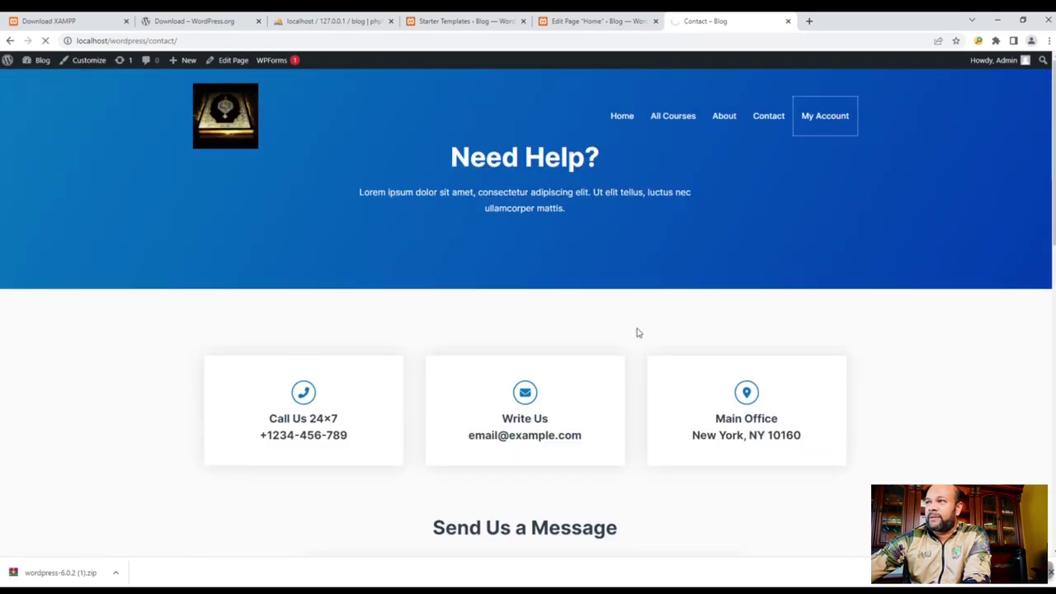